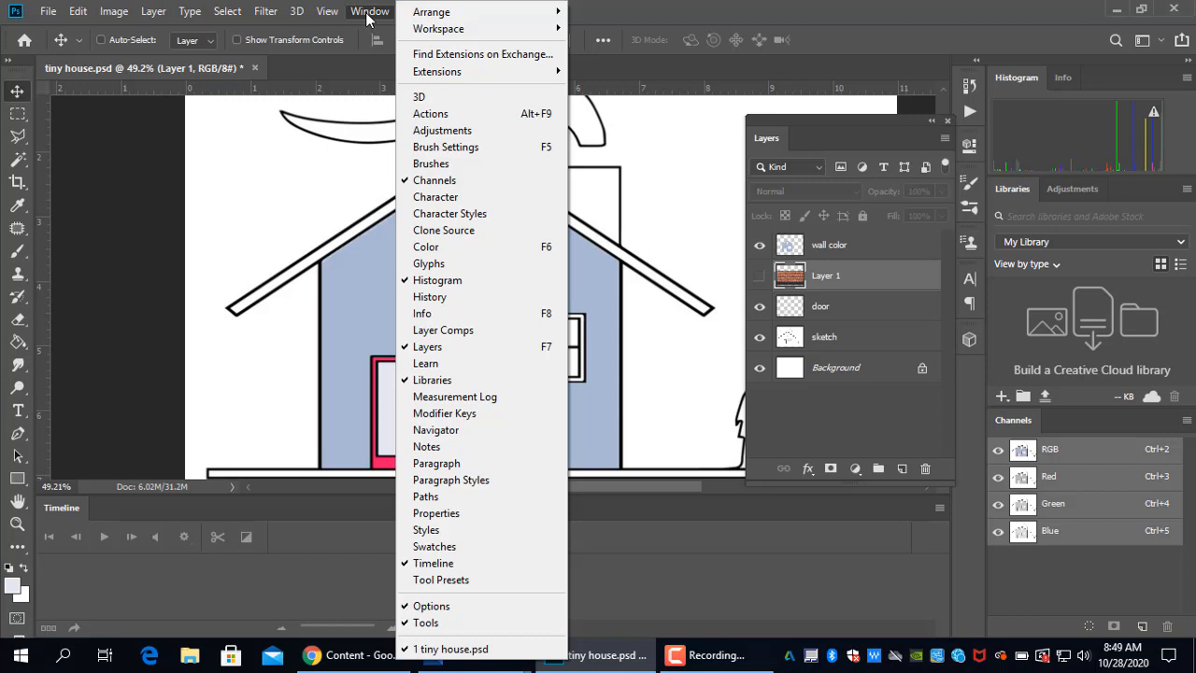
Hide the Timeline panel.
click(479, 565)
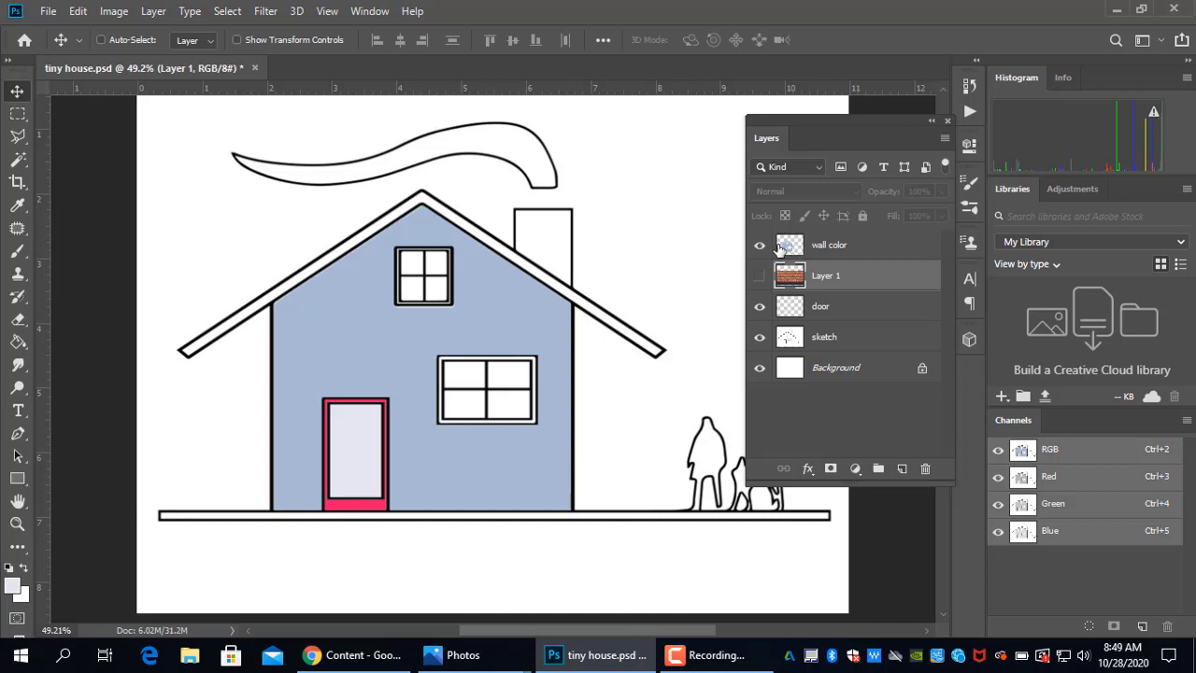
Switch the wall color and door layers off and on to review what each one contains.
click(760, 245)
click(760, 246)
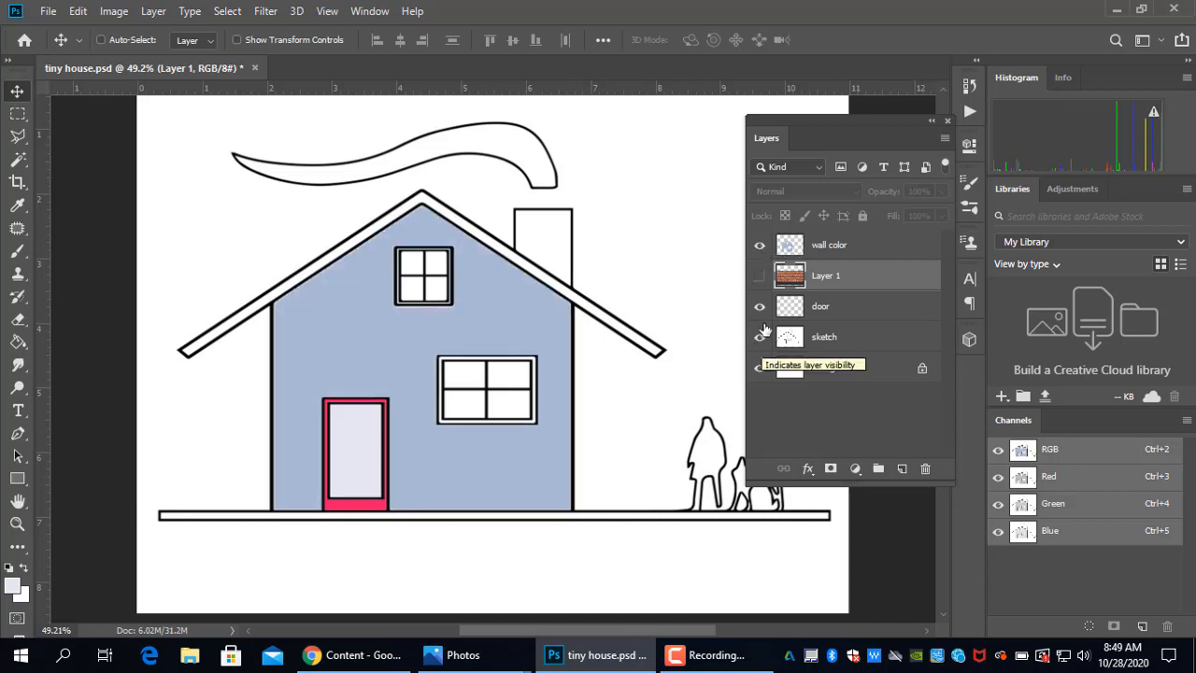
click(759, 307)
click(760, 306)
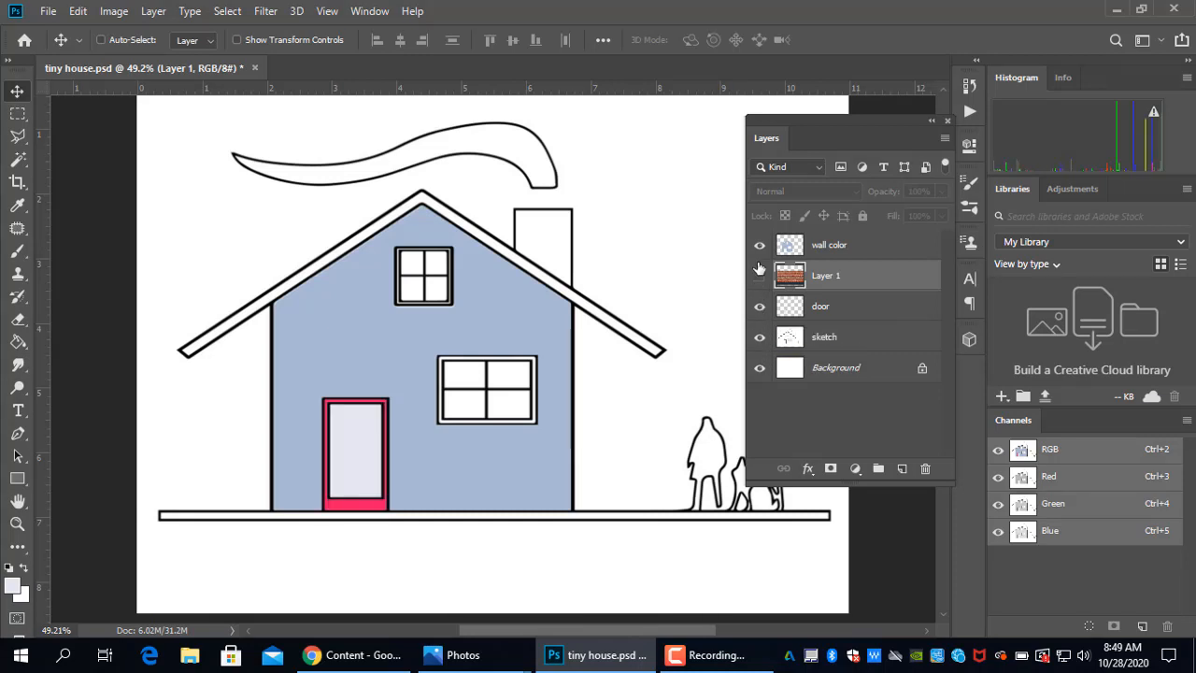
click(760, 245)
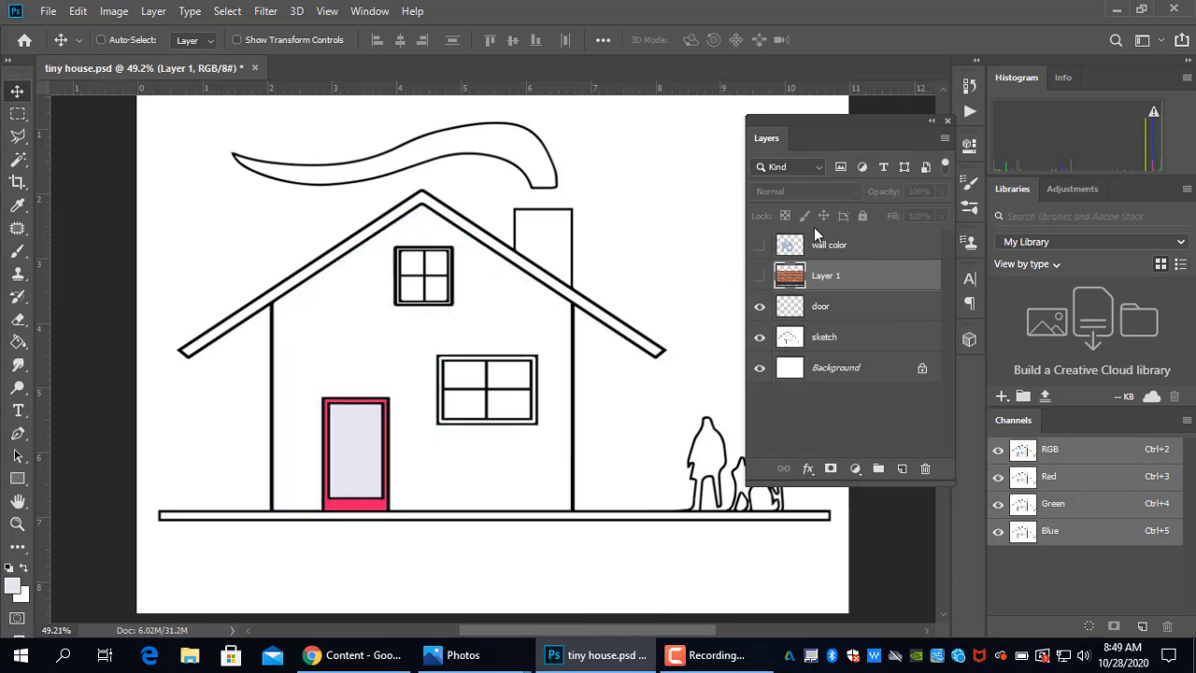
click(757, 246)
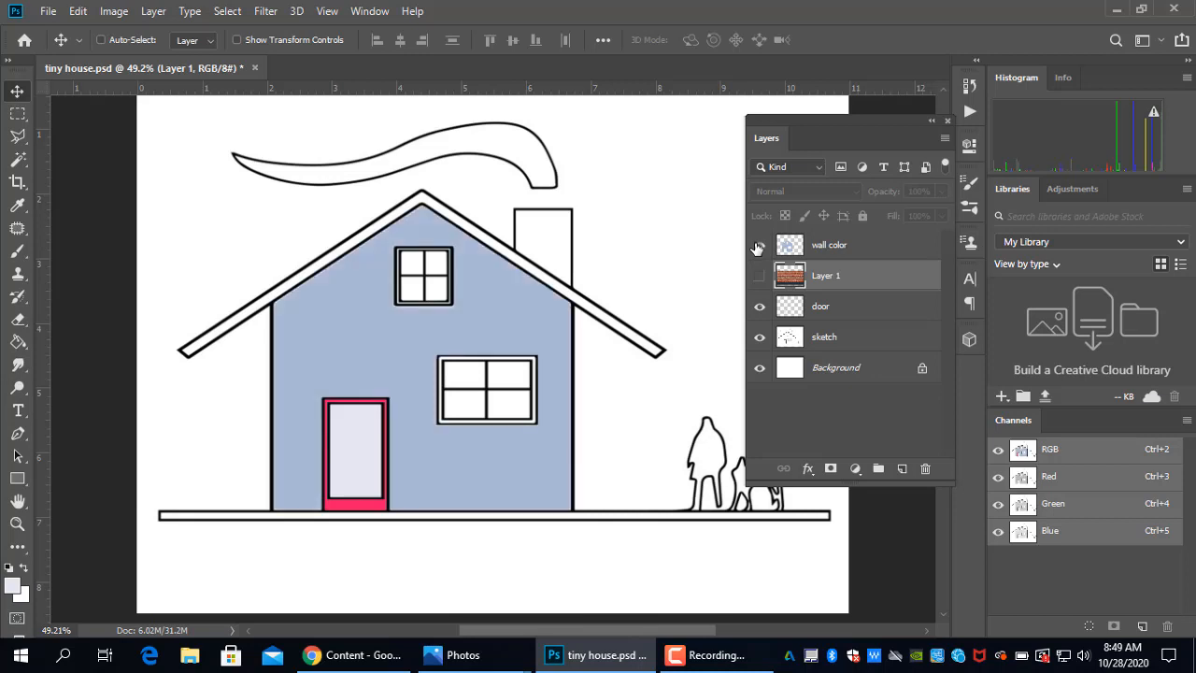
Rename Layer 1 as brick.
double_click(825, 278)
text(brick)
key(Return)
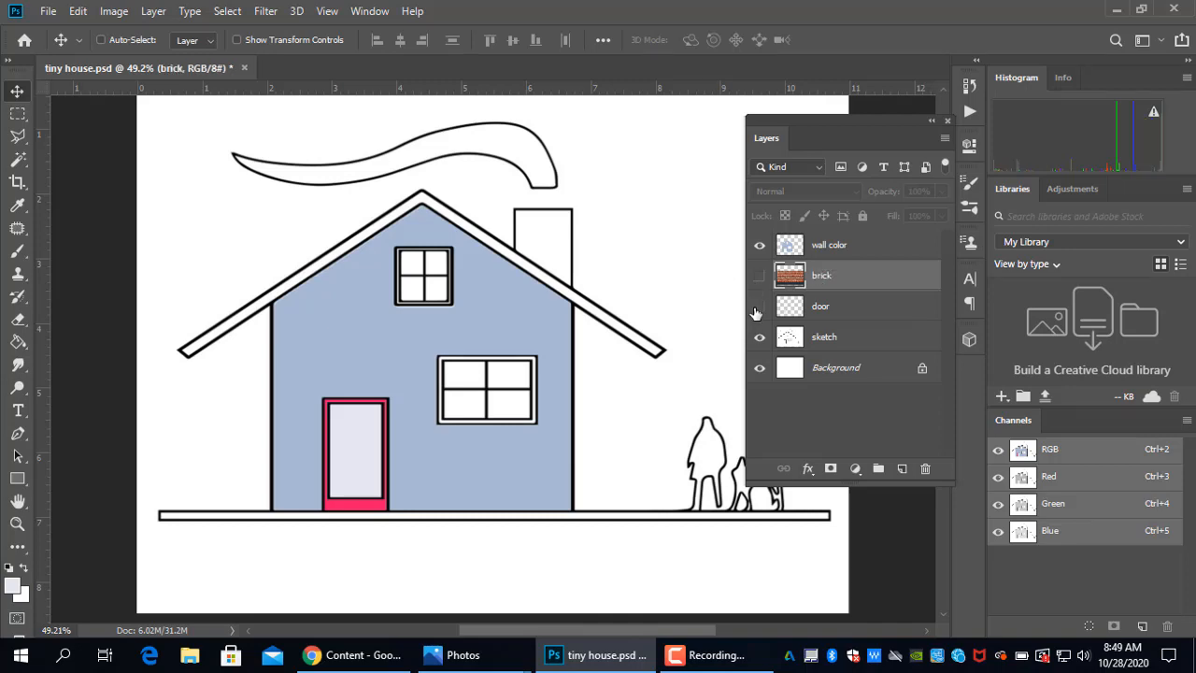
Hide the door and wall color layers and show the brick layer.
click(759, 307)
click(759, 245)
click(760, 275)
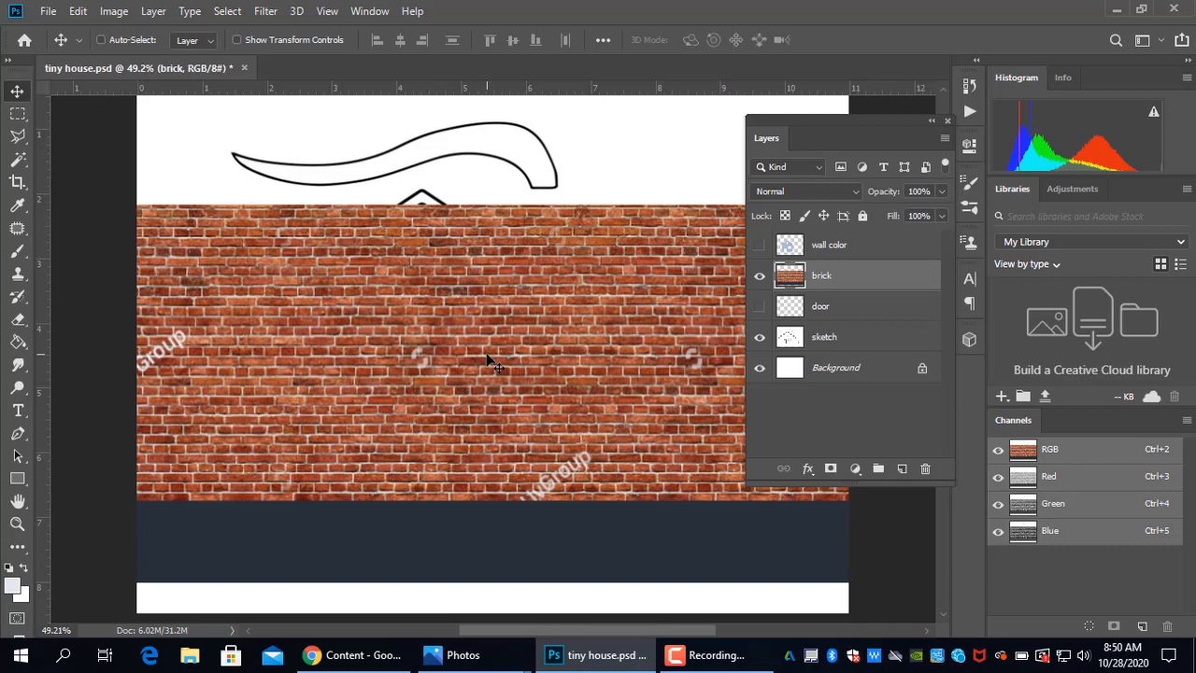
Free-transform the brick image, enlarging it to 154.94% and placing it over the lower part of the house.
drag(436, 266, 417, 286)
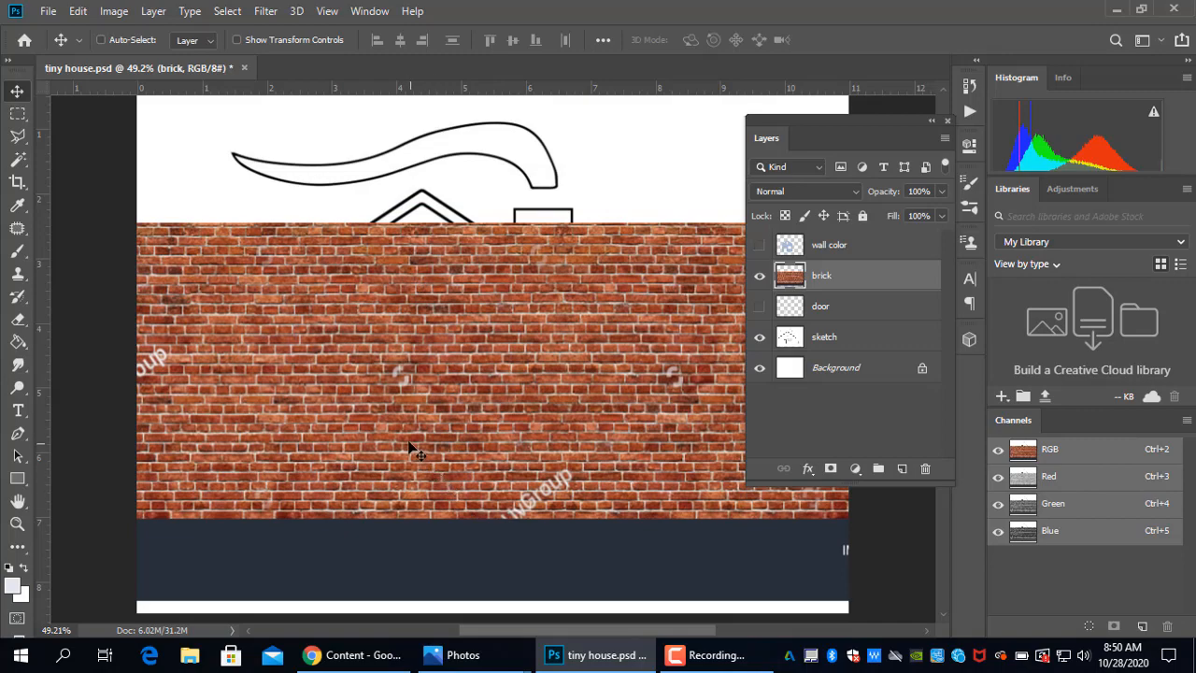
mouse_move(412, 452)
mouse_down()
mouse_move(467, 502)
mouse_move(558, 497)
mouse_move(526, 467)
mouse_move(826, 501)
mouse_up()
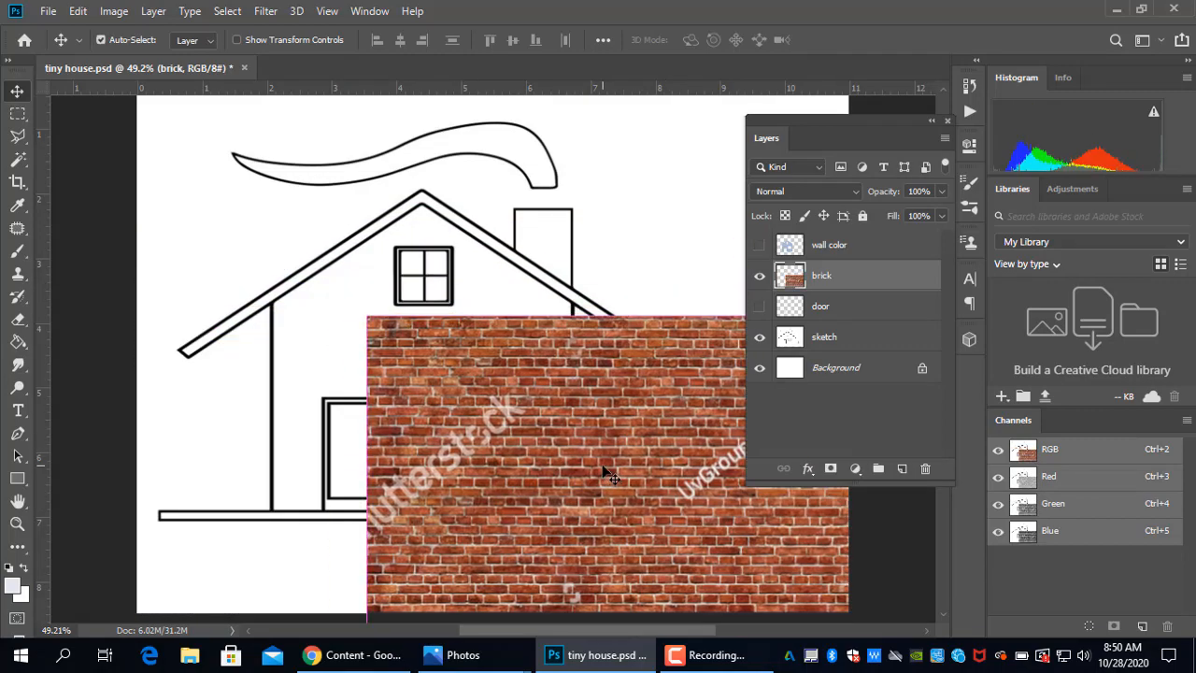
key(ctrl+t)
drag(362, 313, 44, 116)
drag(525, 378, 555, 518)
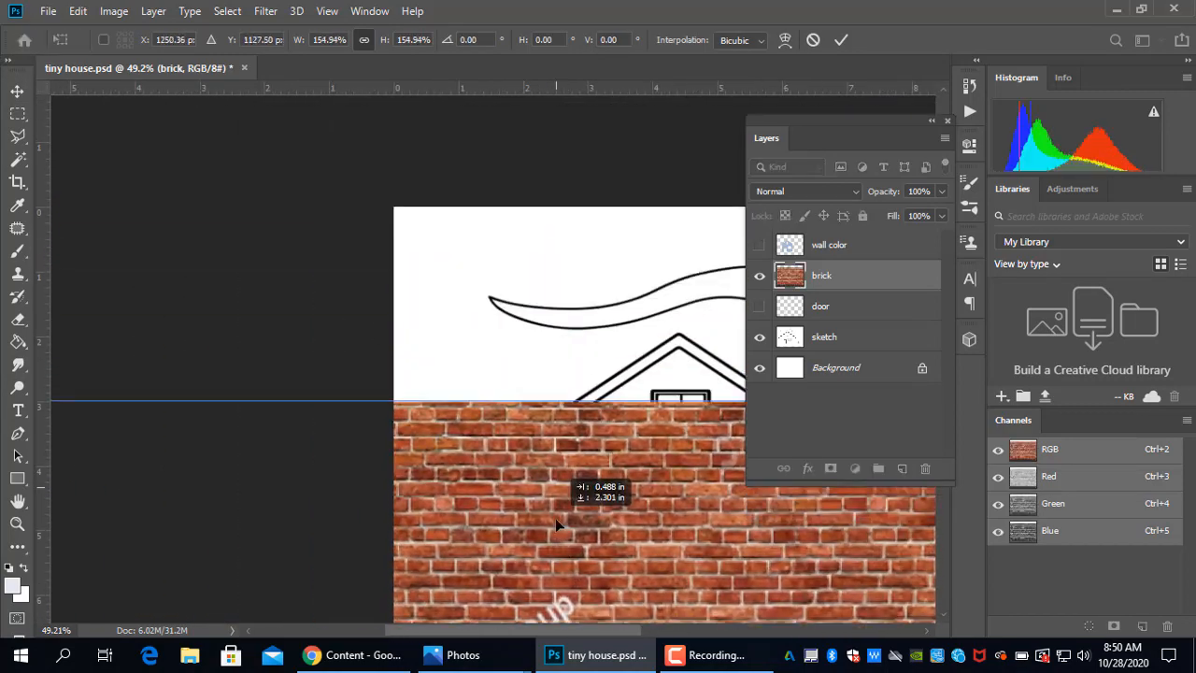
drag(656, 448, 644, 475)
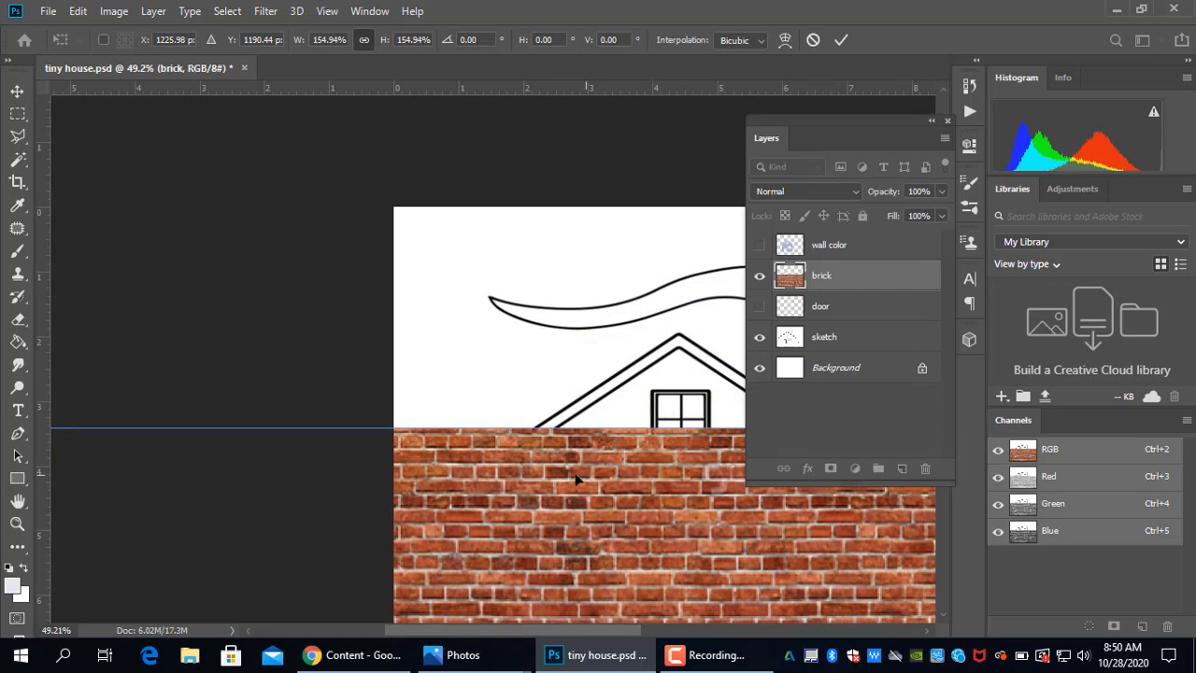
Reduce the brick image to 109.68% and move it up so its top edge sits near the roof peak.
scroll(540, 461, down, 4)
scroll(381, 405, down, 2)
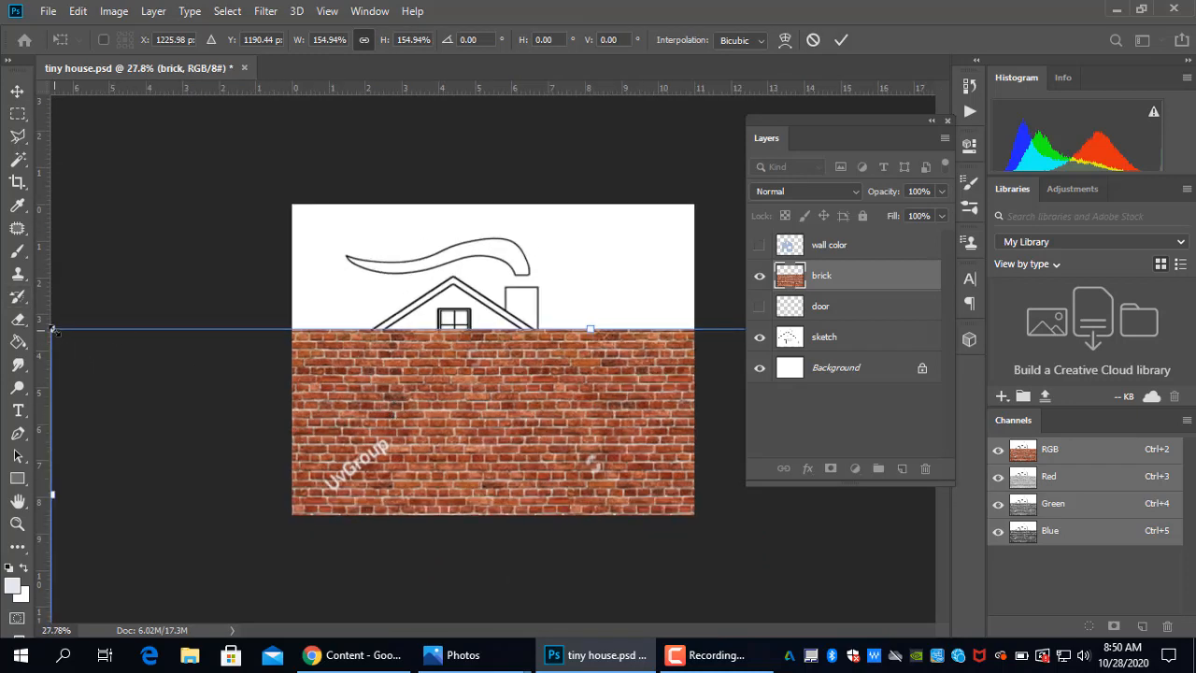
drag(52, 329, 359, 423)
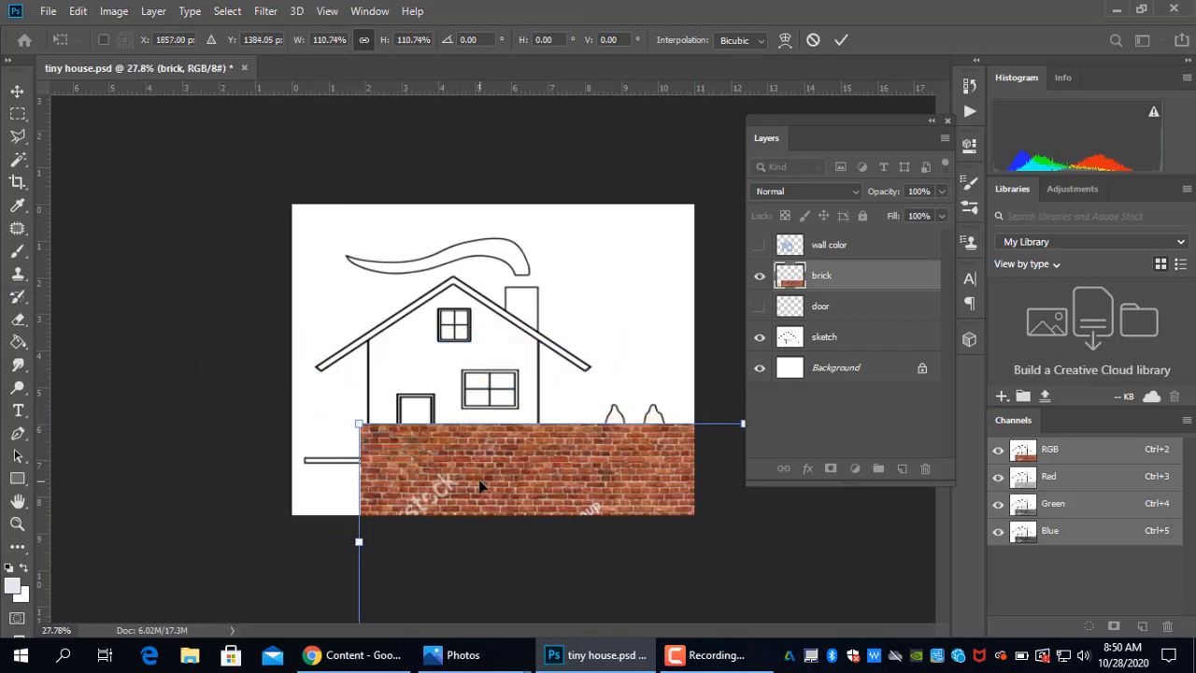
drag(480, 485, 529, 344)
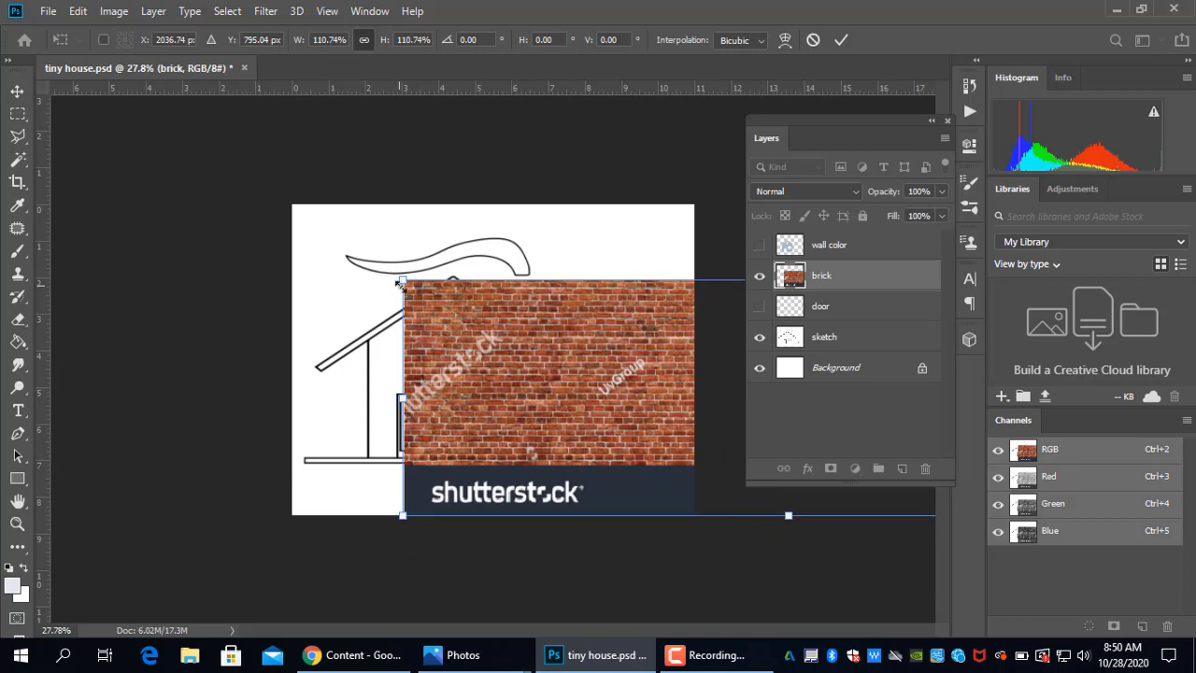
drag(403, 279, 411, 283)
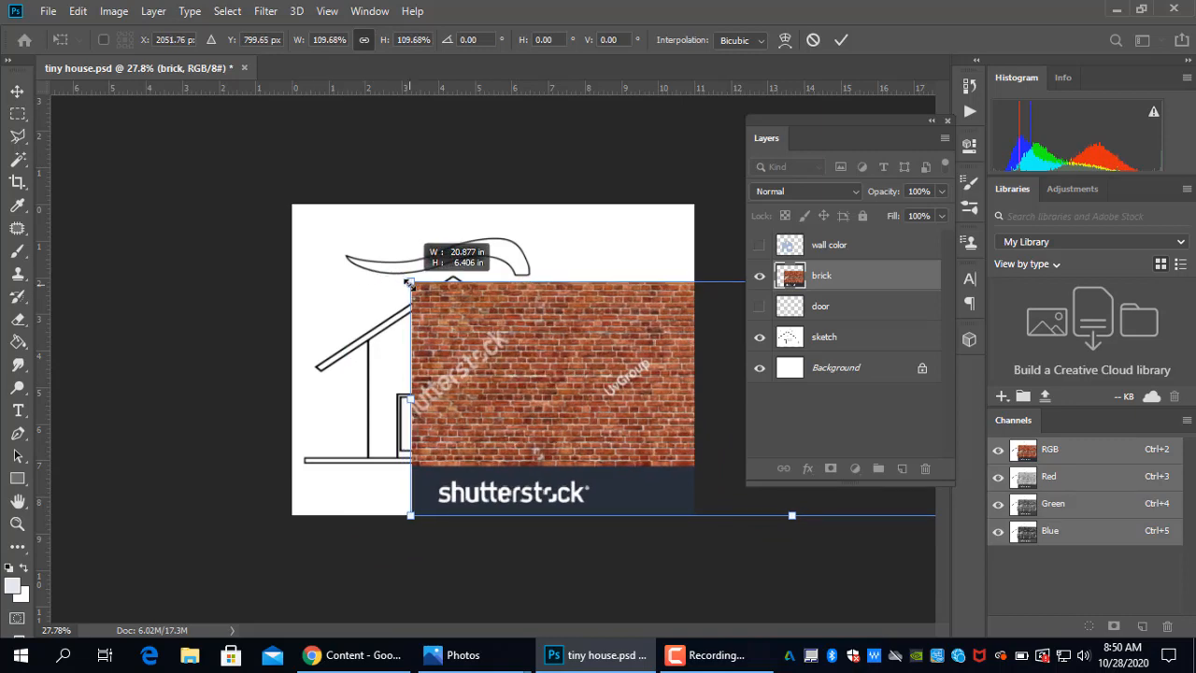
Scale the brick image to 104.73%, position it so bricks cover the whole house wall, and apply the transform.
key(ctrl+plus)
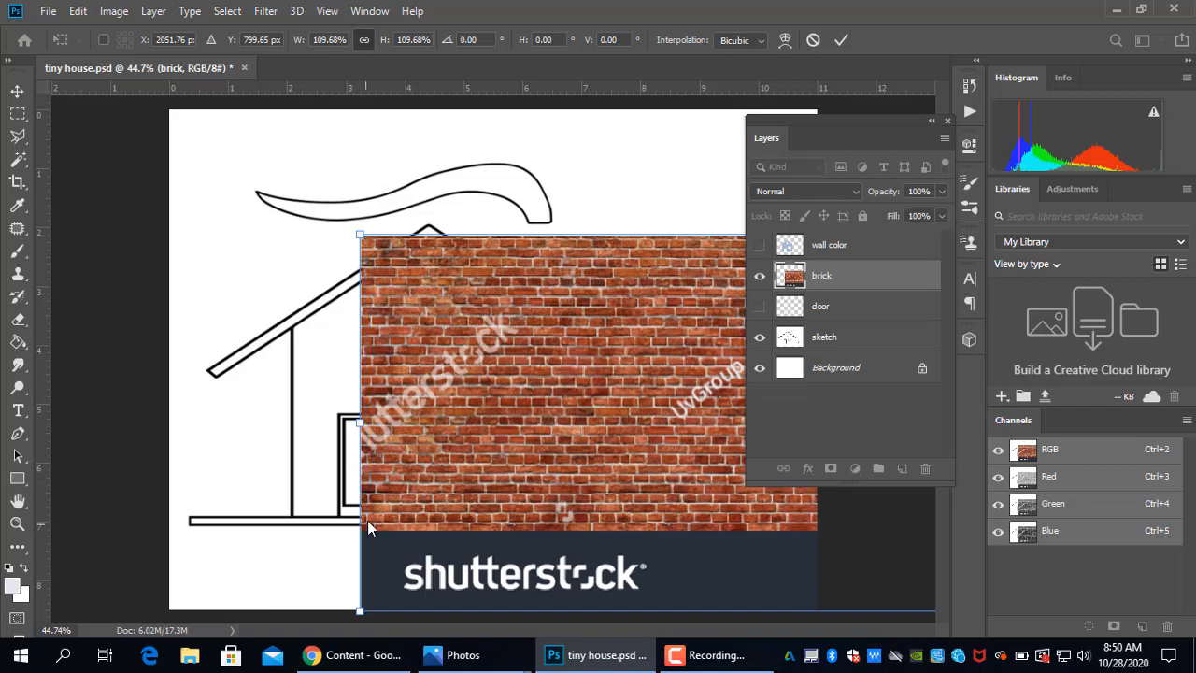
drag(407, 492, 408, 544)
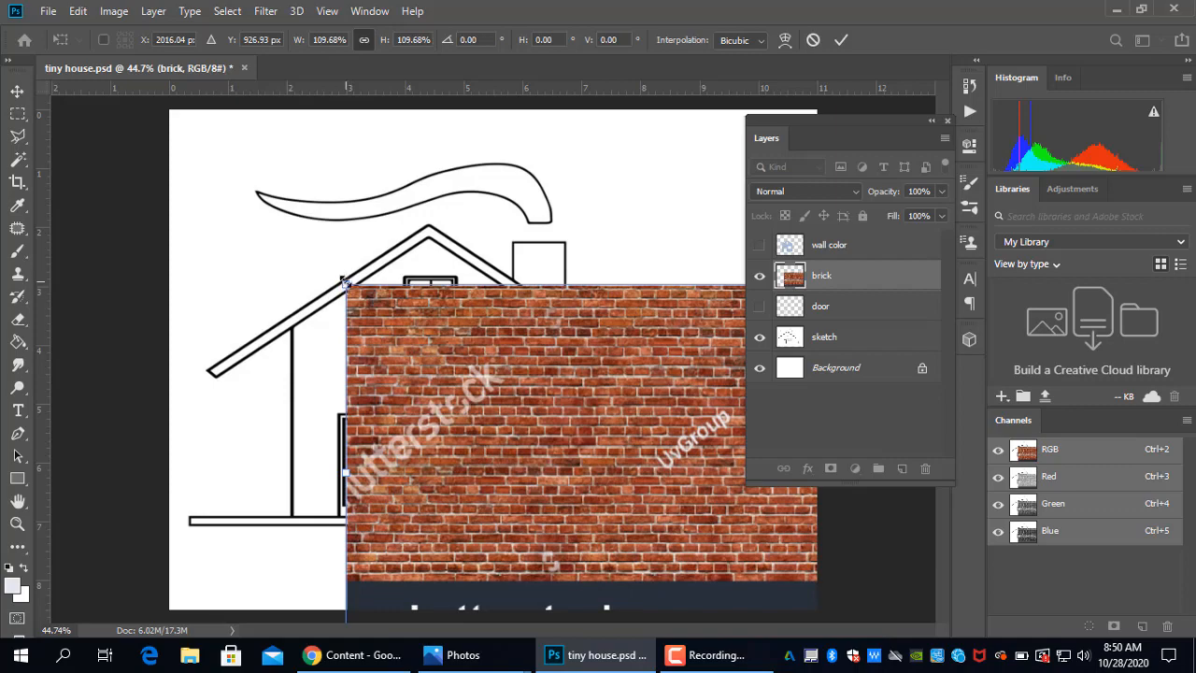
drag(346, 282, 400, 312)
drag(504, 462, 402, 395)
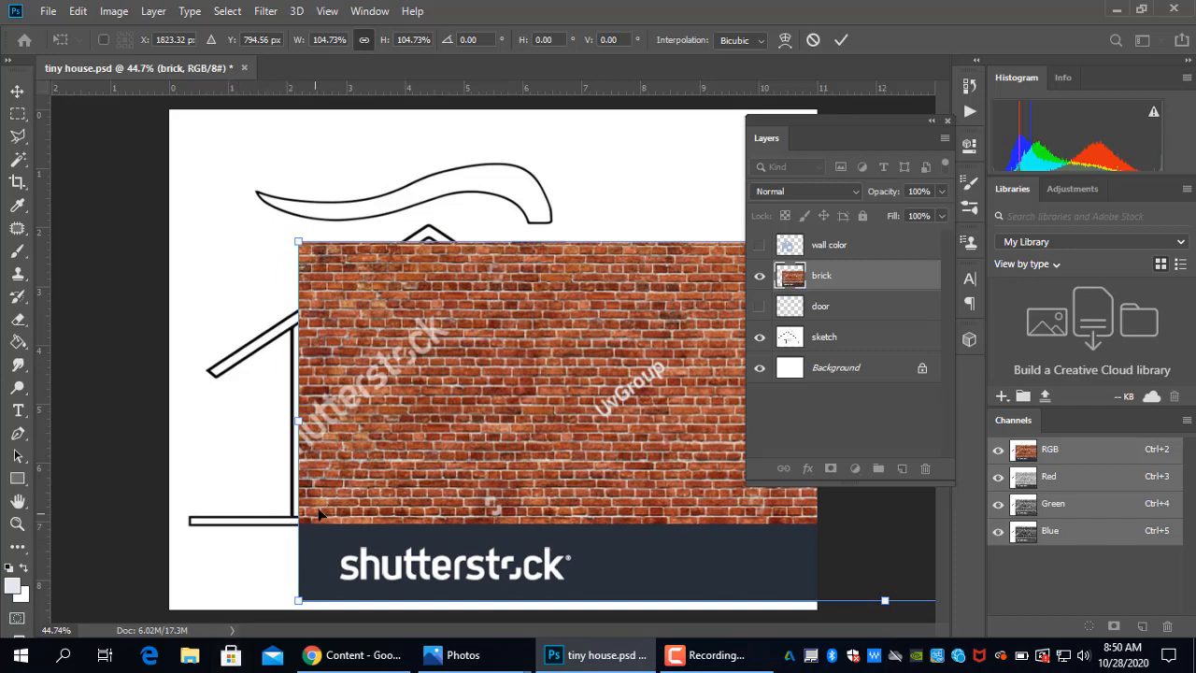
drag(320, 507, 136, 488)
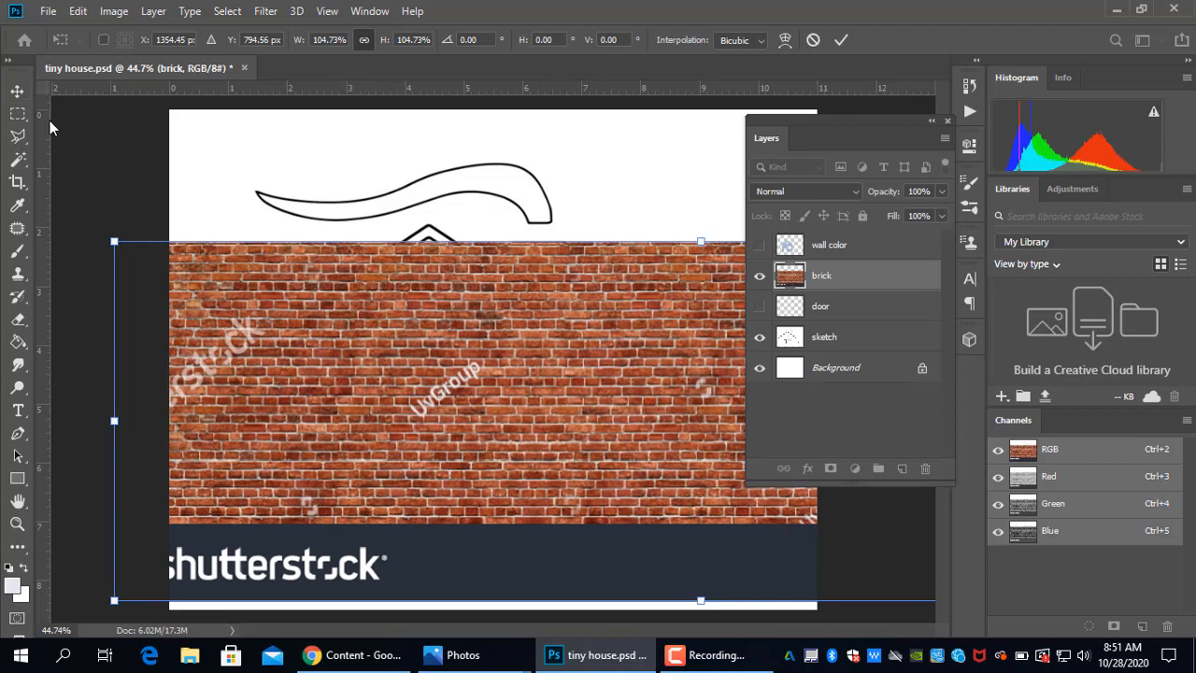
click(16, 90)
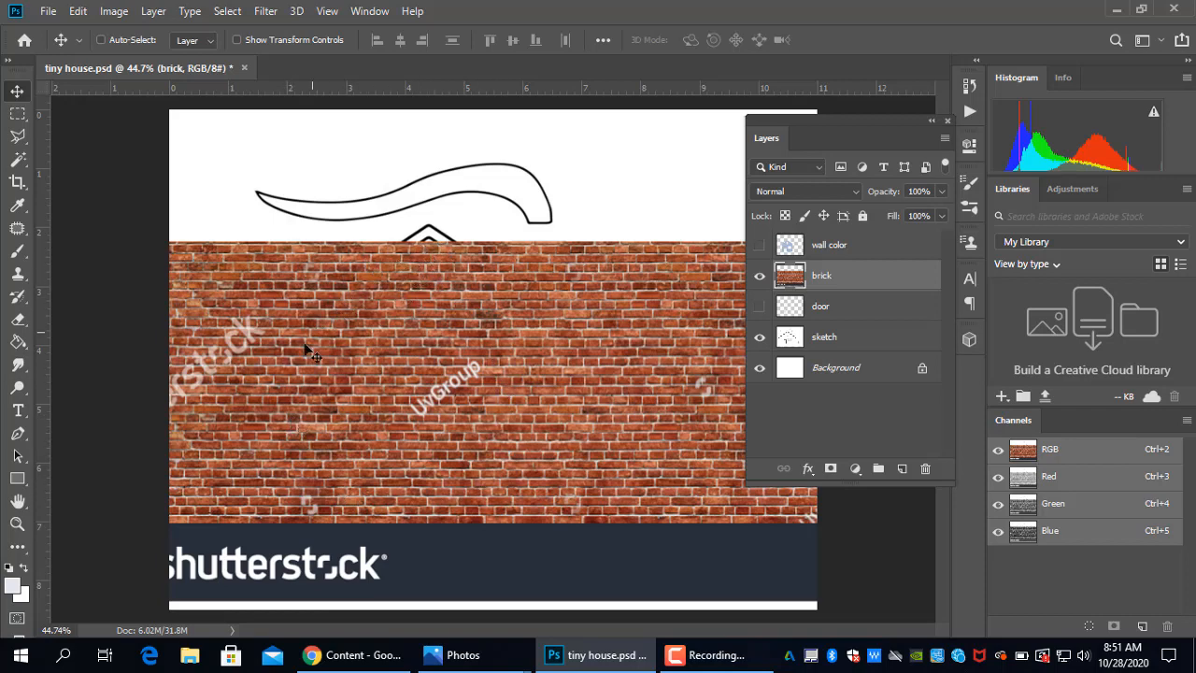
Lower the brick layer's opacity to 59% to compare it with the sketch, and hide the brick layer.
click(941, 192)
drag(928, 205, 901, 209)
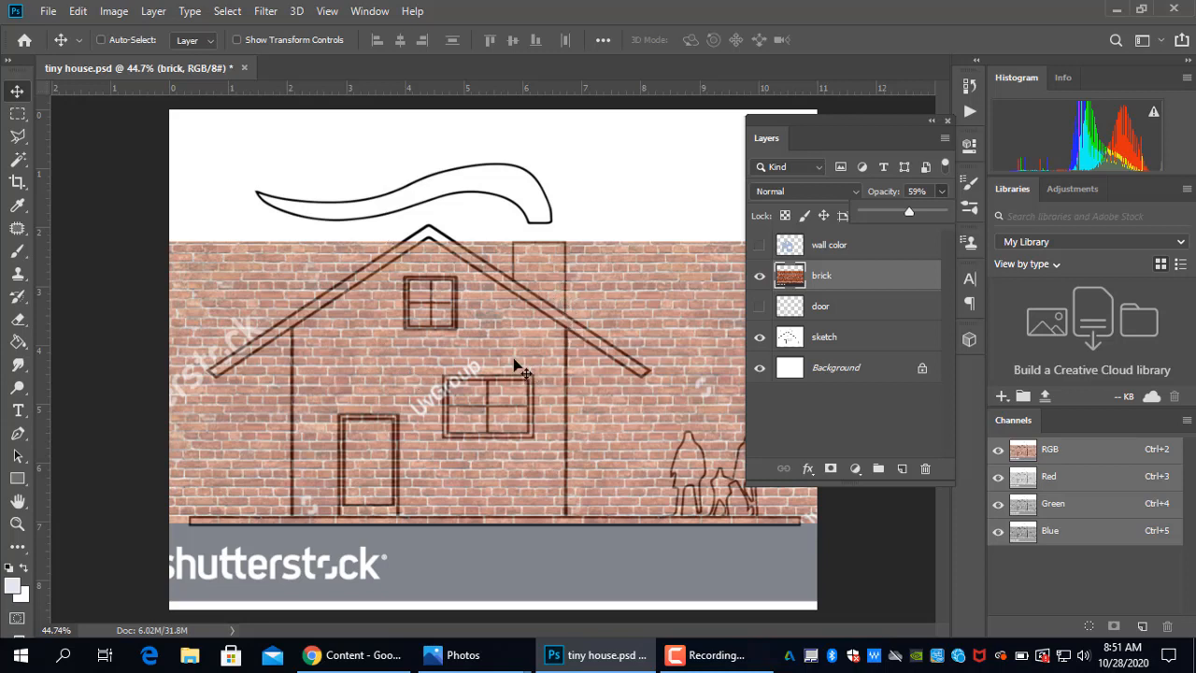
click(759, 276)
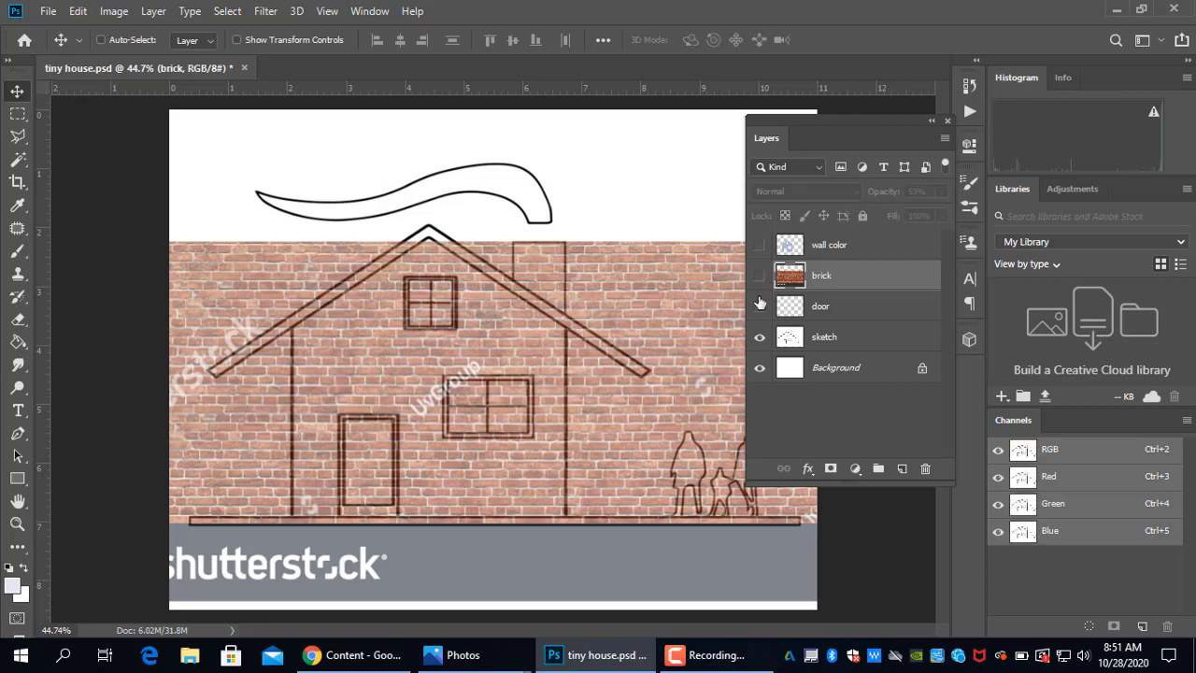
click(759, 305)
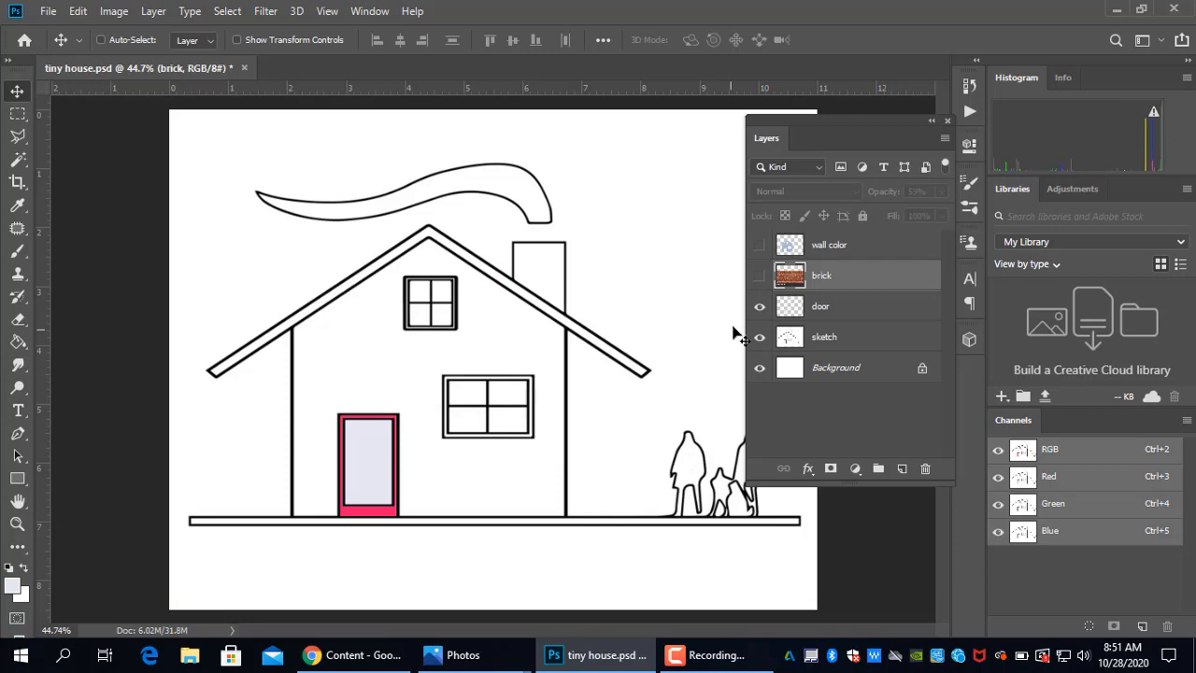
click(760, 308)
Duplicate the sketch layer, keeping the suggested name sketch copy.
scroll(479, 372, up, 3)
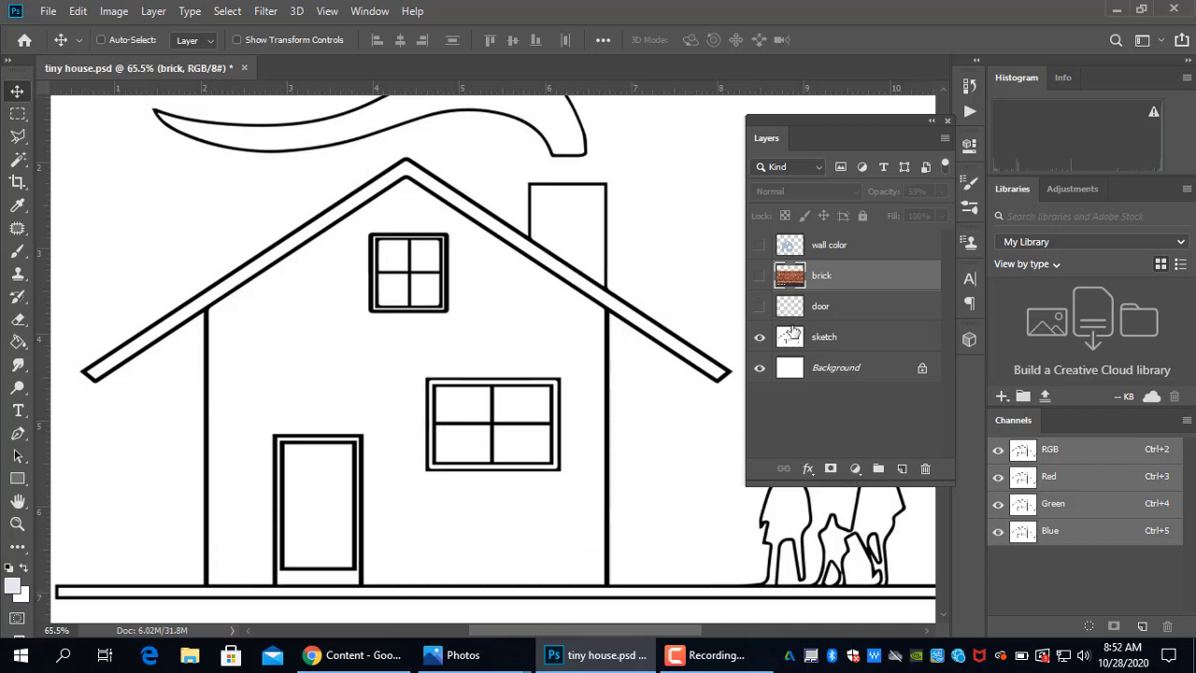
click(827, 341)
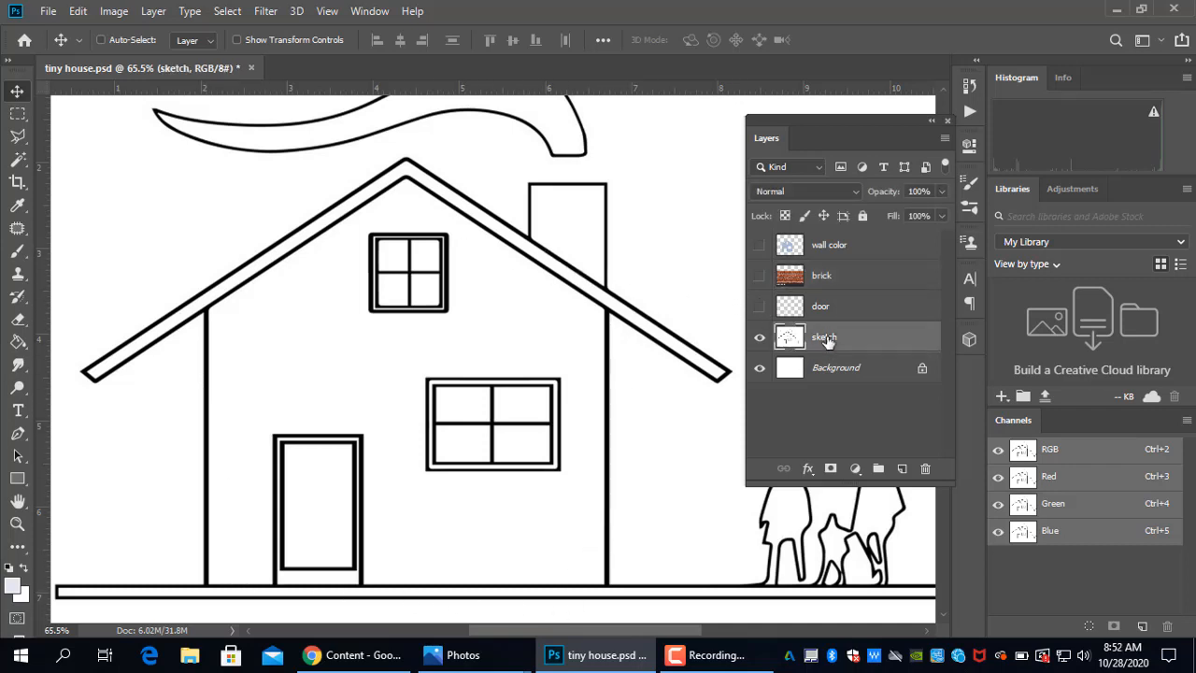
right_click(827, 341)
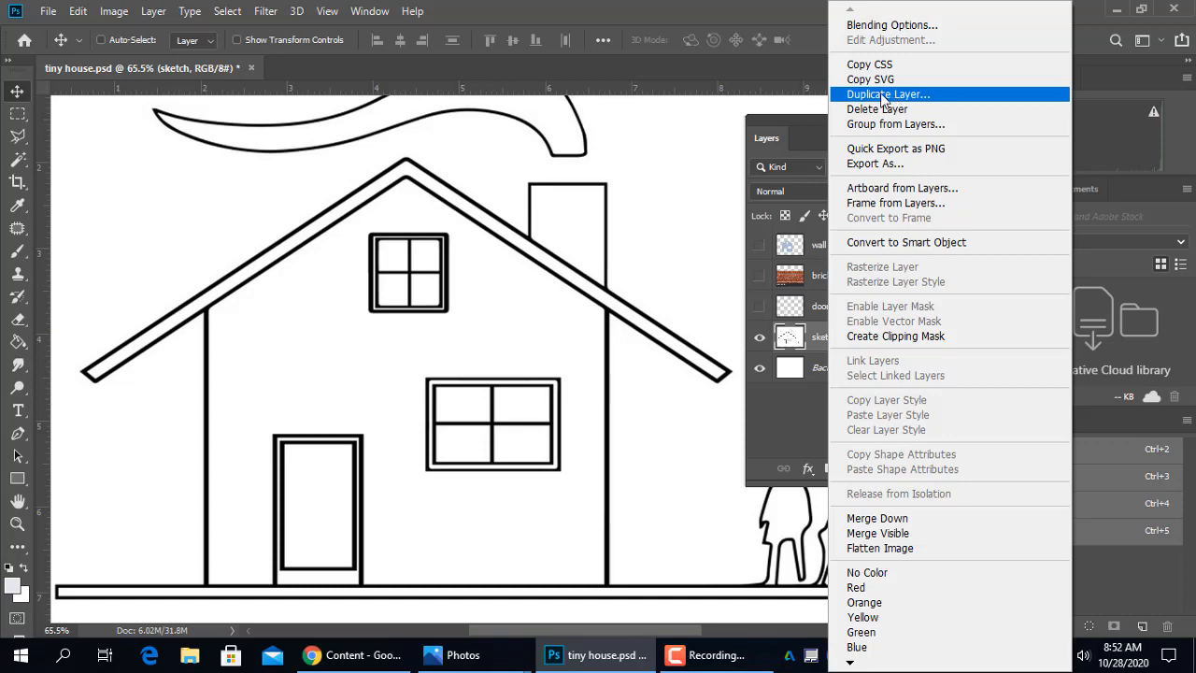
click(886, 94)
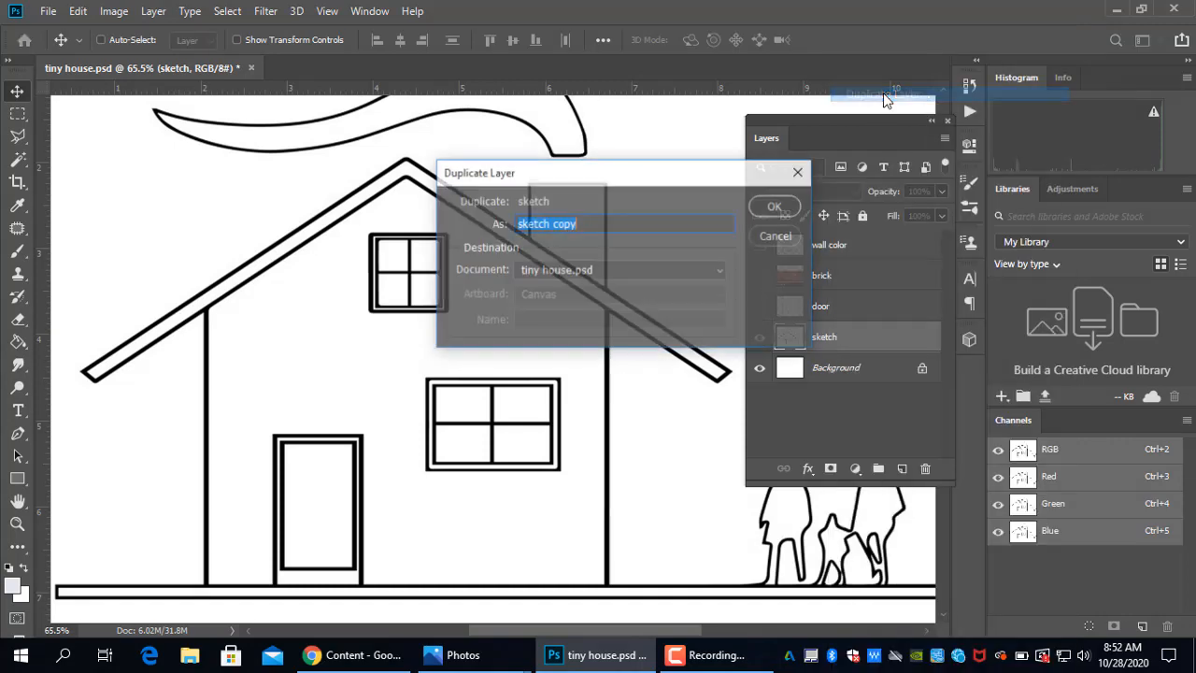
click(778, 205)
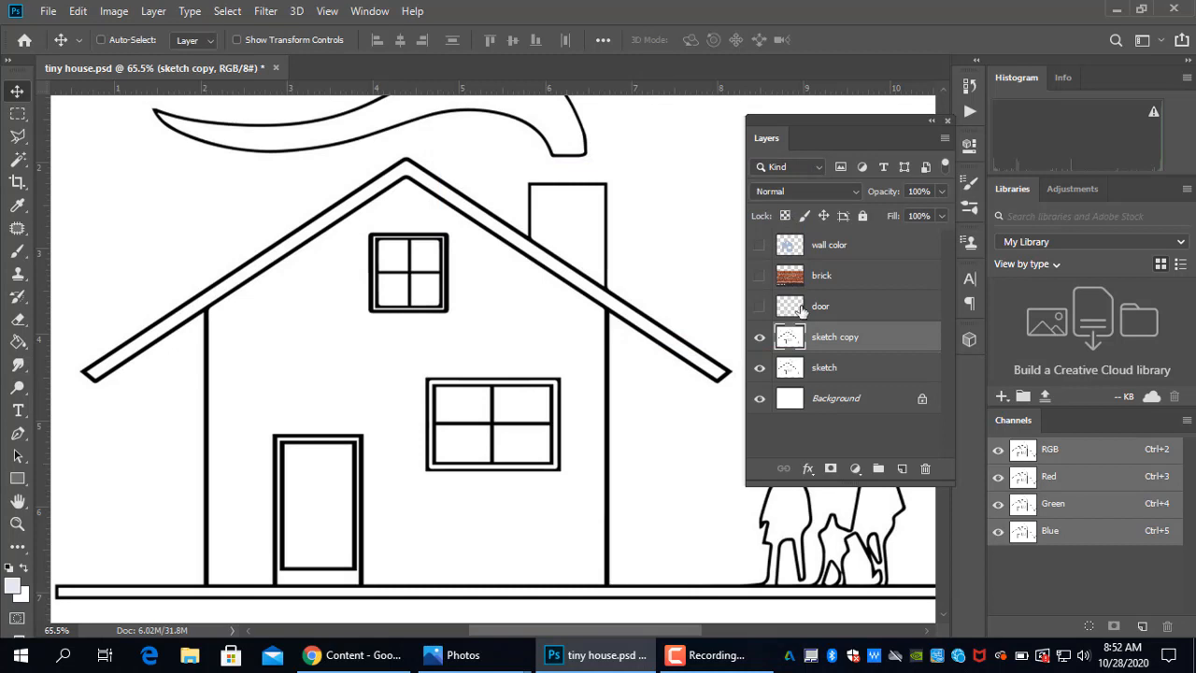
Hide the original sketch layer and make the sketch copy layer active.
click(817, 377)
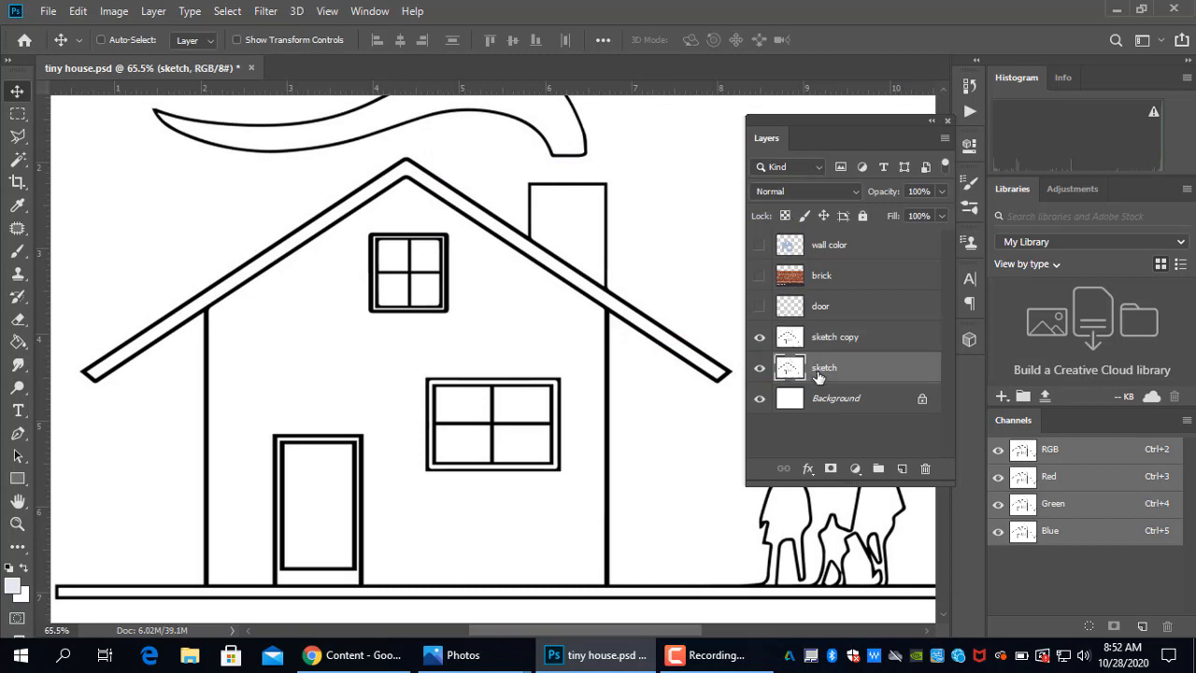
click(759, 368)
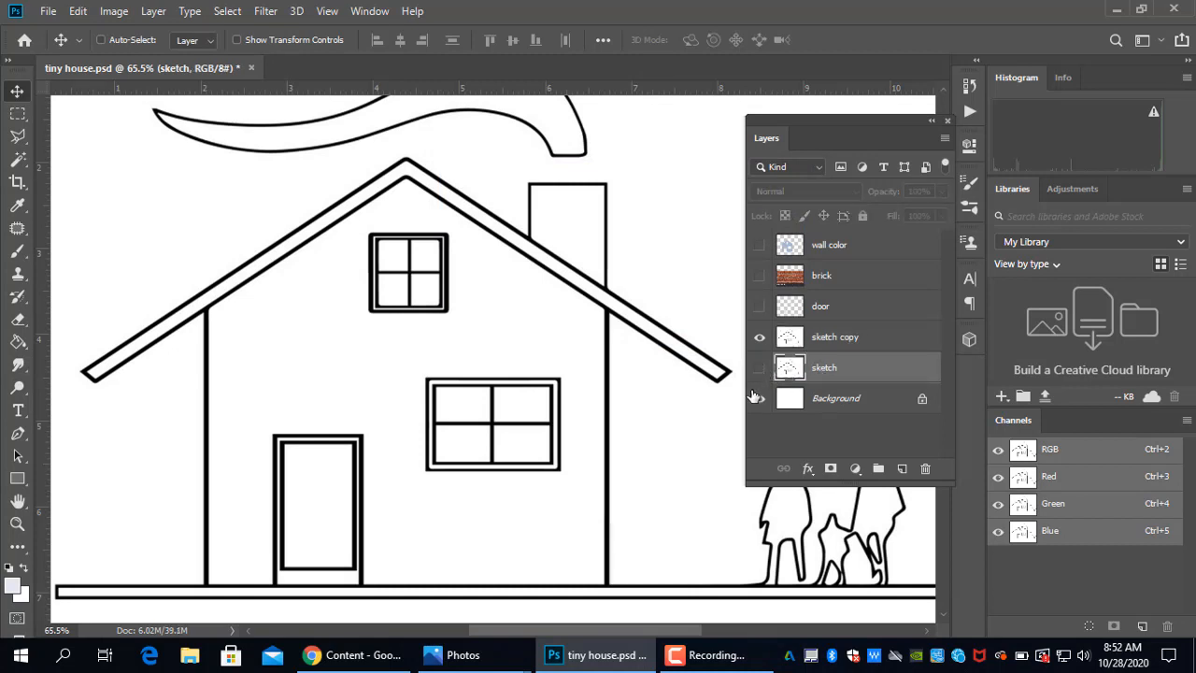
click(816, 339)
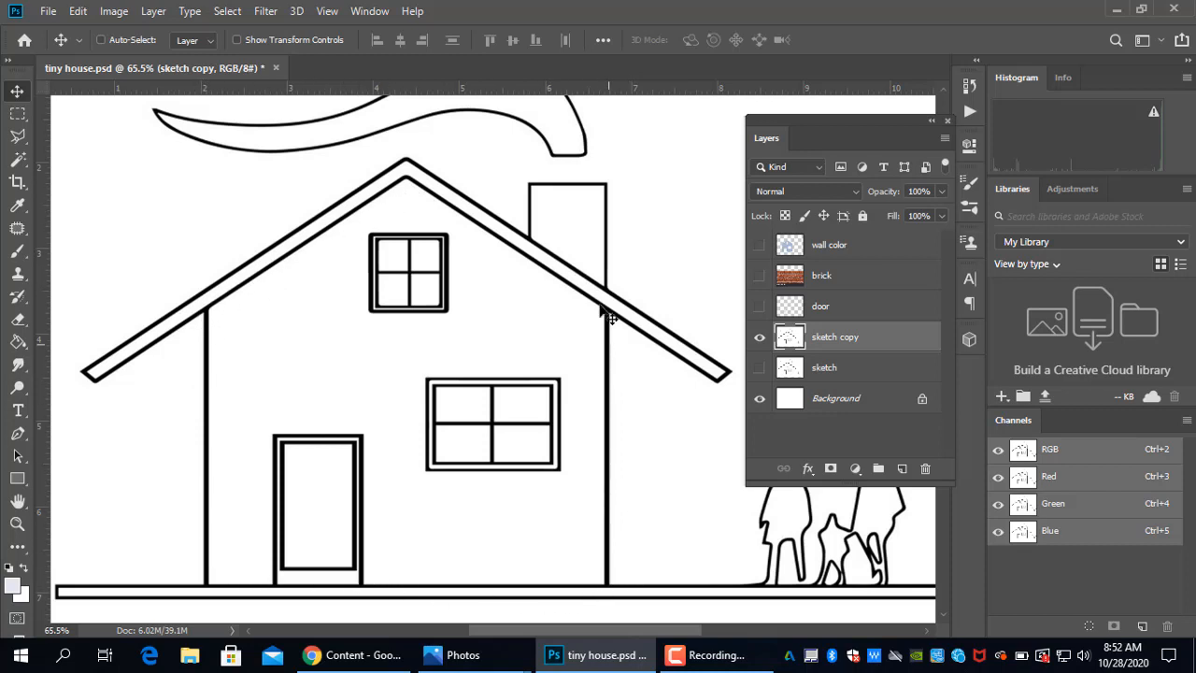
Start a Polygonal Lasso outline at the house wall's upper-left corner and trace under the roof, over the peak, to the right wall corner.
click(15, 139)
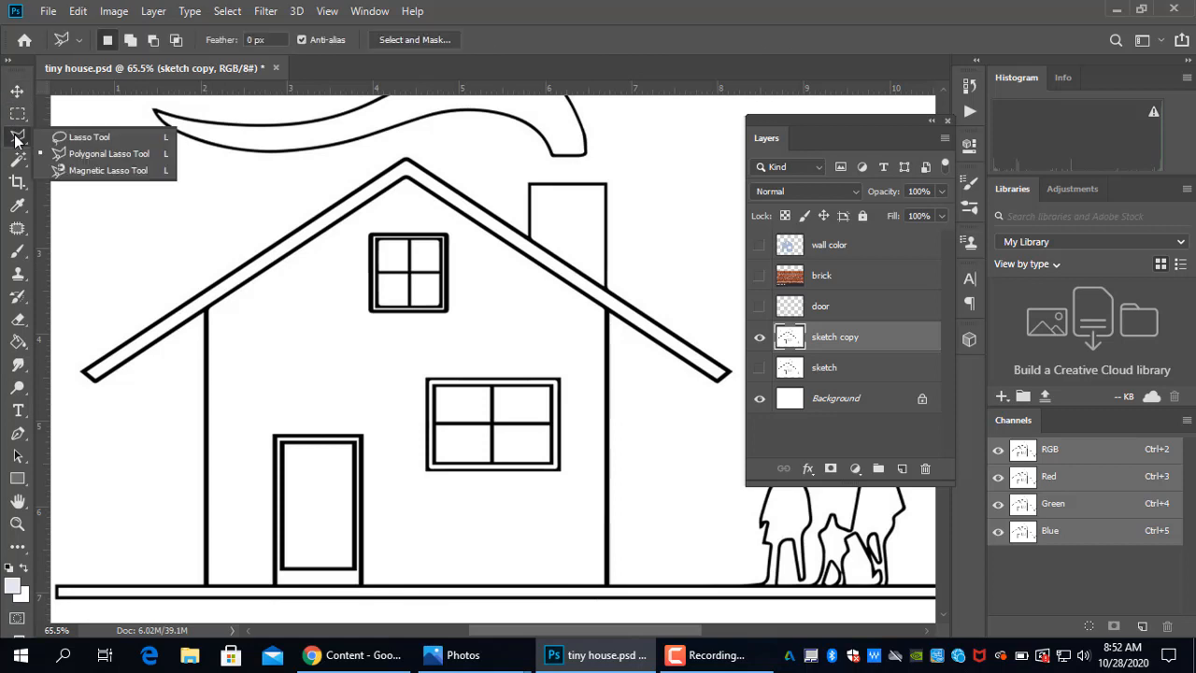
click(104, 160)
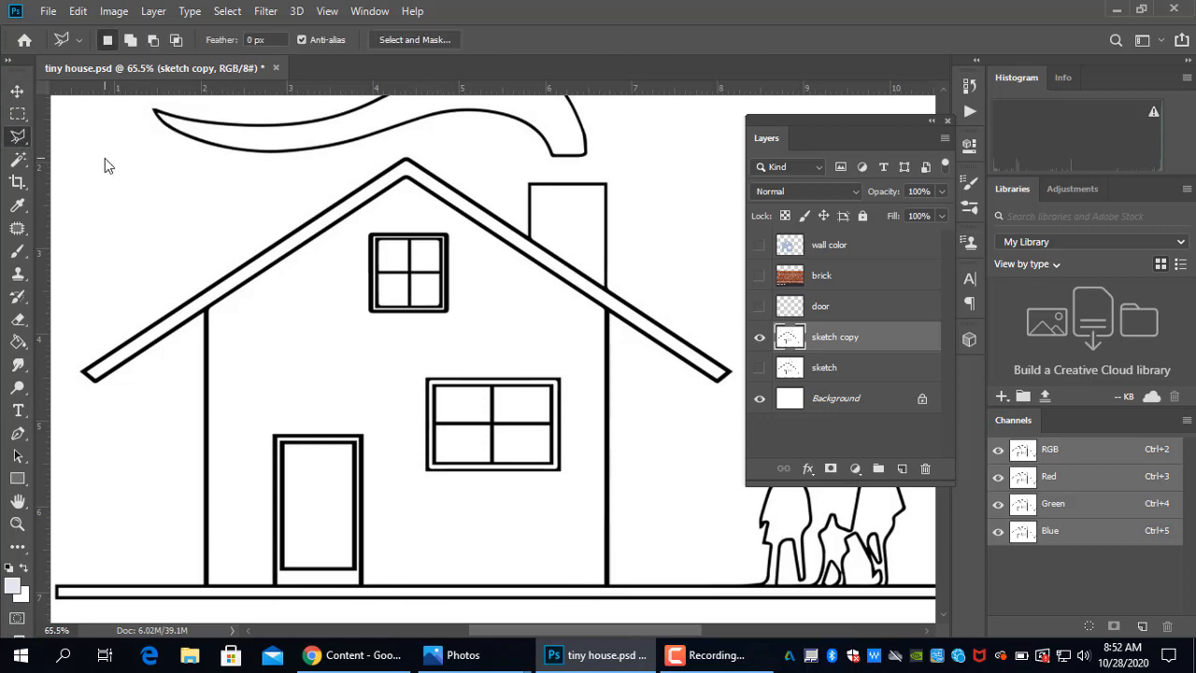
scroll(221, 338, up, 5)
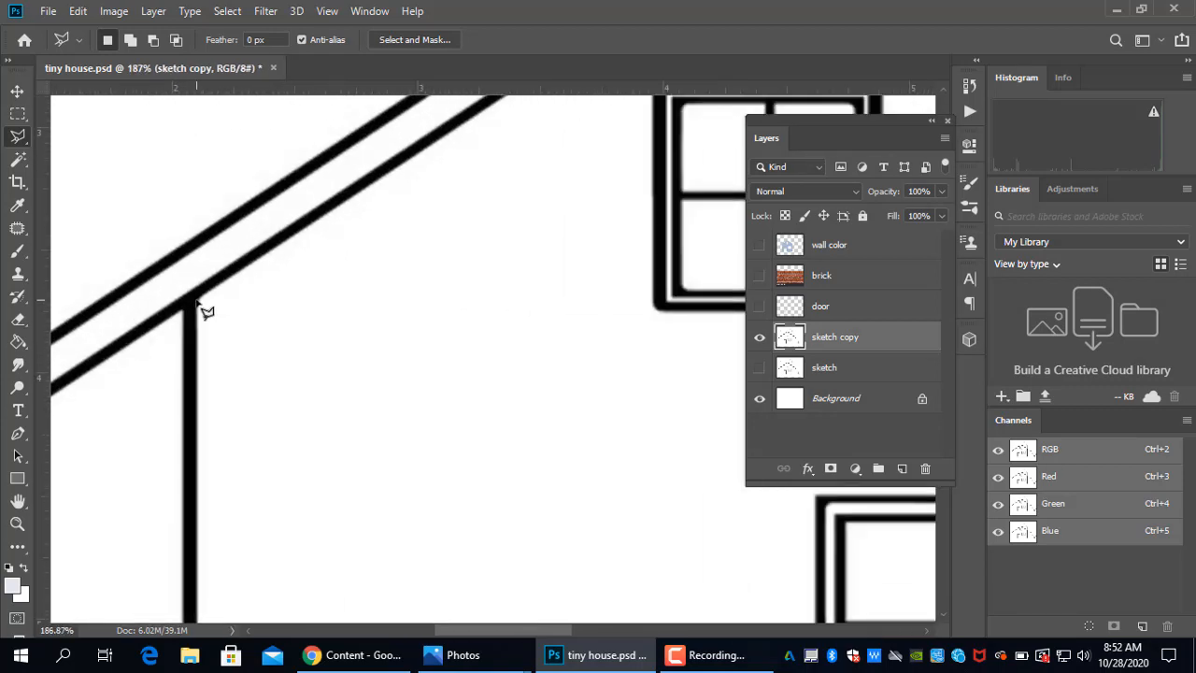
key(space)
drag(405, 230, 210, 434)
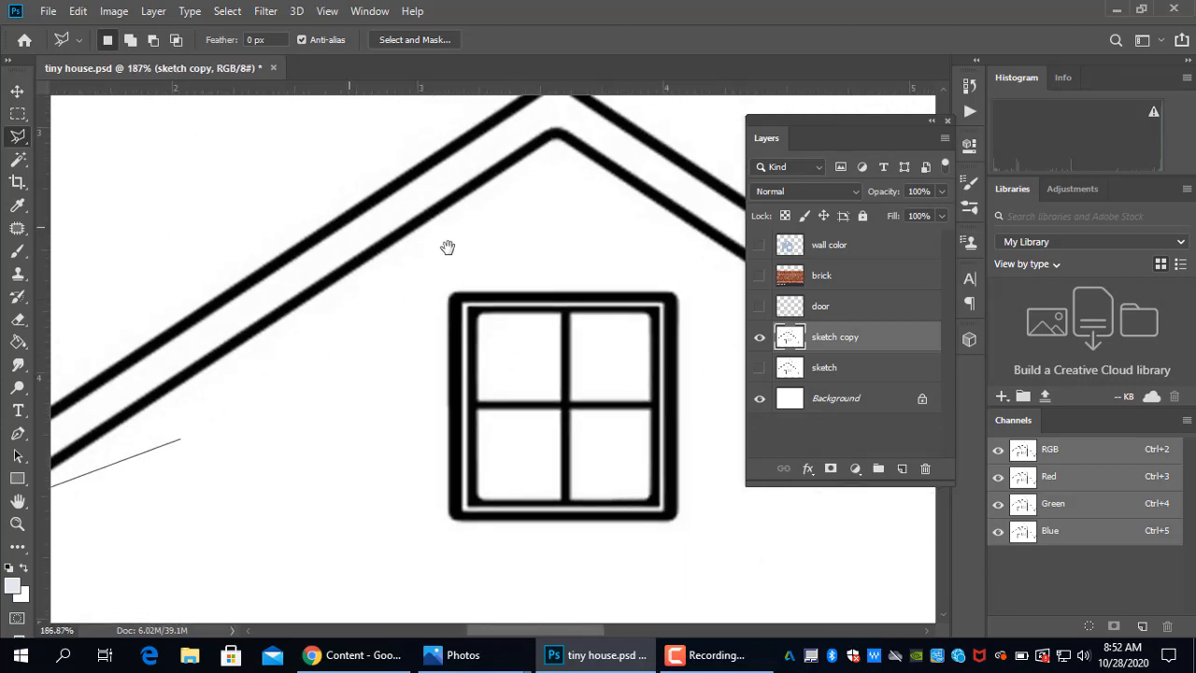
drag(453, 245, 325, 344)
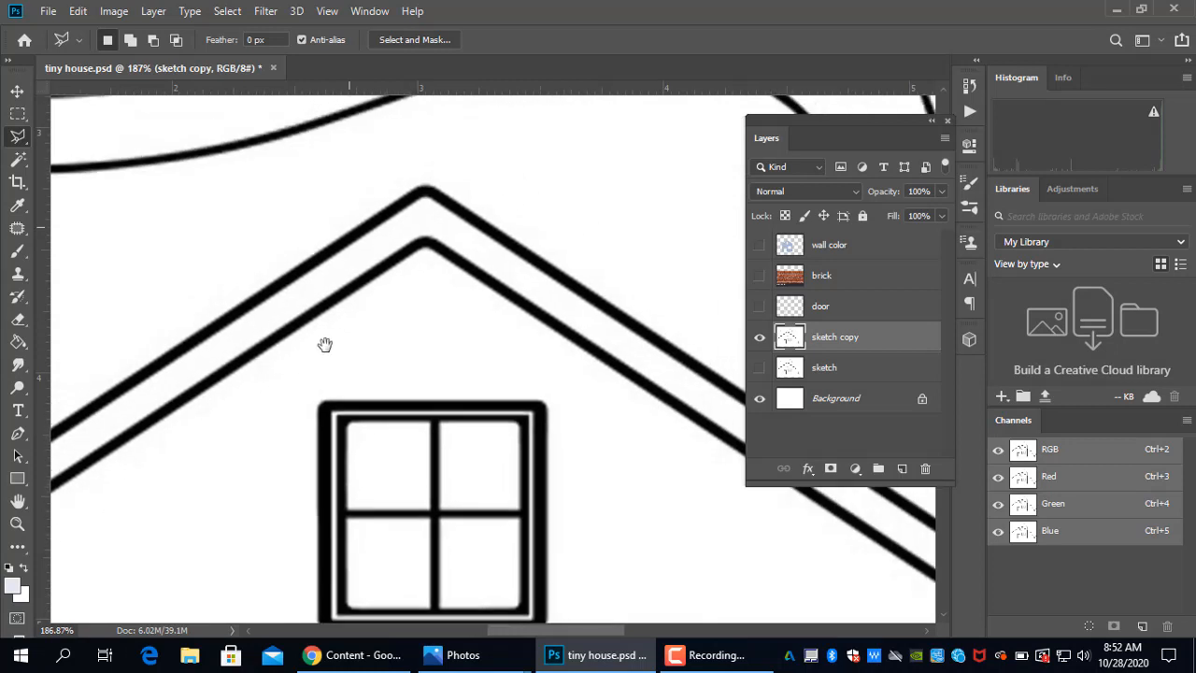
click(425, 247)
key(space)
mouse_move(564, 424)
mouse_down()
mouse_move(259, 163)
mouse_move(443, 350)
mouse_up()
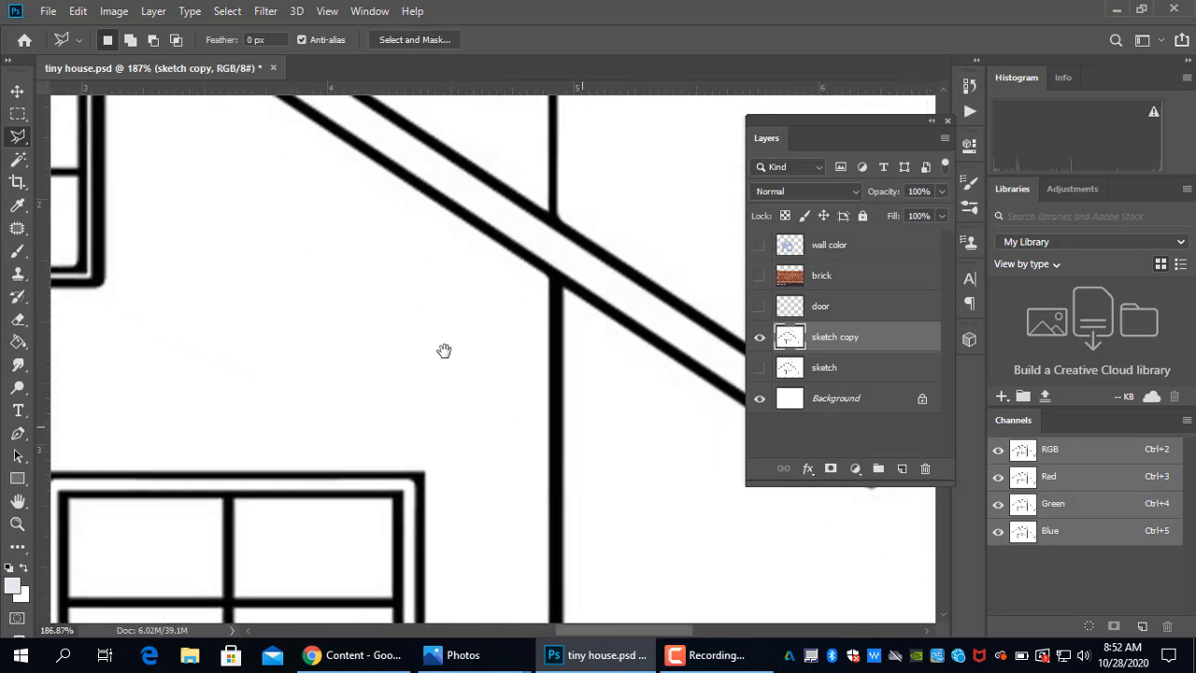
click(558, 291)
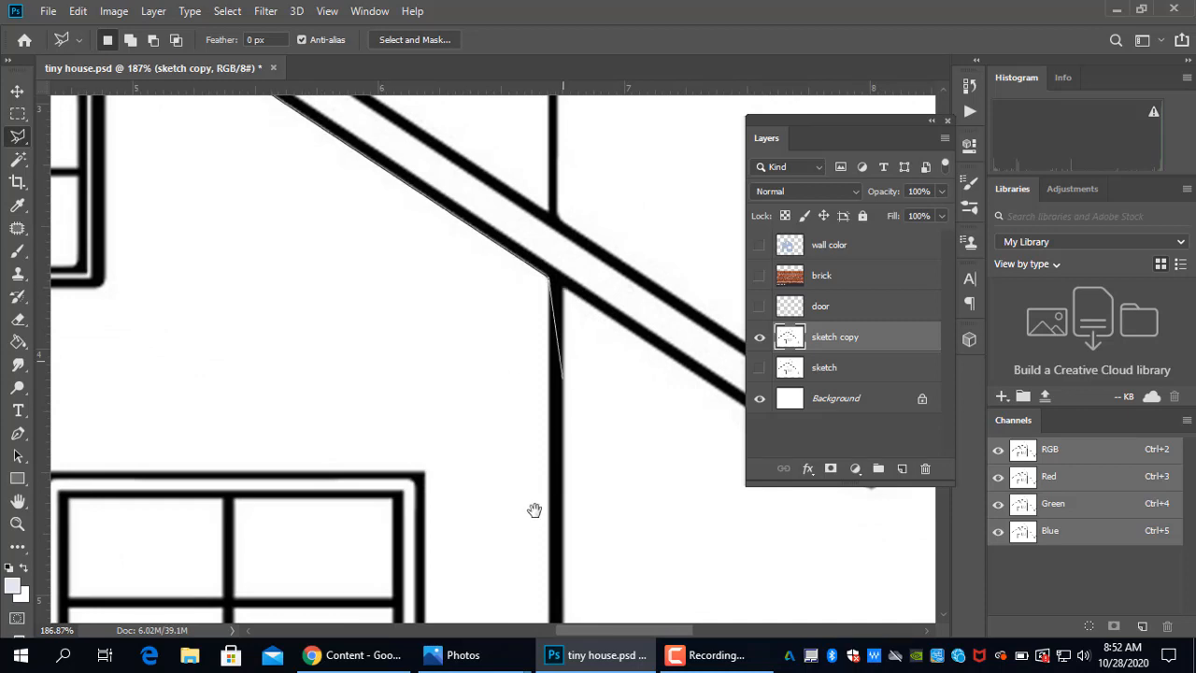
Continue the lasso outline down the right wall, along the ground line and up the left wall, closing the selection at its starting corner.
key(space)
drag(522, 462, 491, 122)
drag(487, 361, 491, 101)
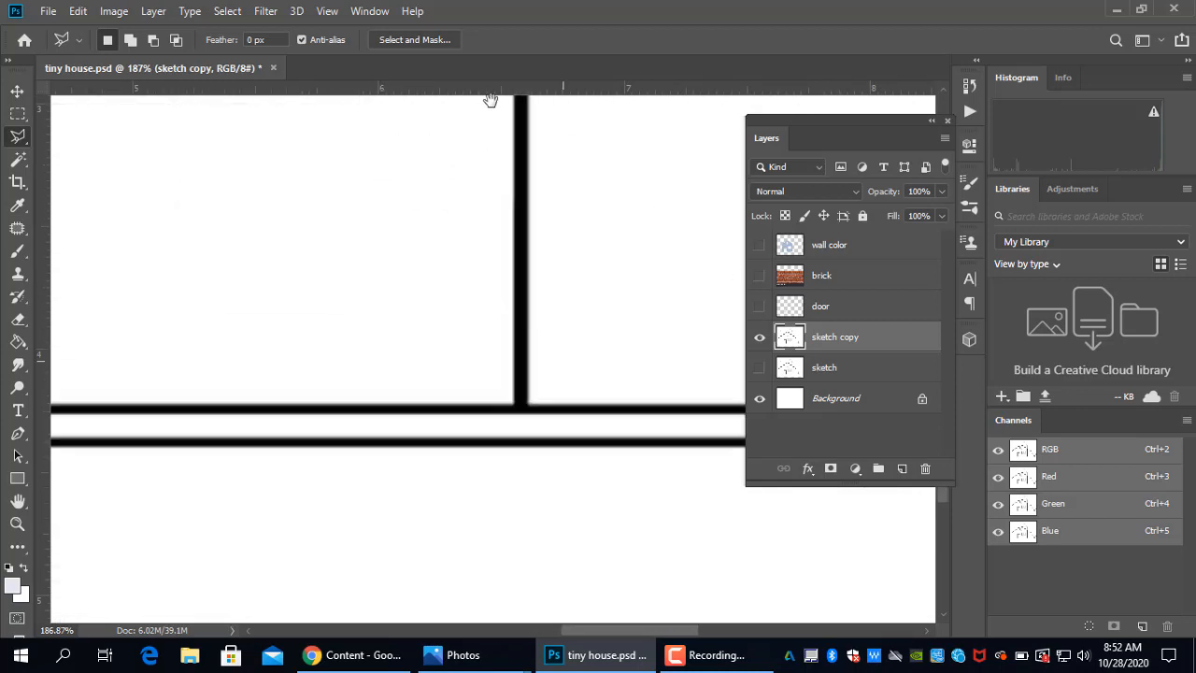
click(517, 403)
key(space)
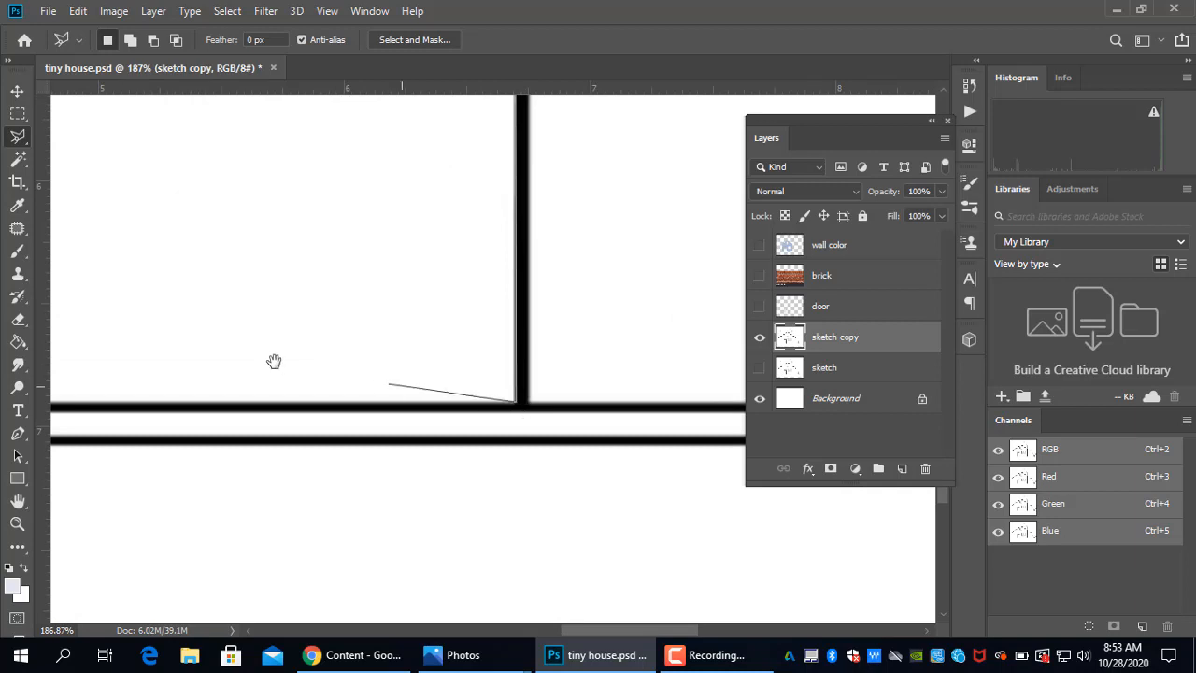
drag(73, 360, 387, 395)
drag(259, 395, 598, 403)
drag(309, 397, 640, 422)
mouse_move(445, 419)
mouse_down()
mouse_move(635, 416)
mouse_move(591, 423)
mouse_up()
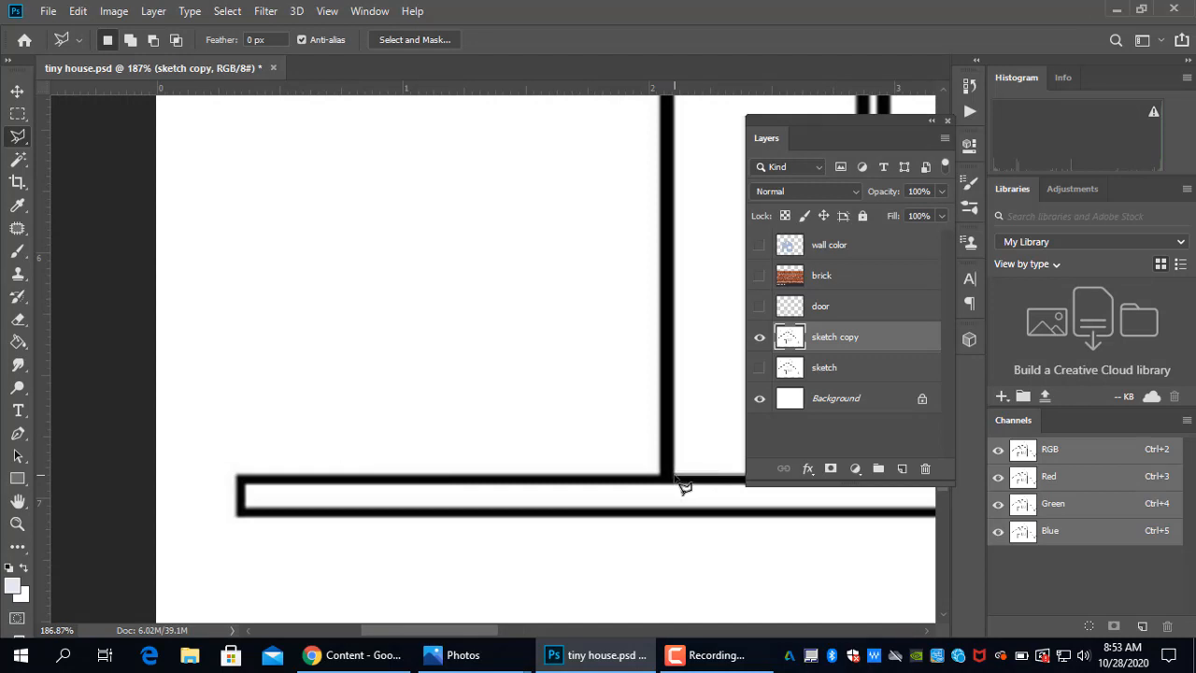
key(space)
mouse_move(664, 235)
mouse_down()
mouse_move(579, 315)
mouse_move(514, 523)
mouse_up()
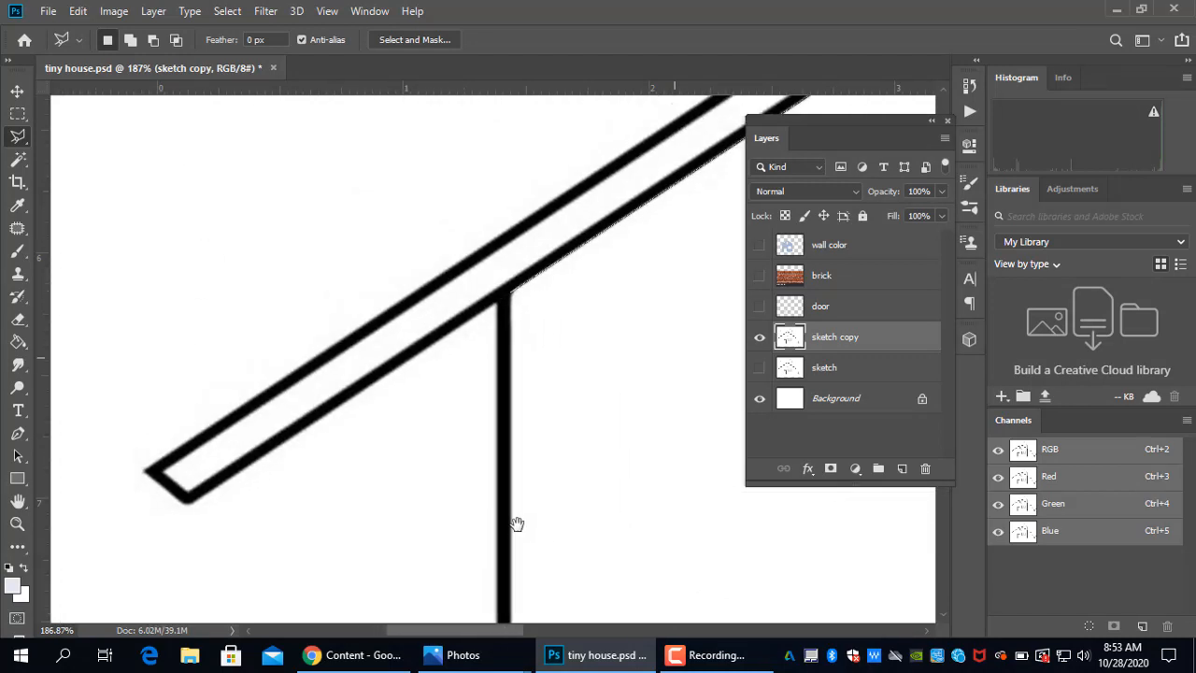
click(514, 301)
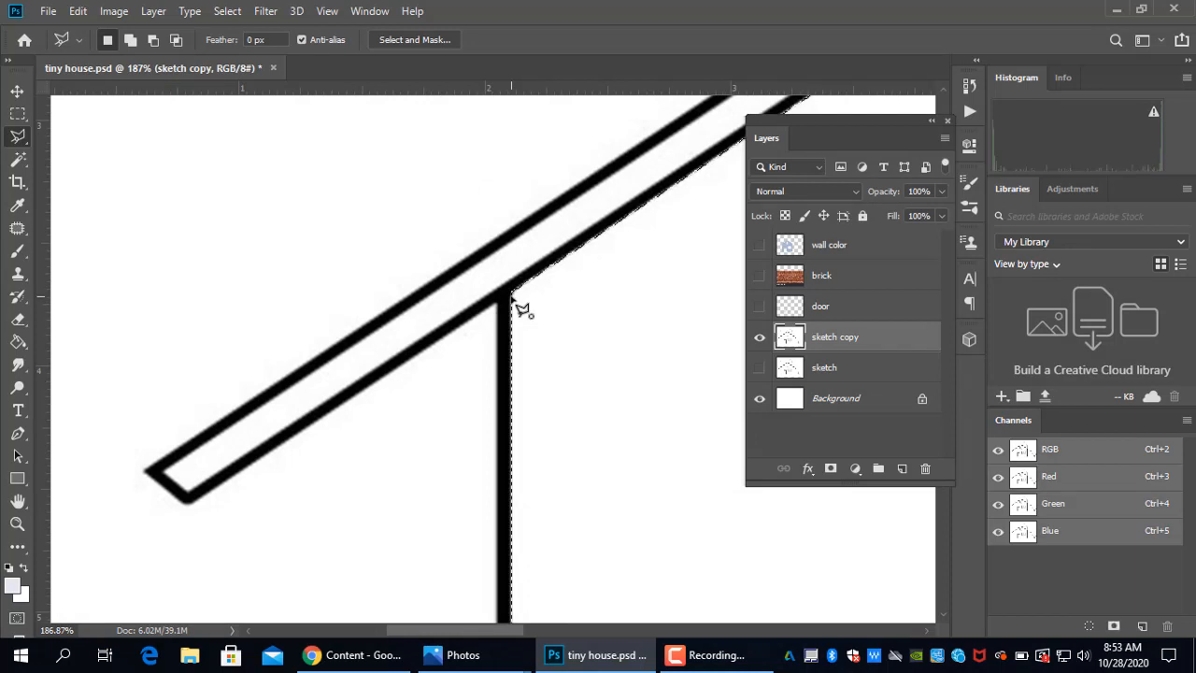
Show the brick layer over the sketch copy and make the brick layer active, keeping the wall selection.
scroll(539, 377, down, 2)
scroll(539, 376, down, 4)
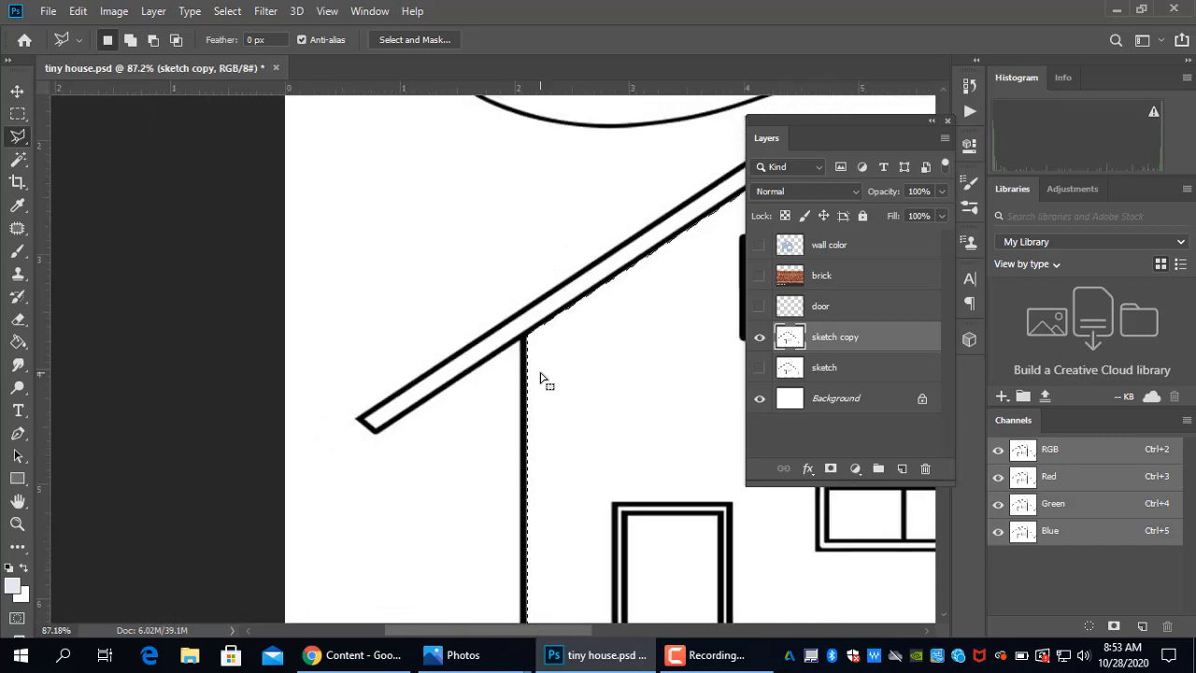
key(space)
mouse_move(608, 422)
mouse_down()
mouse_move(432, 385)
mouse_move(289, 333)
mouse_up()
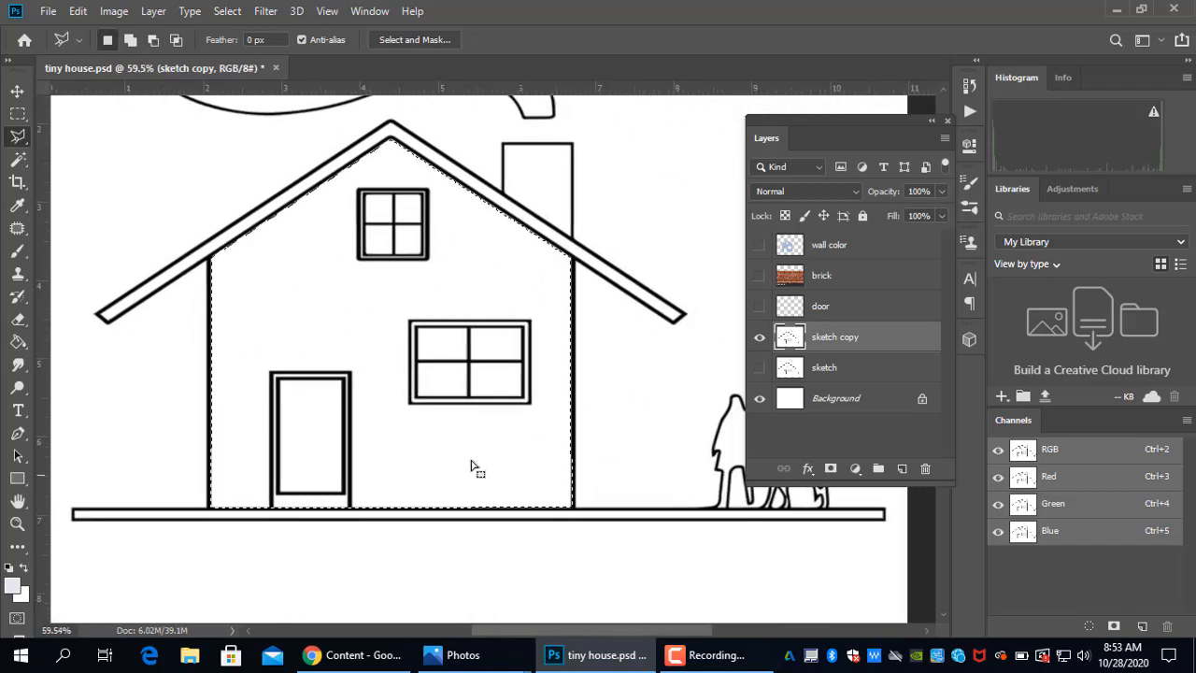
click(759, 275)
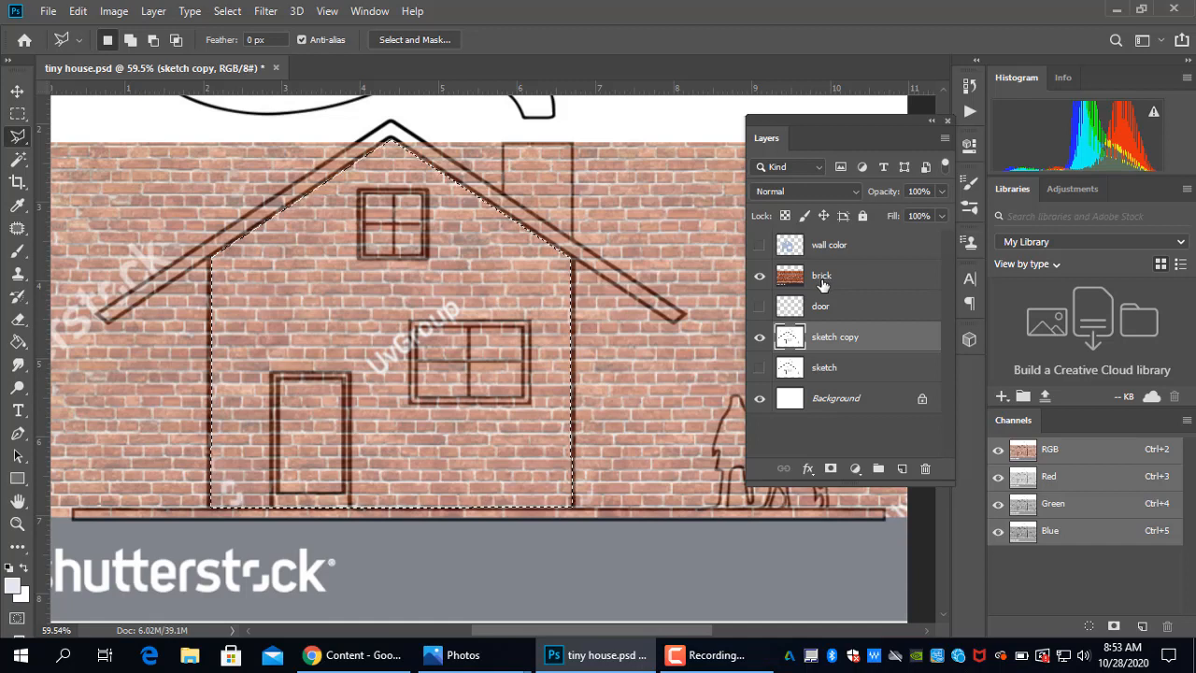
click(759, 338)
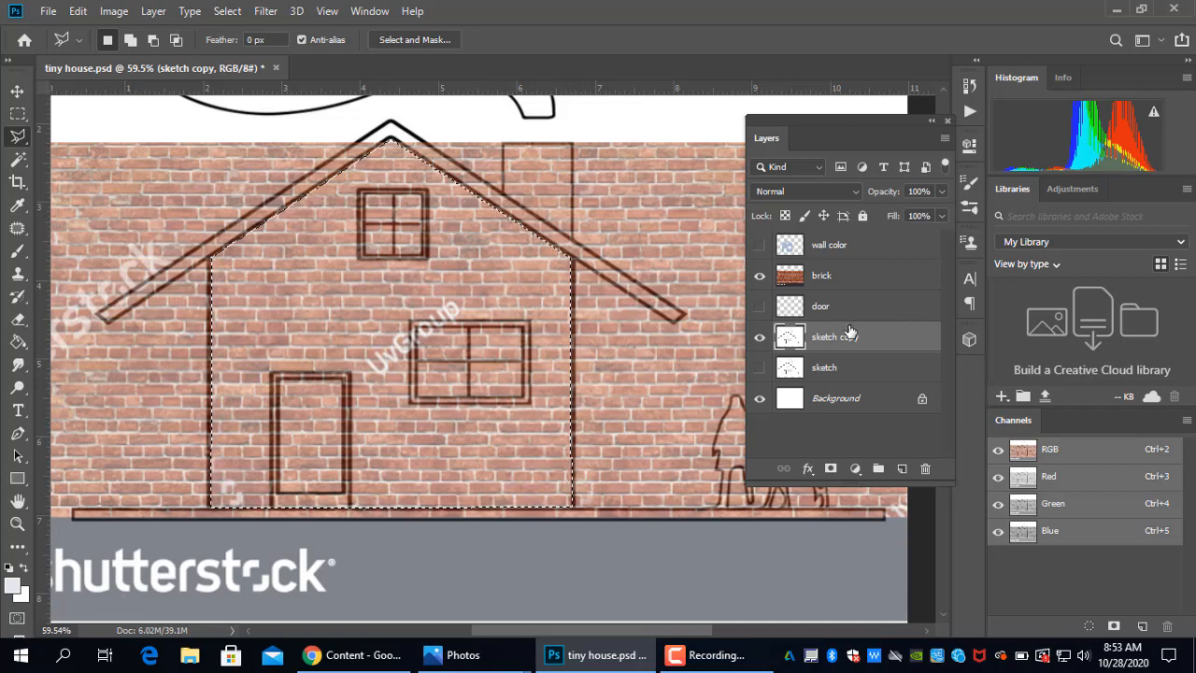
click(826, 278)
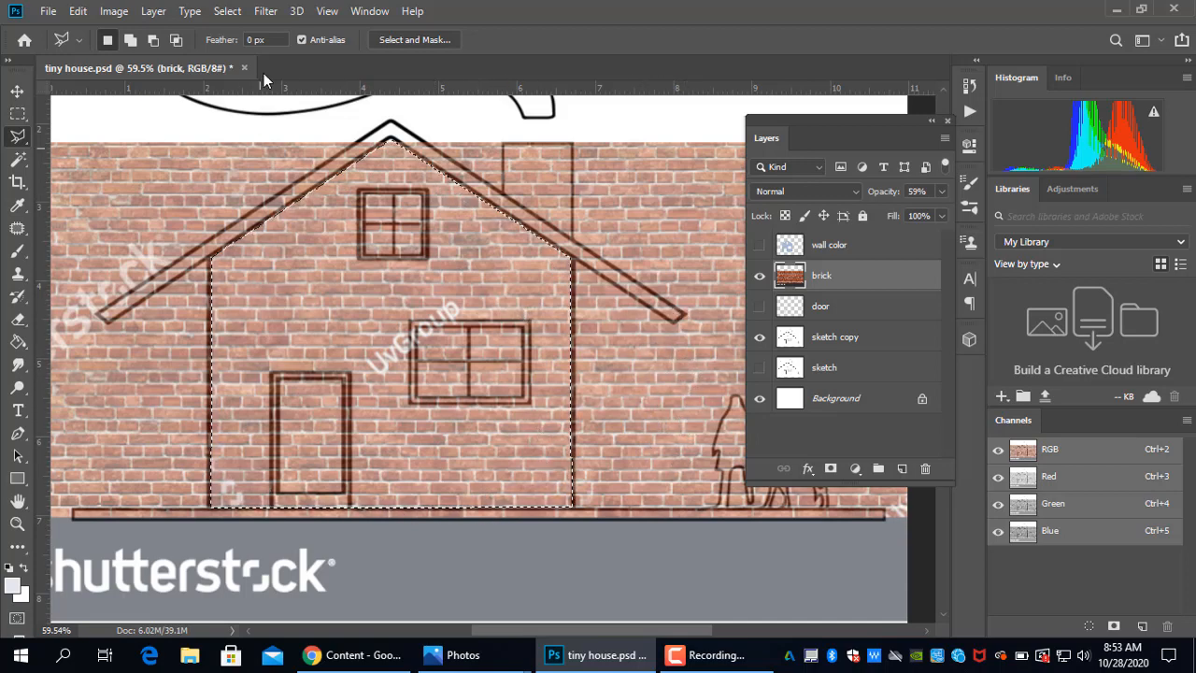
Invert the wall selection and delete the bricks outside the house wall from the brick layer.
click(227, 11)
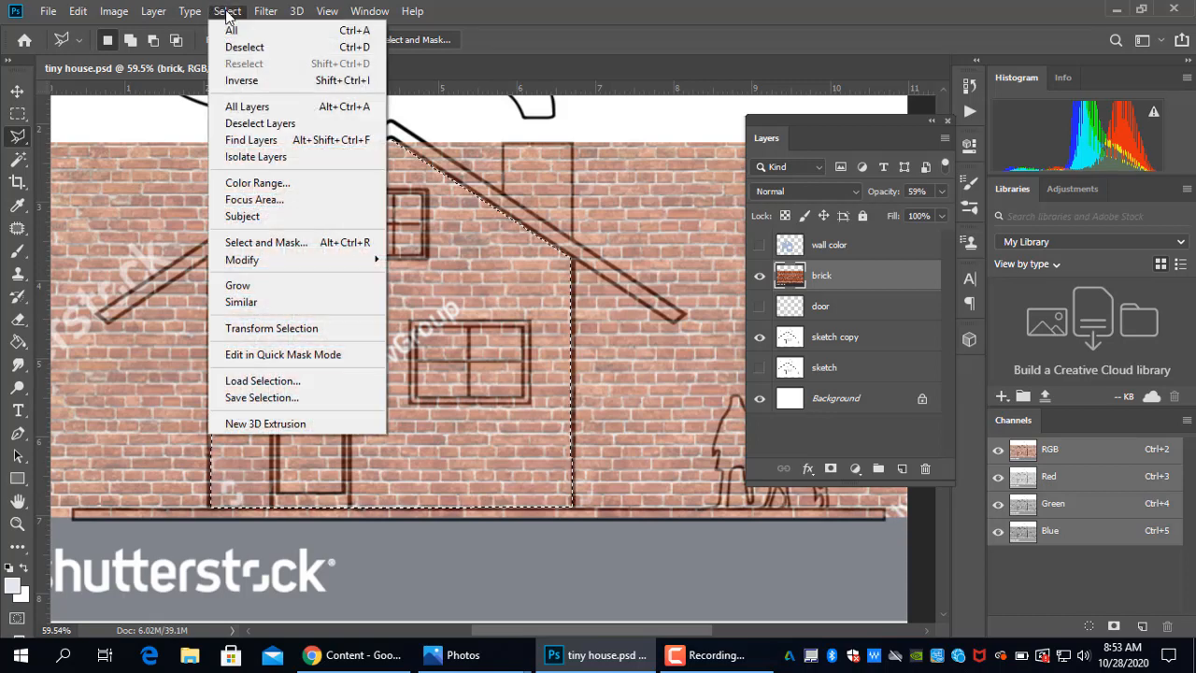
click(265, 84)
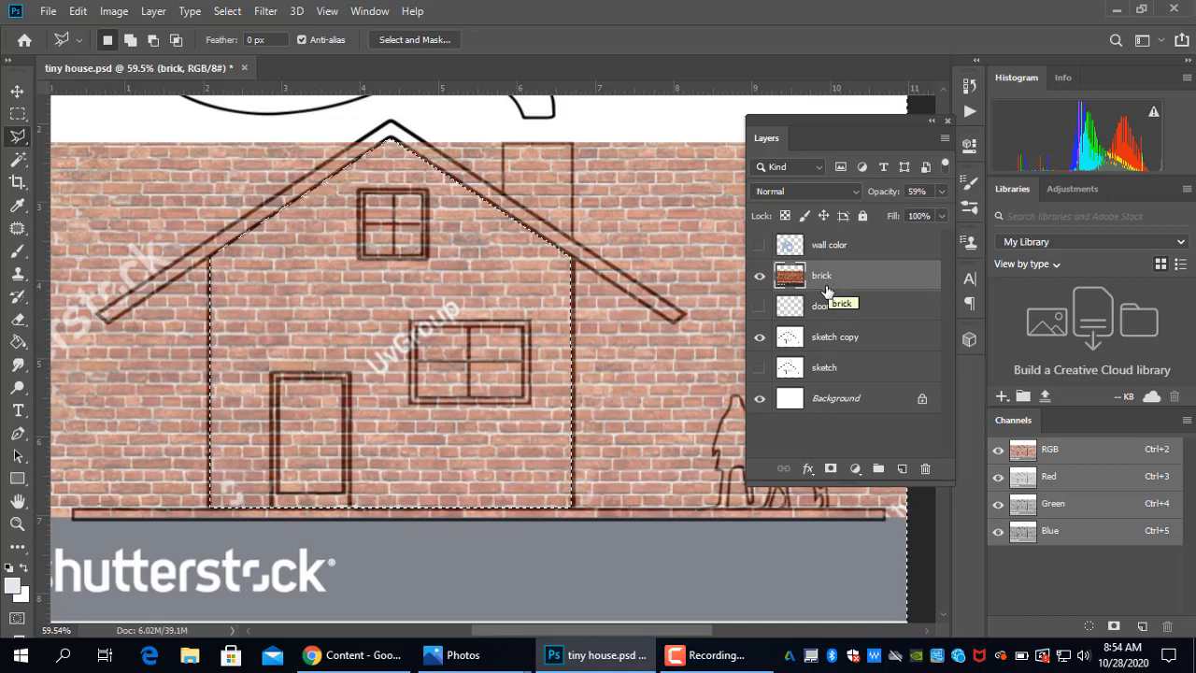
key(Delete)
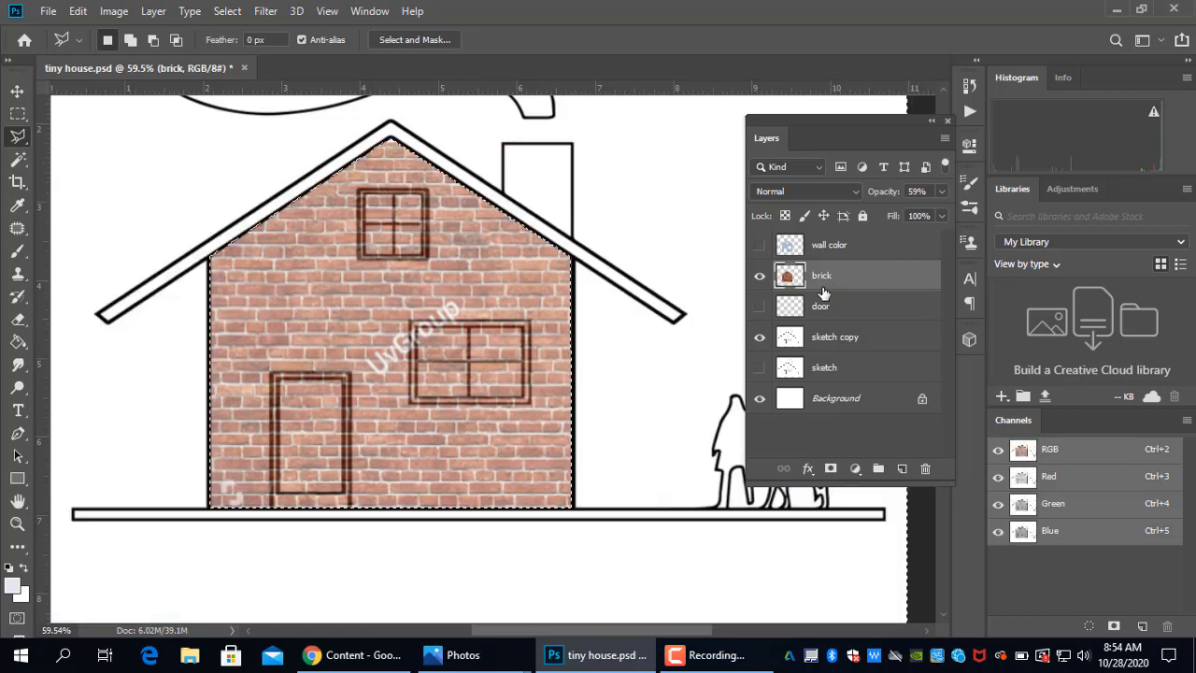
Deselect the area around the house and set the brick layer's opacity to 100%.
click(19, 91)
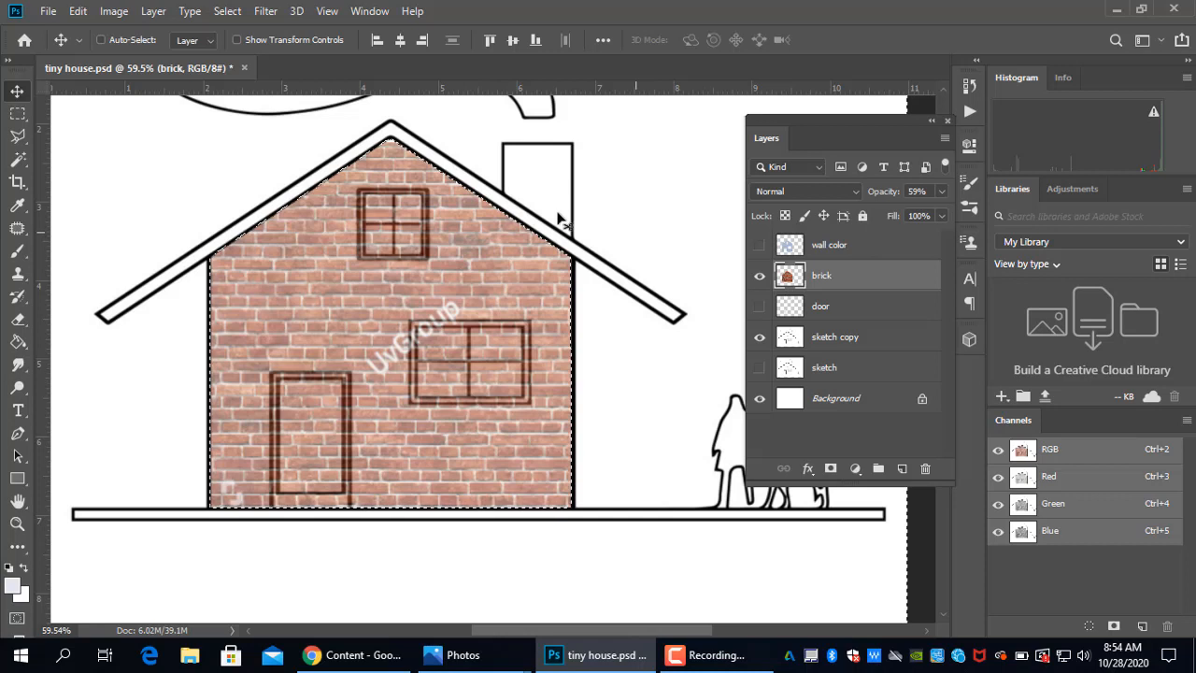
drag(617, 301, 619, 299)
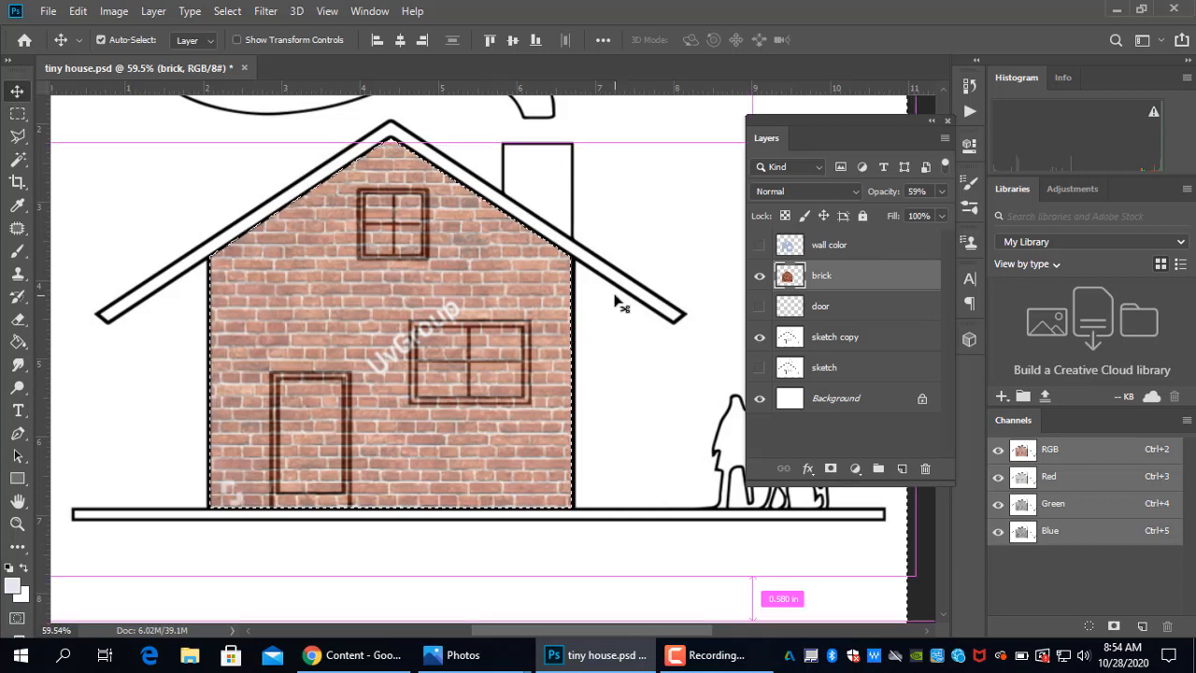
key(ctrl+d)
click(938, 190)
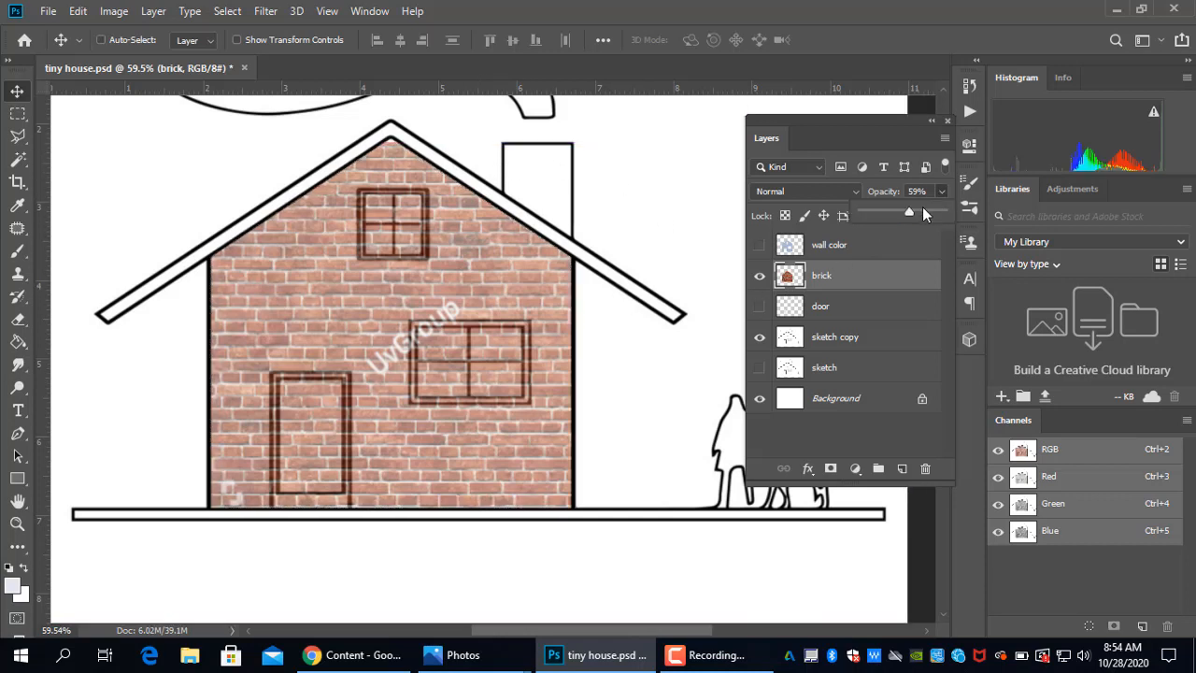
drag(906, 207, 950, 215)
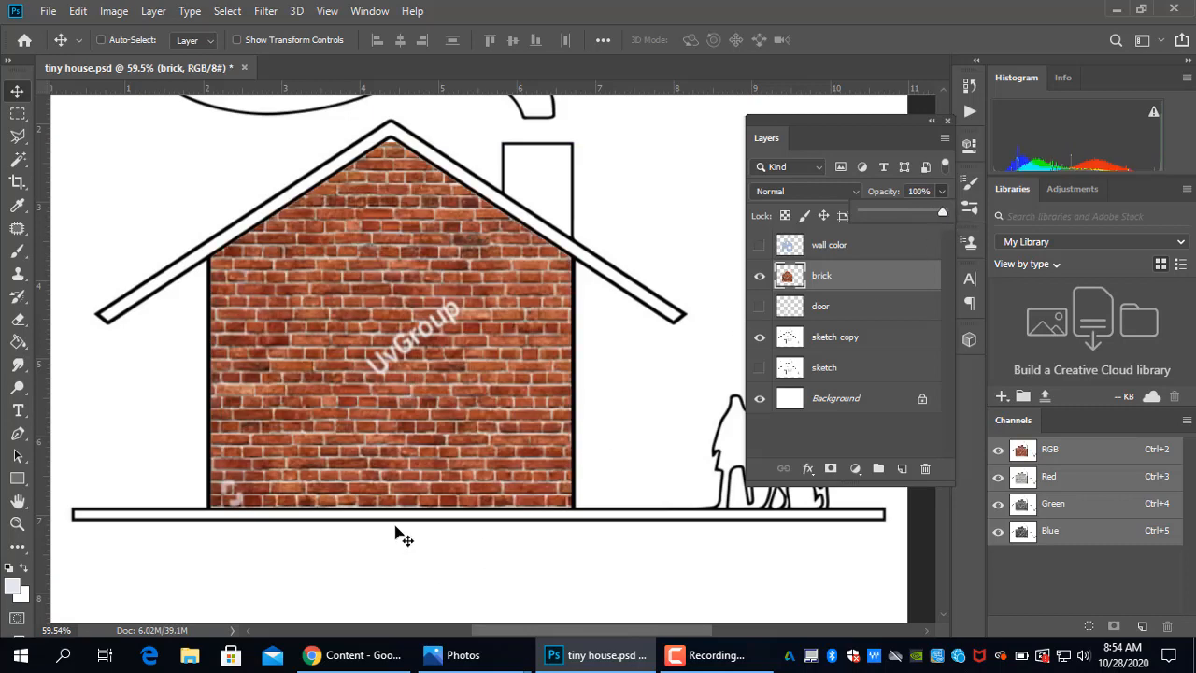
mouse_move(425, 420)
mouse_down()
mouse_move(354, 425)
mouse_move(486, 447)
mouse_move(472, 390)
mouse_move(467, 407)
mouse_move(476, 402)
mouse_move(441, 426)
mouse_move(422, 417)
mouse_up()
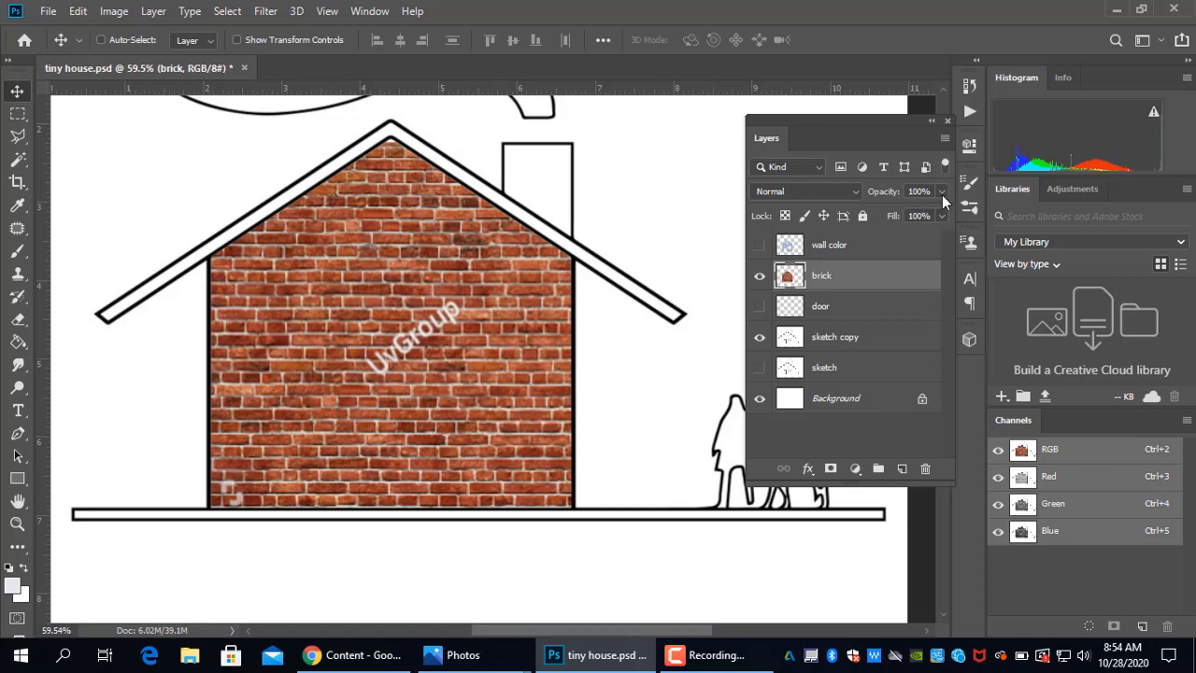
Lower the brick layer's opacity to 48% so the windows and door can be traced through the bricks.
drag(929, 212, 900, 212)
scroll(367, 221, up, 8)
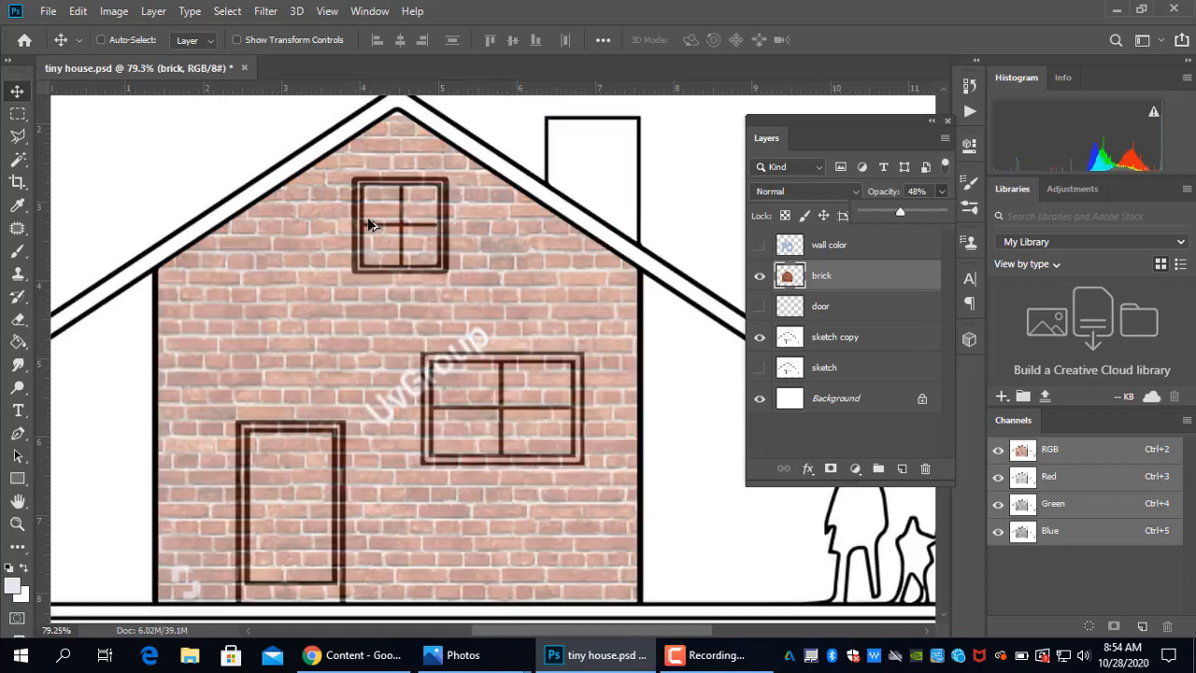
scroll(626, 280, down, 5)
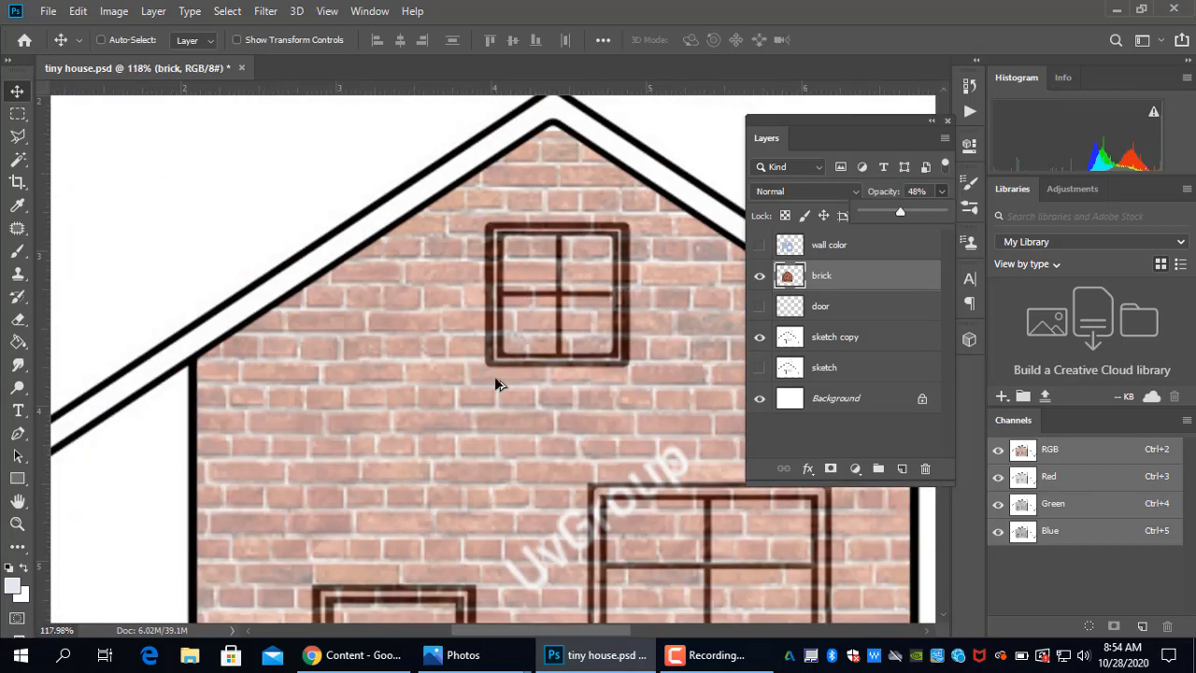
scroll(634, 273, up, 2)
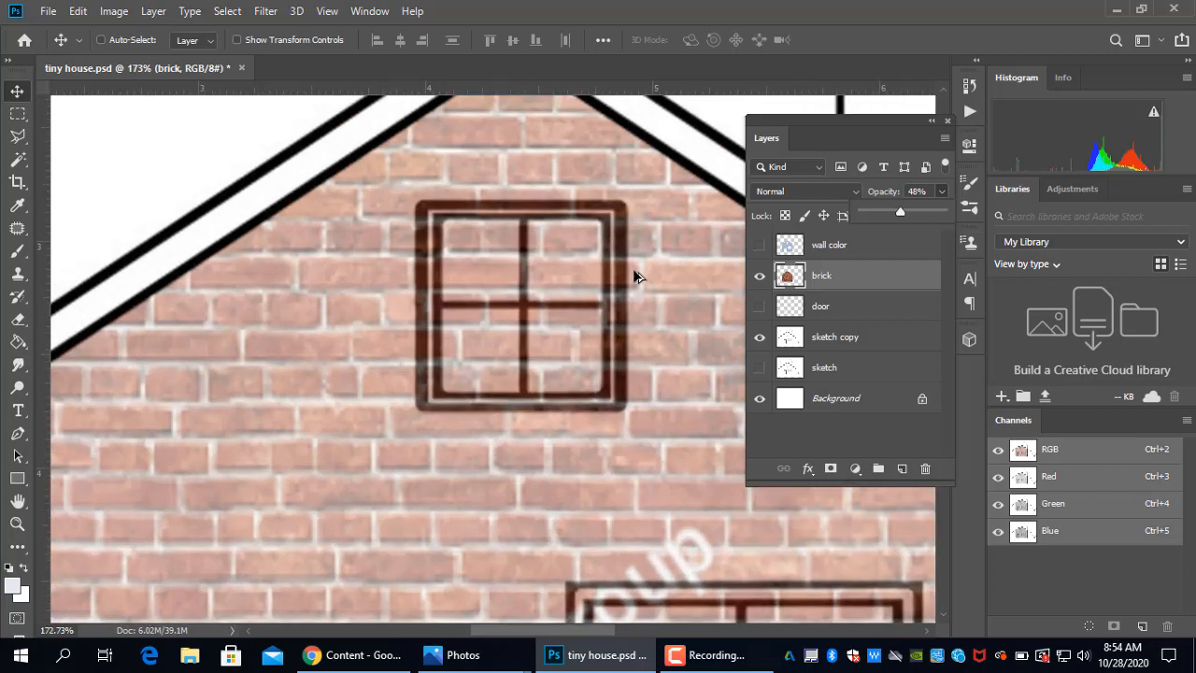
Select the upper window's outer frame with the Rectangular Marquee and delete the bricks covering it.
click(22, 117)
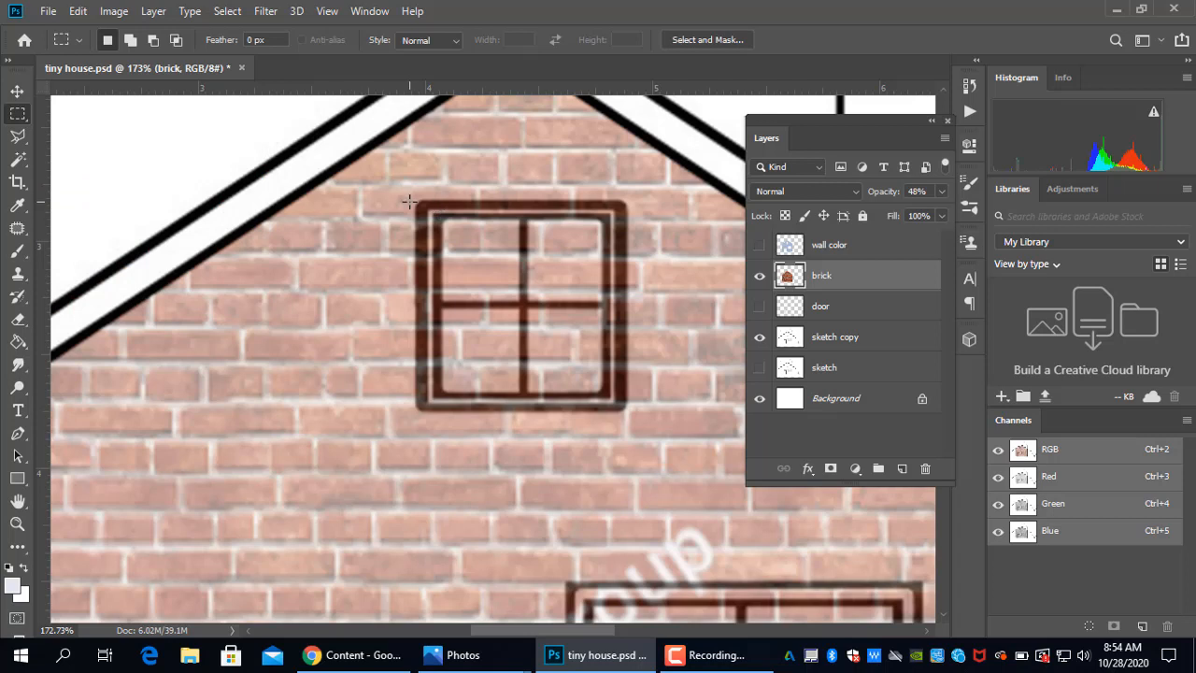
drag(414, 199, 627, 409)
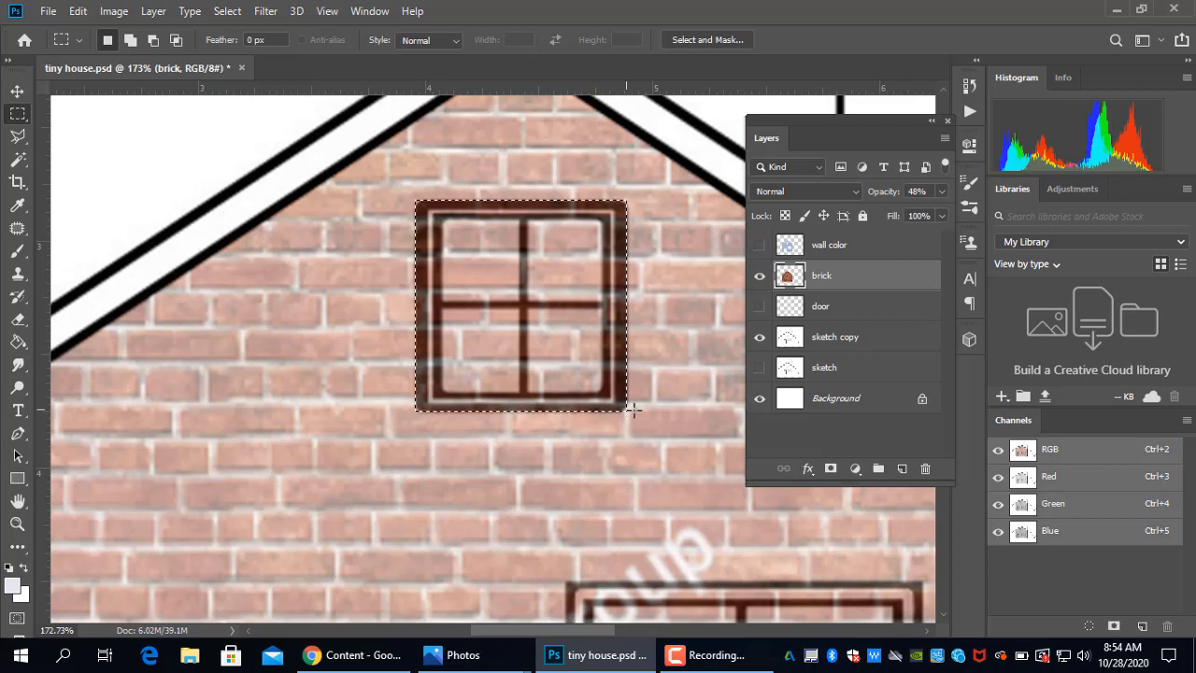
key(Delete)
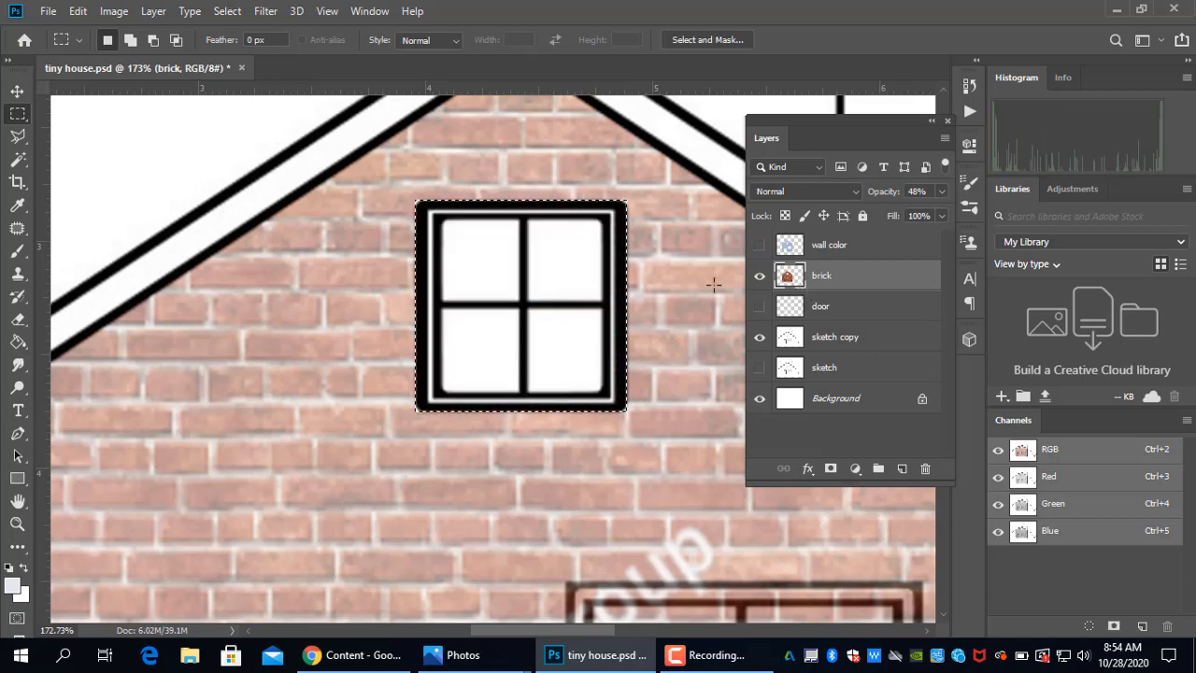
Select the door's outer frame down to the ground line with a rectangular marquee and delete the bricks covering it.
scroll(640, 294, down, 5)
scroll(485, 470, down, 8)
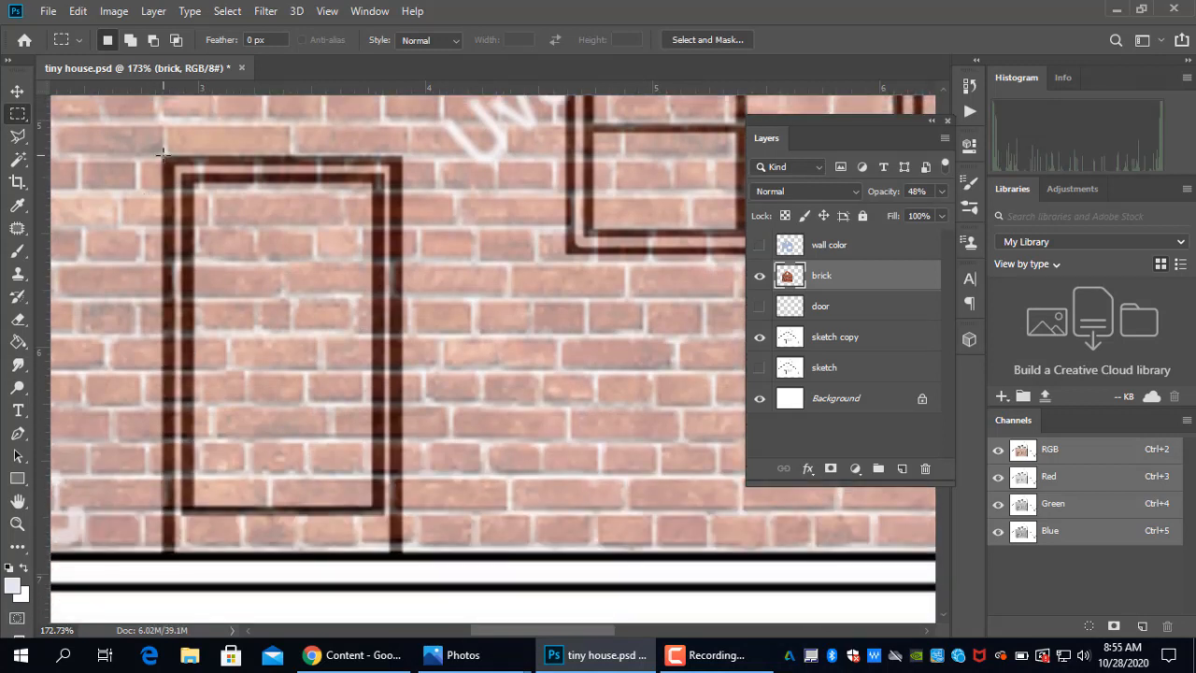
mouse_move(162, 152)
mouse_down()
mouse_move(378, 338)
mouse_move(401, 551)
mouse_up()
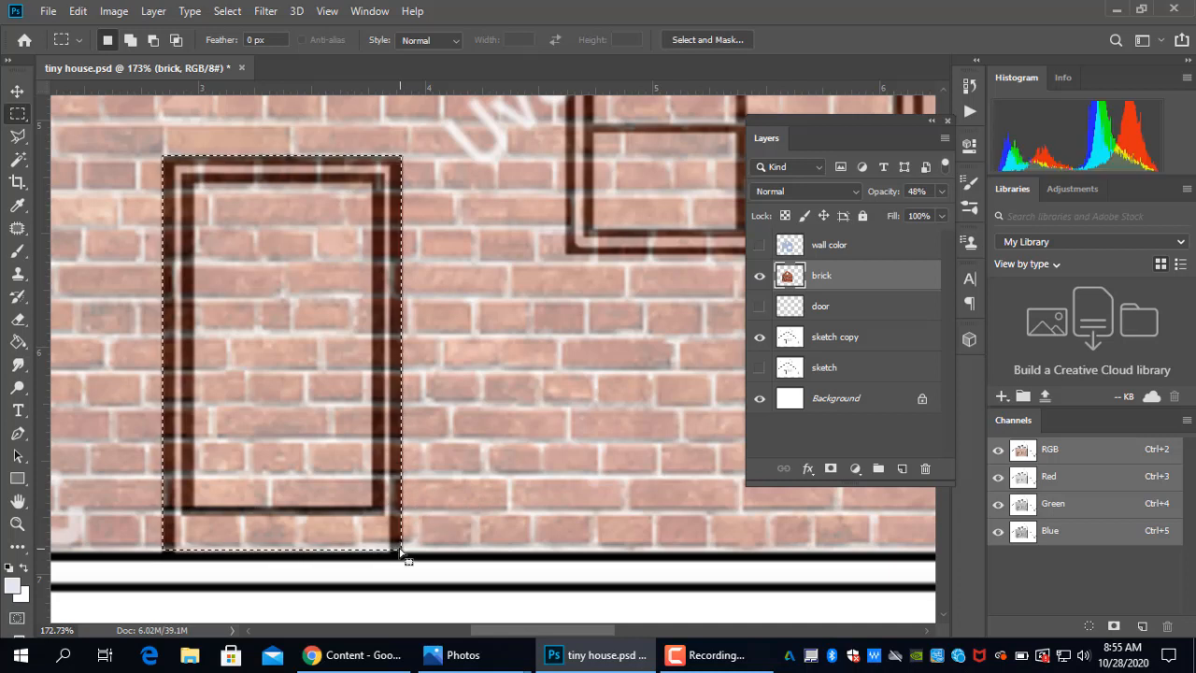
key(Delete)
Select the lower window's outer frame with a rectangular marquee and delete the bricks covering it.
scroll(593, 322, up, 1)
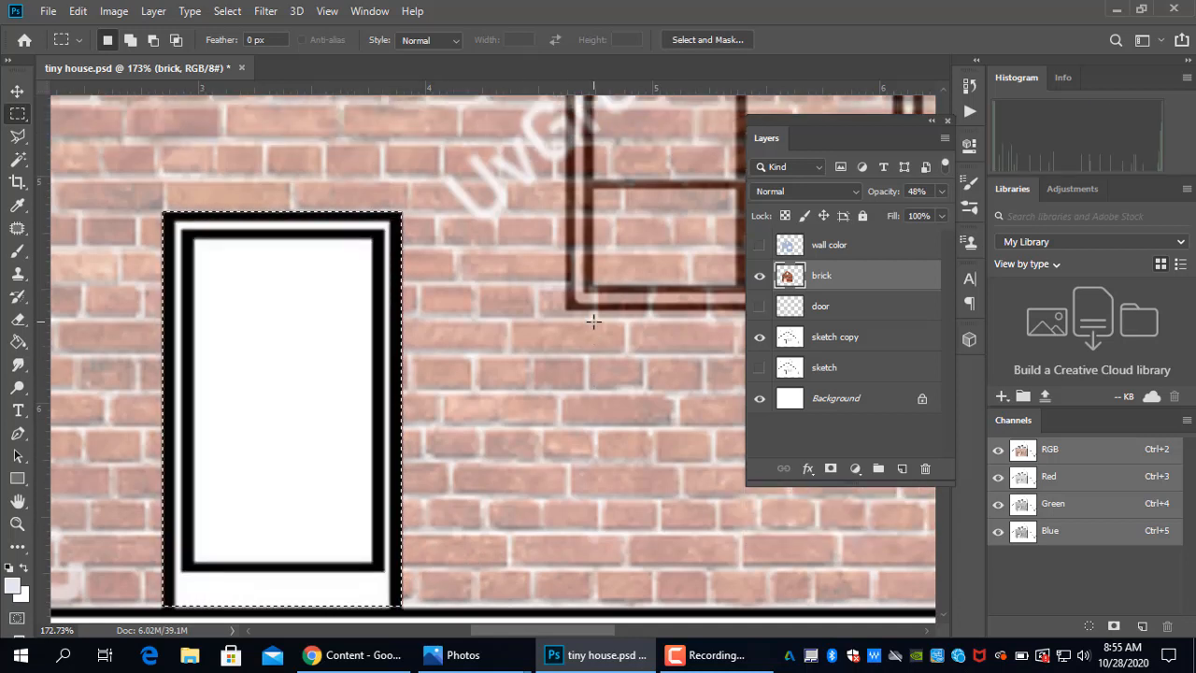
drag(562, 296, 200, 339)
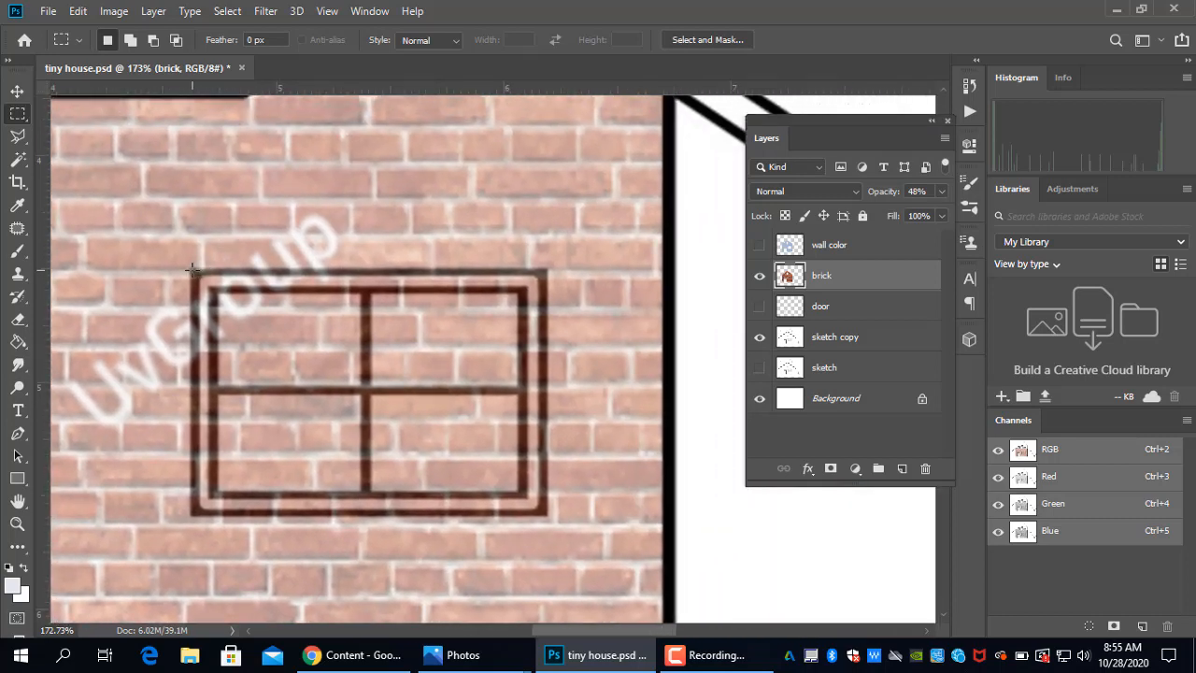
drag(191, 270, 541, 510)
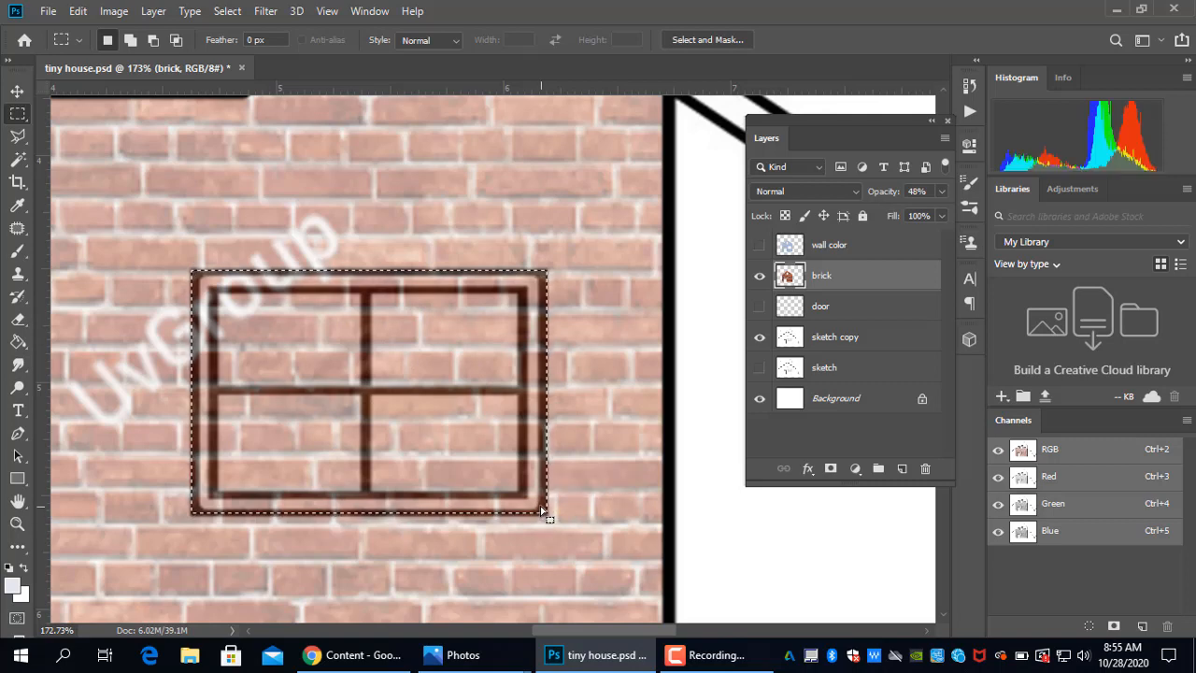
key(Delete)
scroll(484, 327, down, 3)
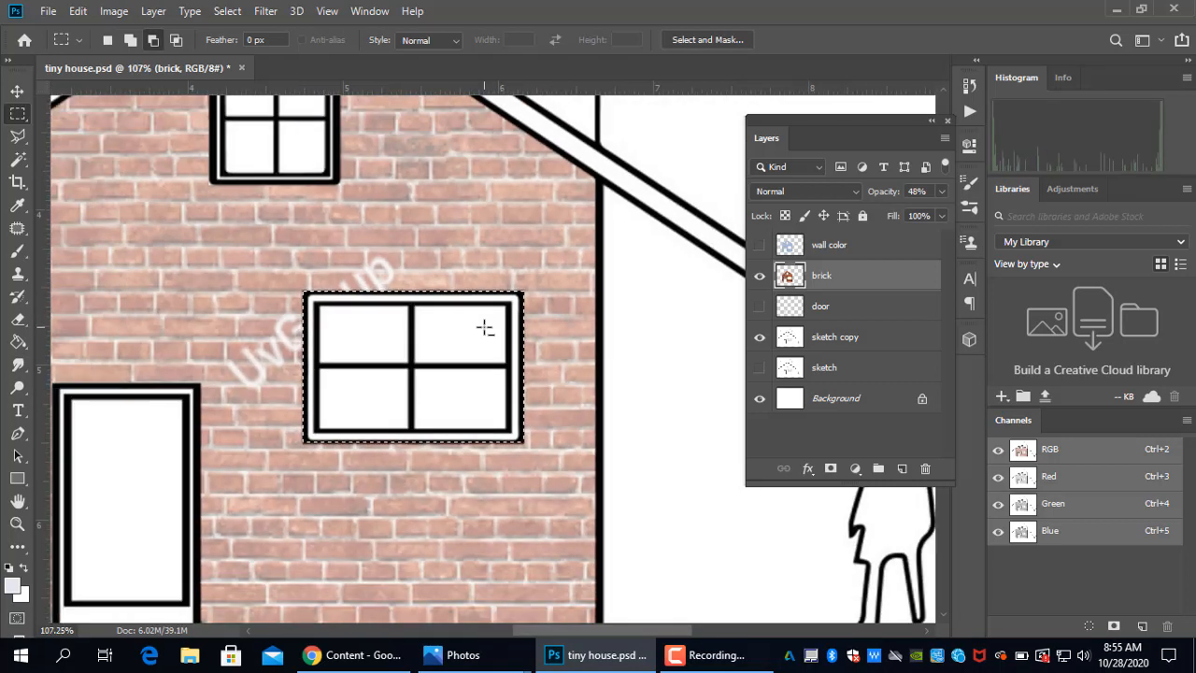
scroll(484, 326, down, 5)
Raise the brick layer's opacity to 100%.
click(17, 91)
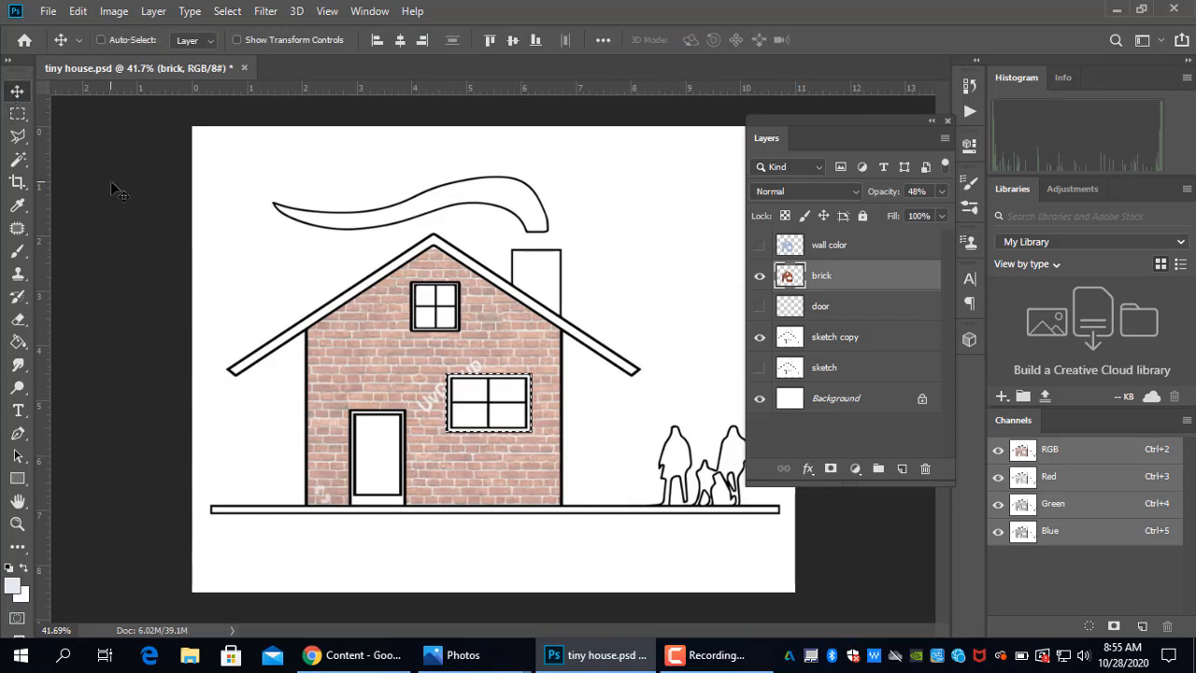
click(941, 190)
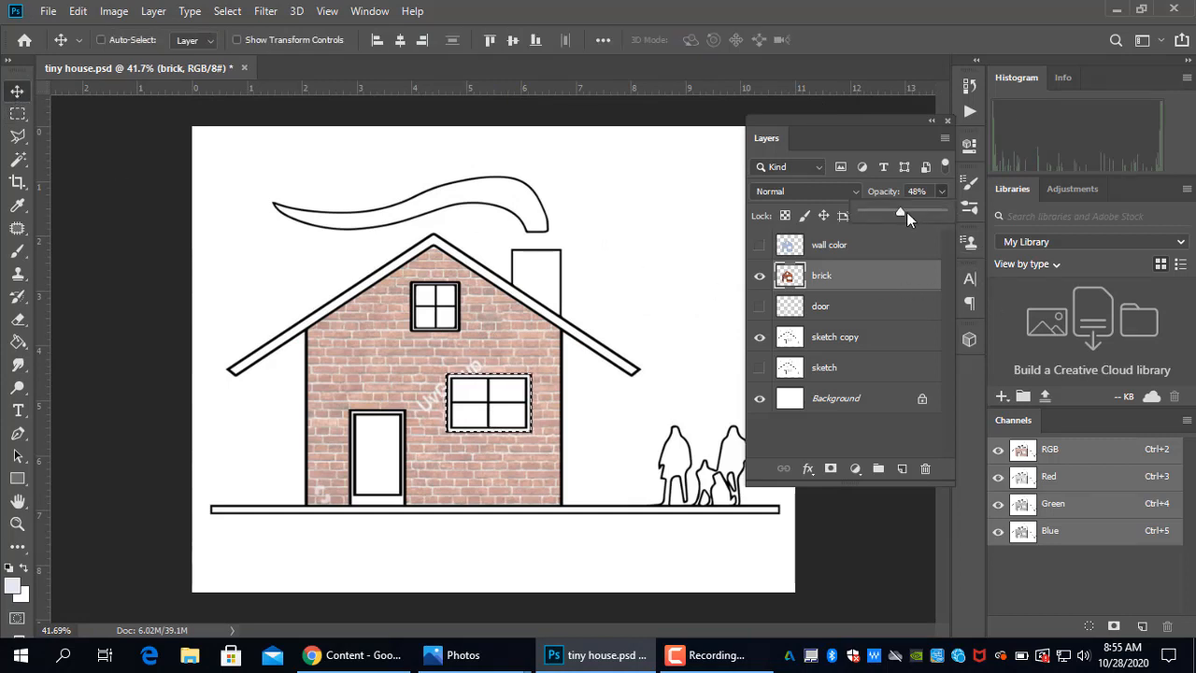
drag(931, 214, 956, 214)
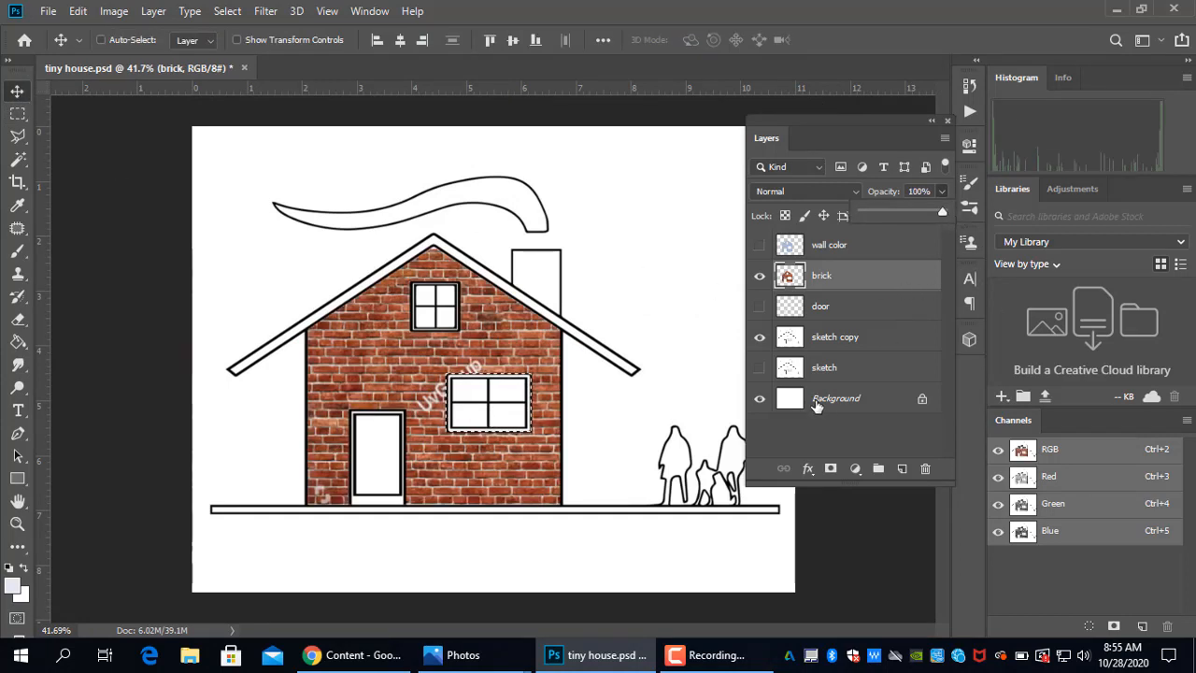
Show the door layer and deselect the lower window's selection.
click(759, 306)
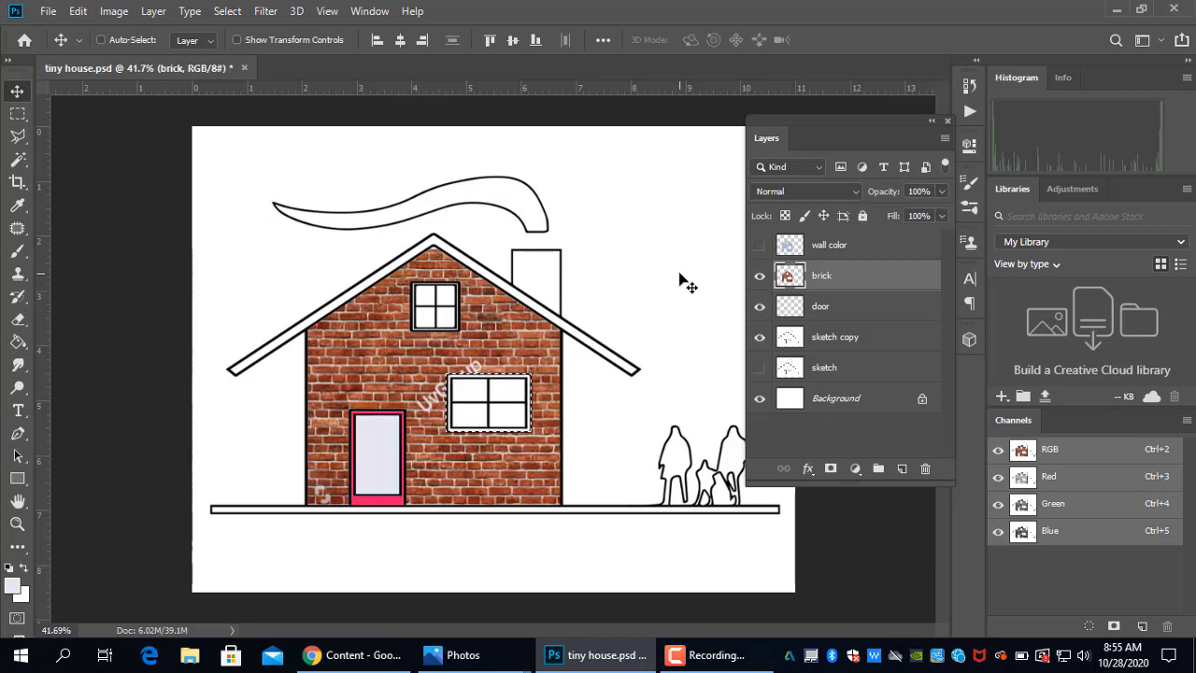
key(d)
key(ctrl)
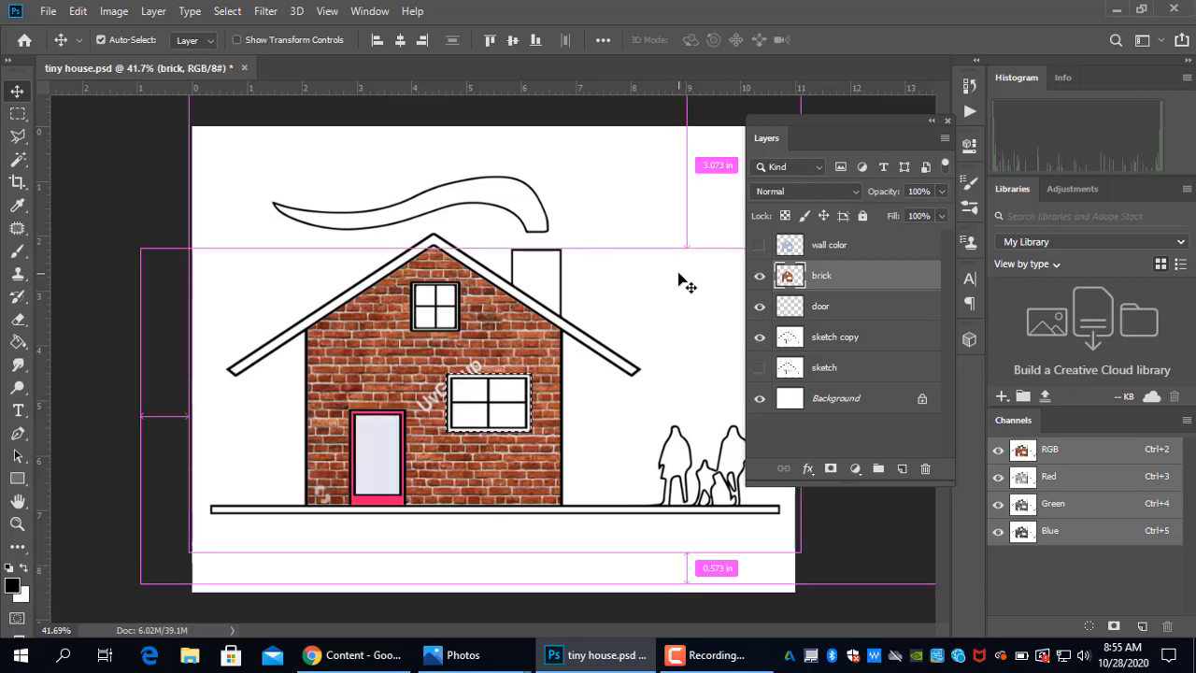
key(ctrl+d)
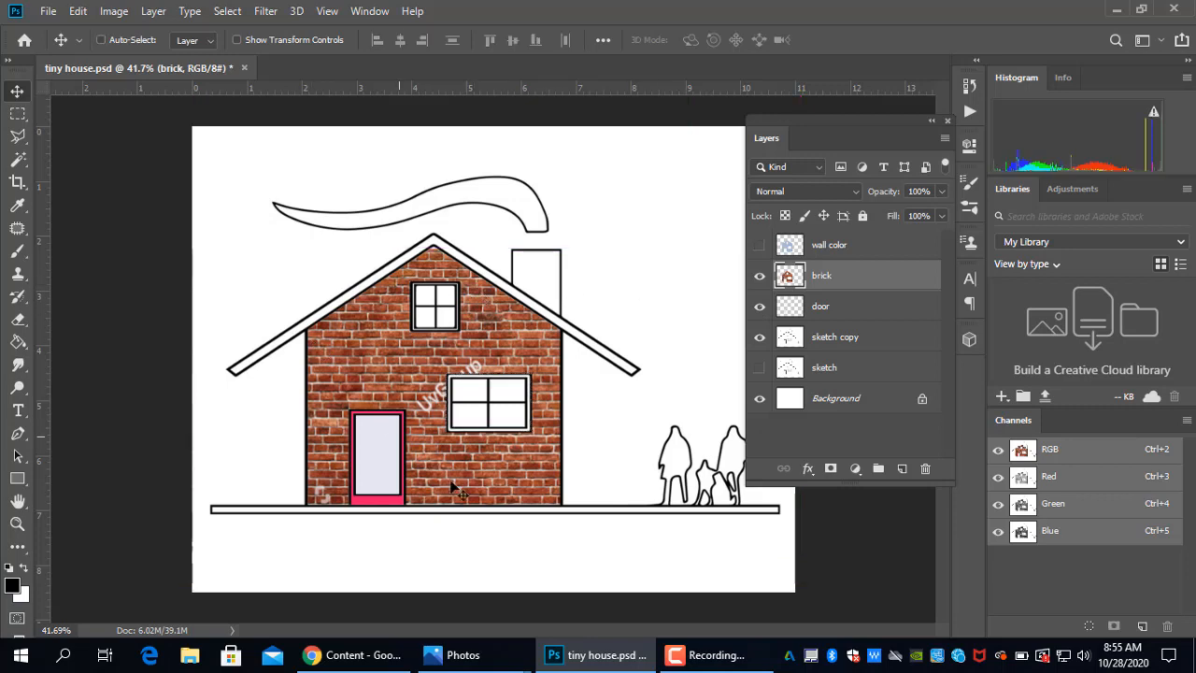
Examine the watermark lettering on the bricks around the lower window.
scroll(420, 385, up, 8)
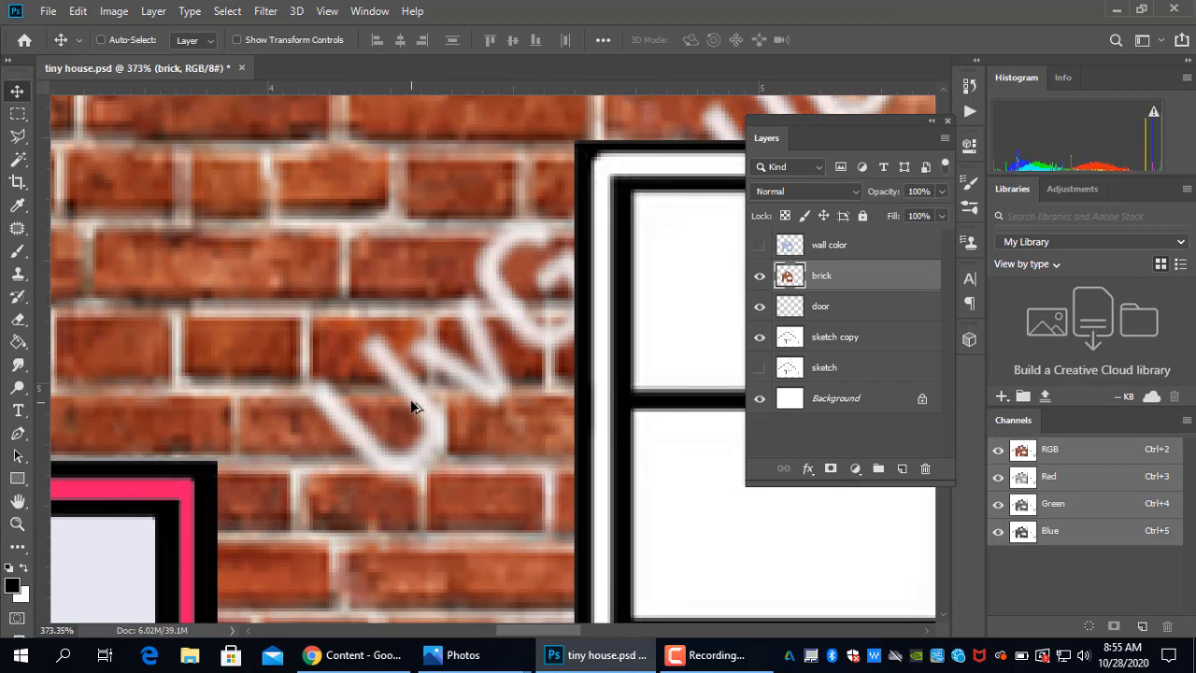
scroll(410, 399, down, 2)
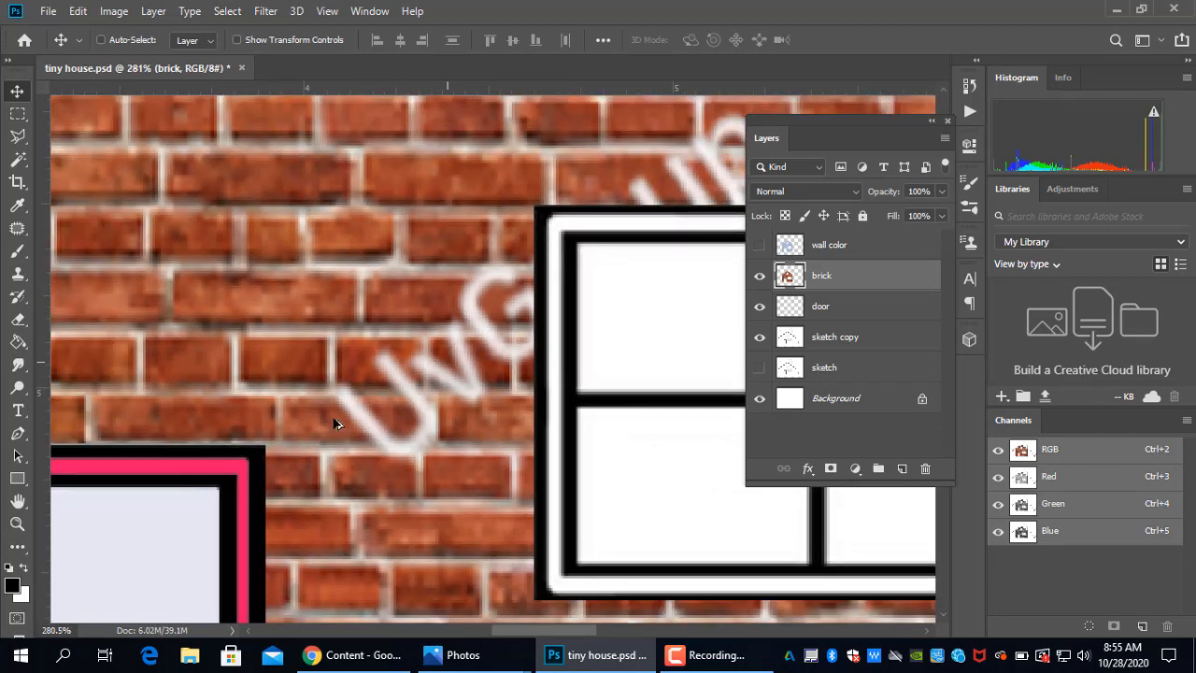
scroll(338, 402, down, 5)
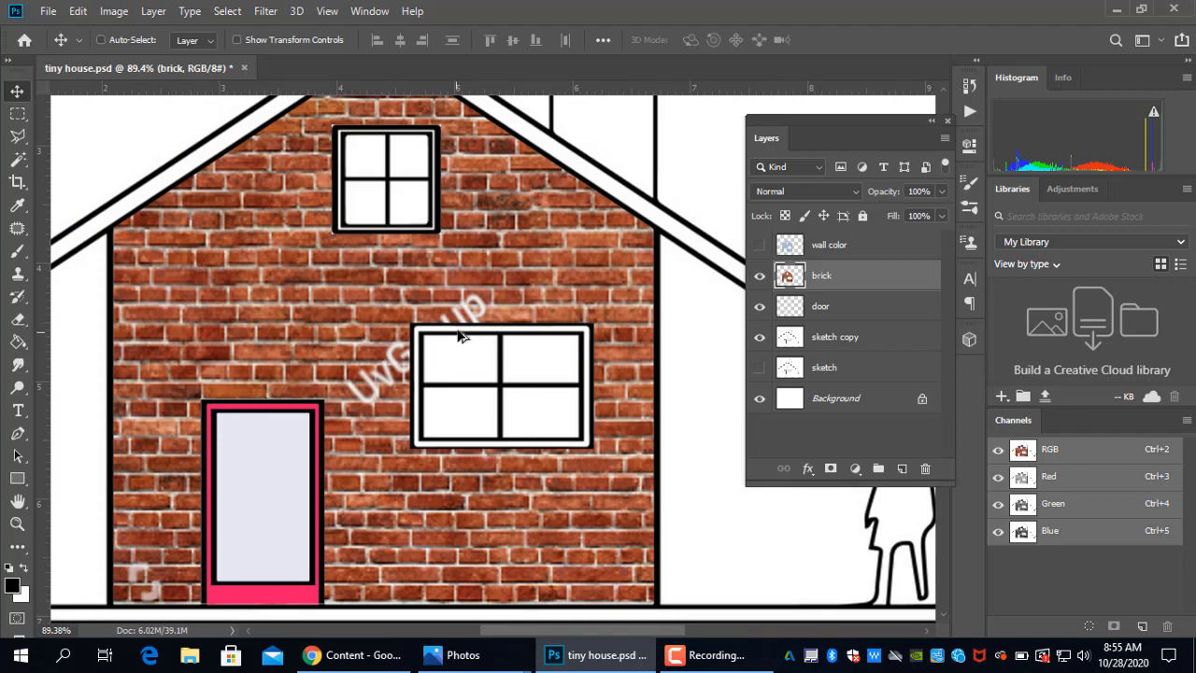
scroll(460, 310, up, 3)
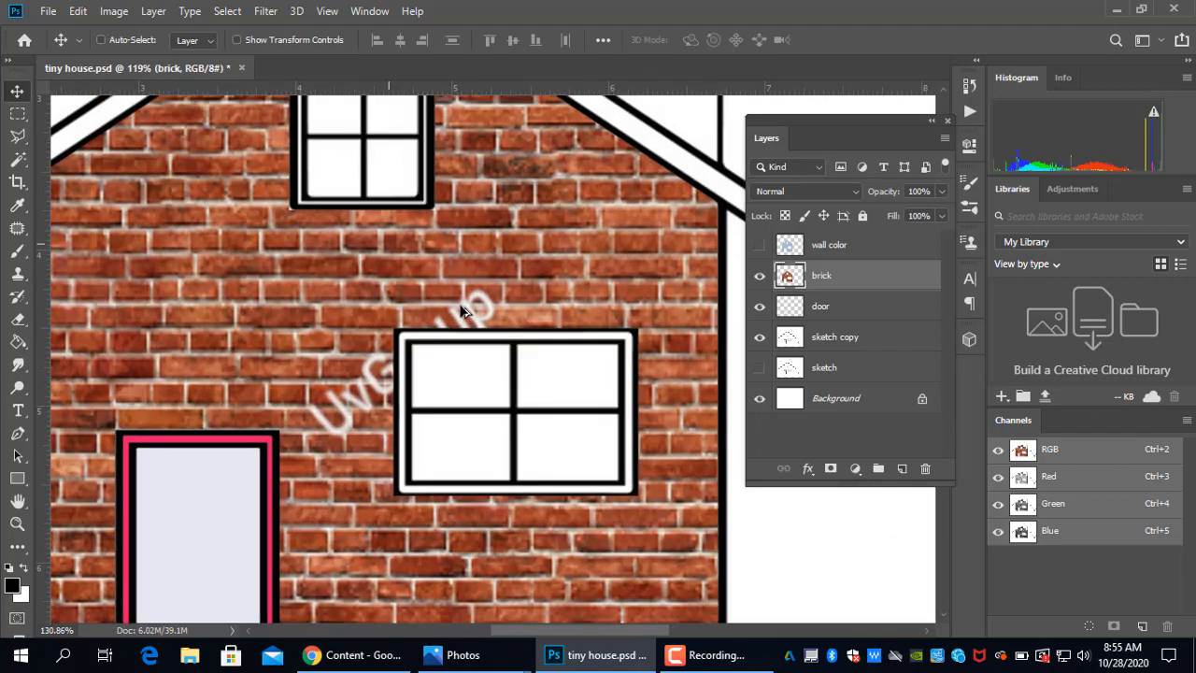
scroll(467, 319, up, 1)
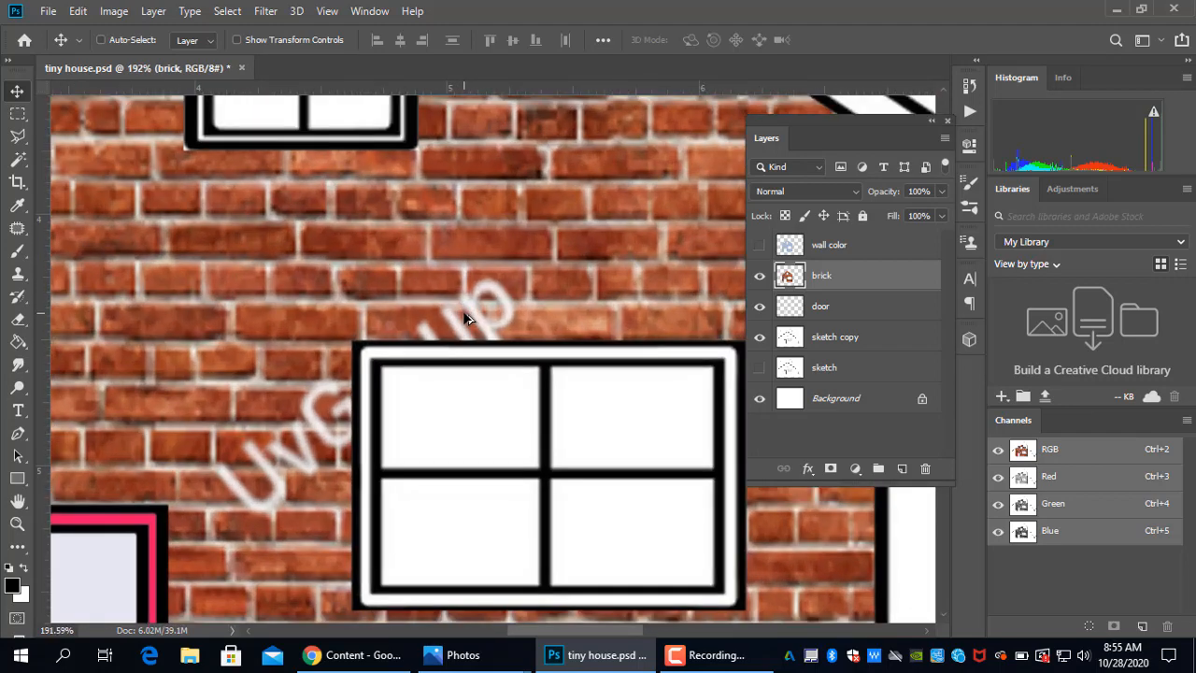
scroll(467, 319, up, 3)
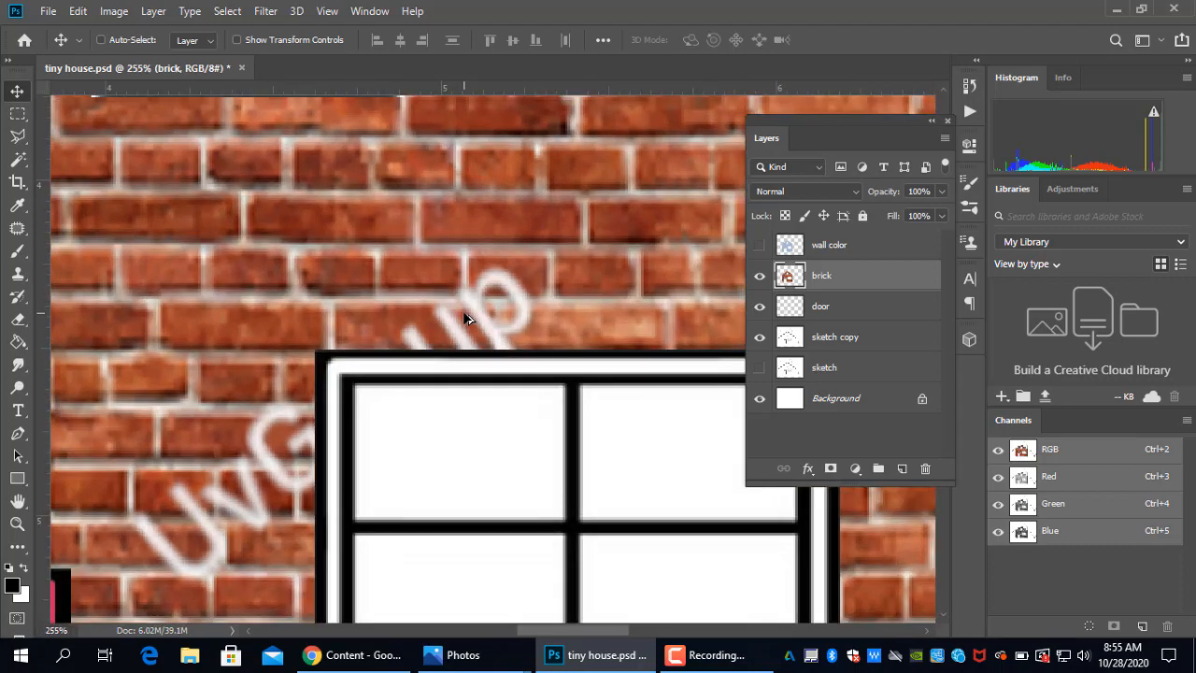
scroll(467, 318, up, 4)
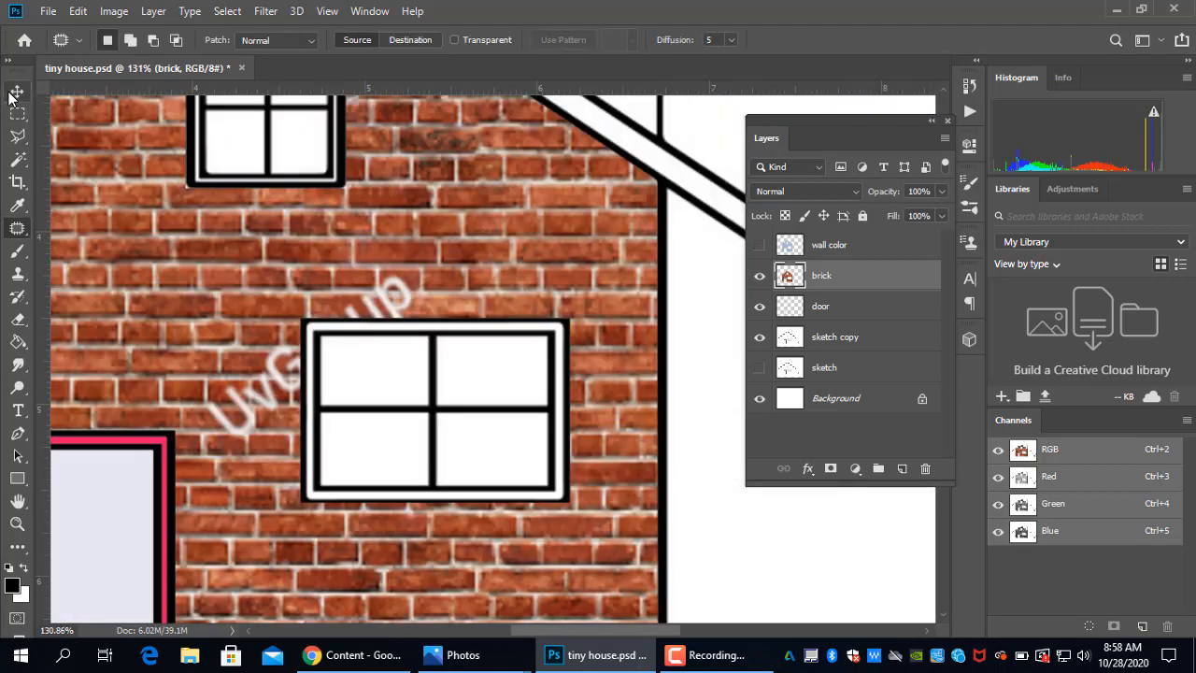
click(16, 91)
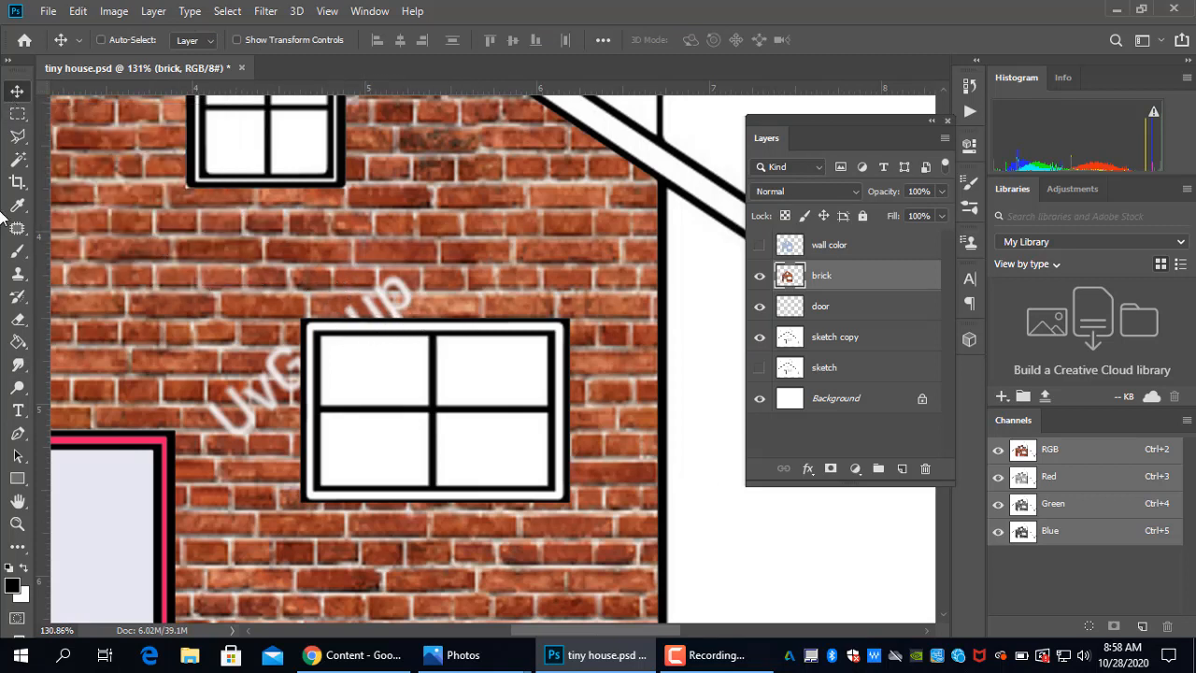
Choose the Clone Stamp tool and reduce its brush size to 18 px.
click(17, 273)
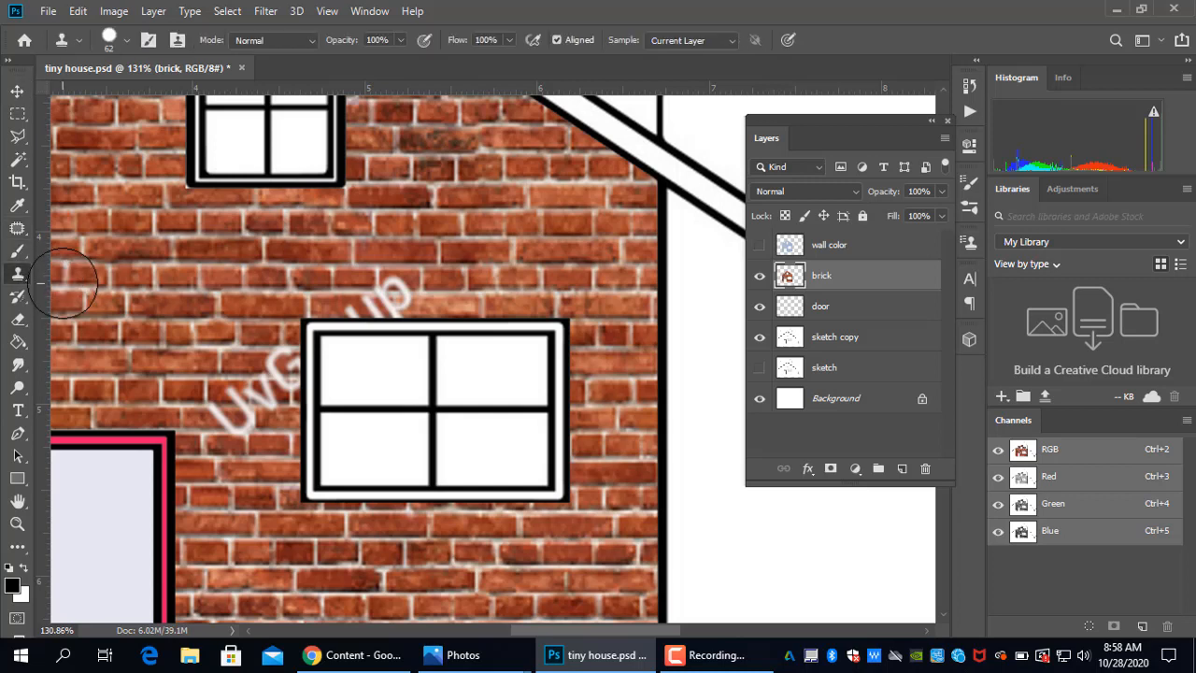
right_click(19, 278)
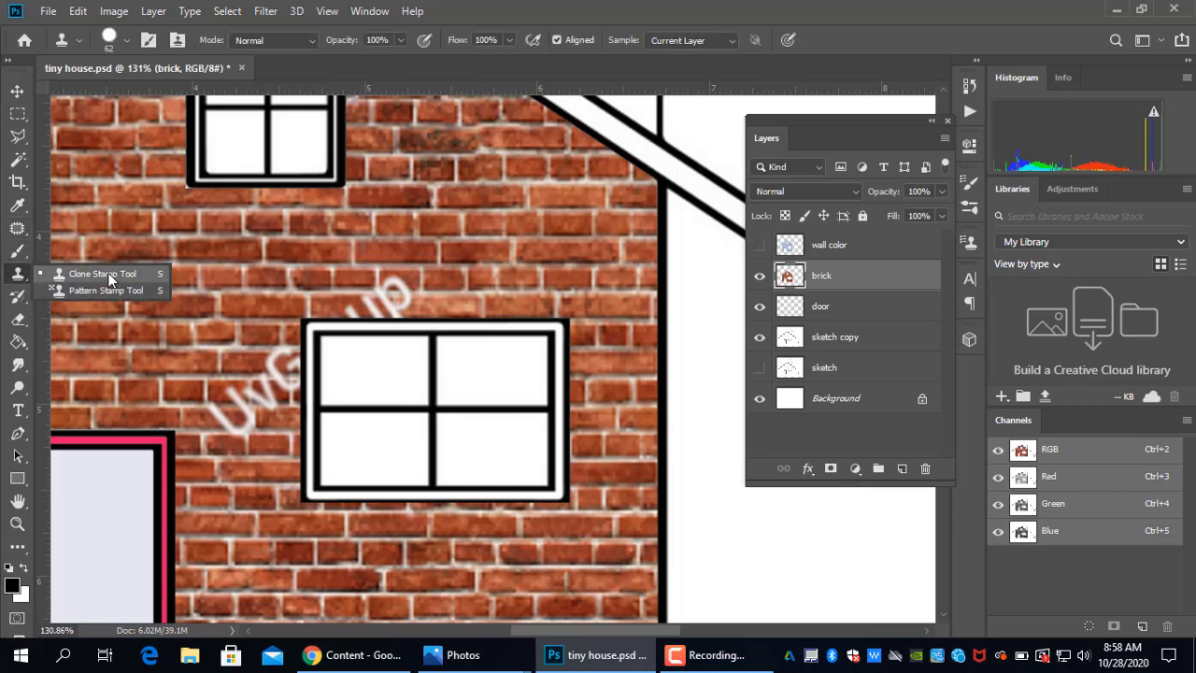
click(102, 273)
scroll(399, 301, up, 2)
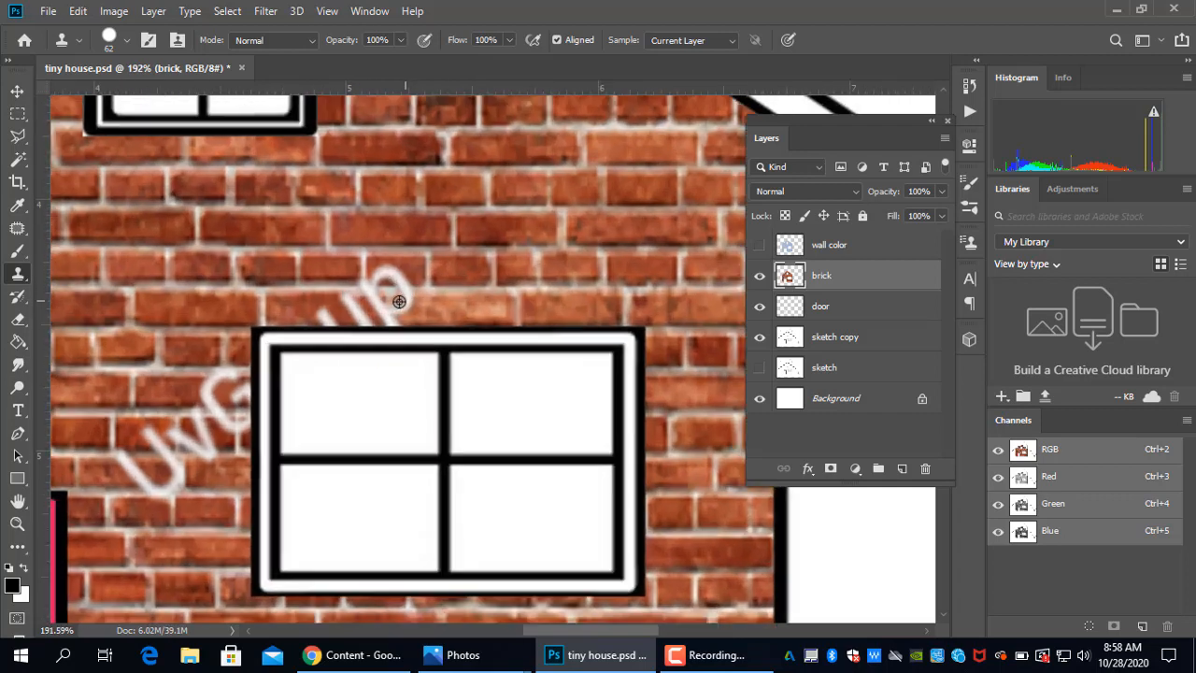
scroll(399, 301, up, 3)
mouse_move(439, 290)
mouse_down()
mouse_move(496, 278)
mouse_move(539, 230)
mouse_move(505, 216)
mouse_move(562, 224)
mouse_move(520, 182)
mouse_move(564, 241)
mouse_up()
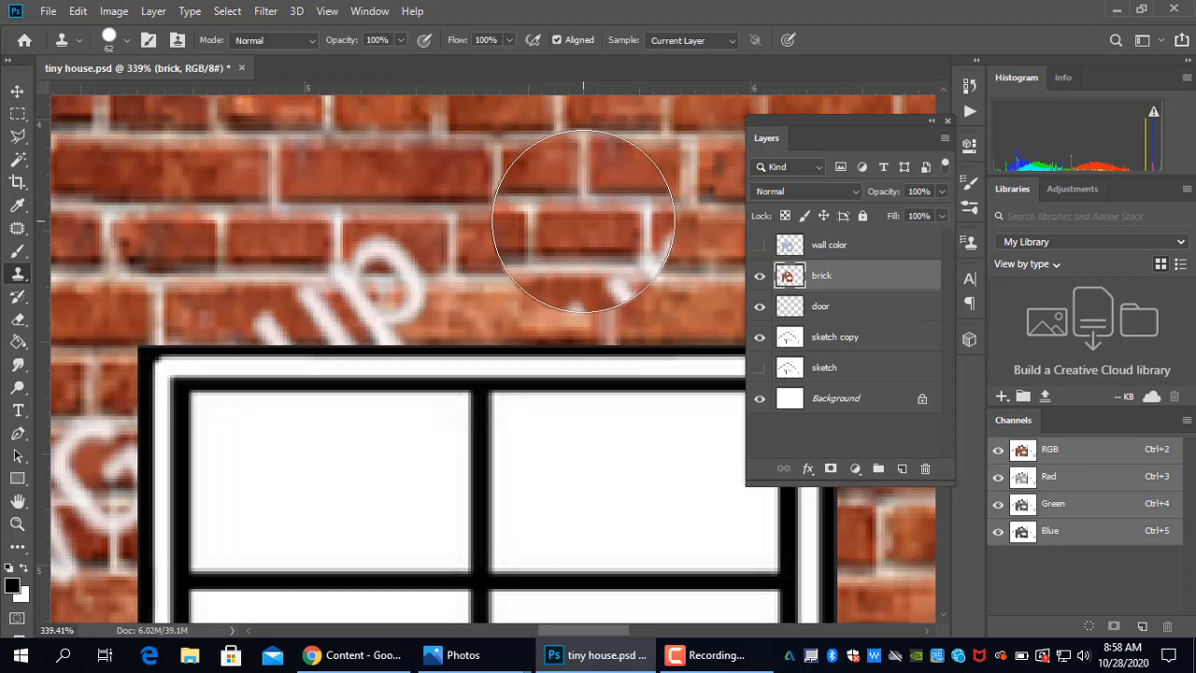
right_click(570, 208)
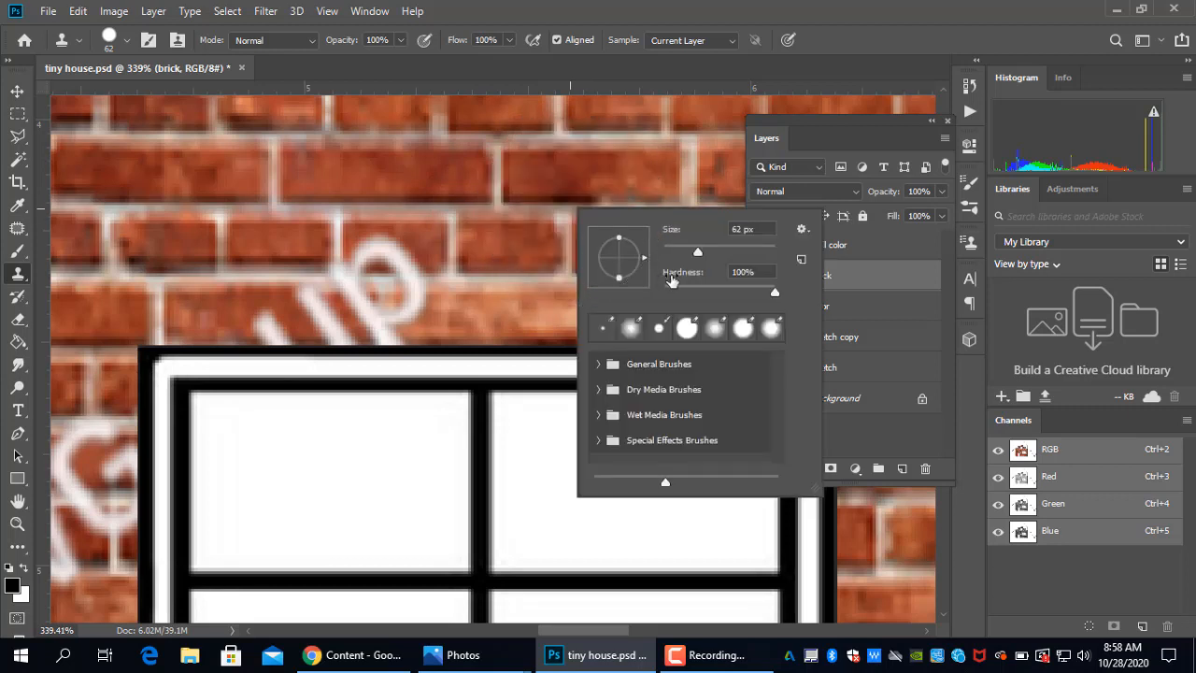
drag(682, 245, 673, 250)
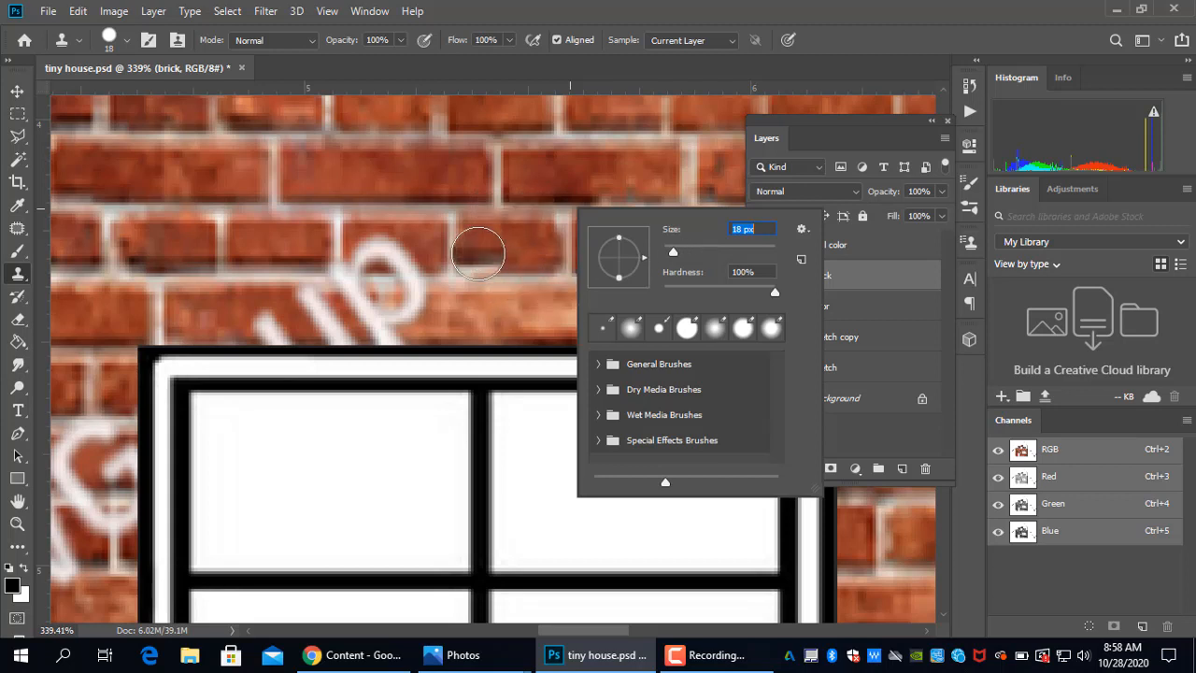
Try to clone nearby clean bricks and mortar lines over the watermark letters above the lower window.
alt+click(551, 277)
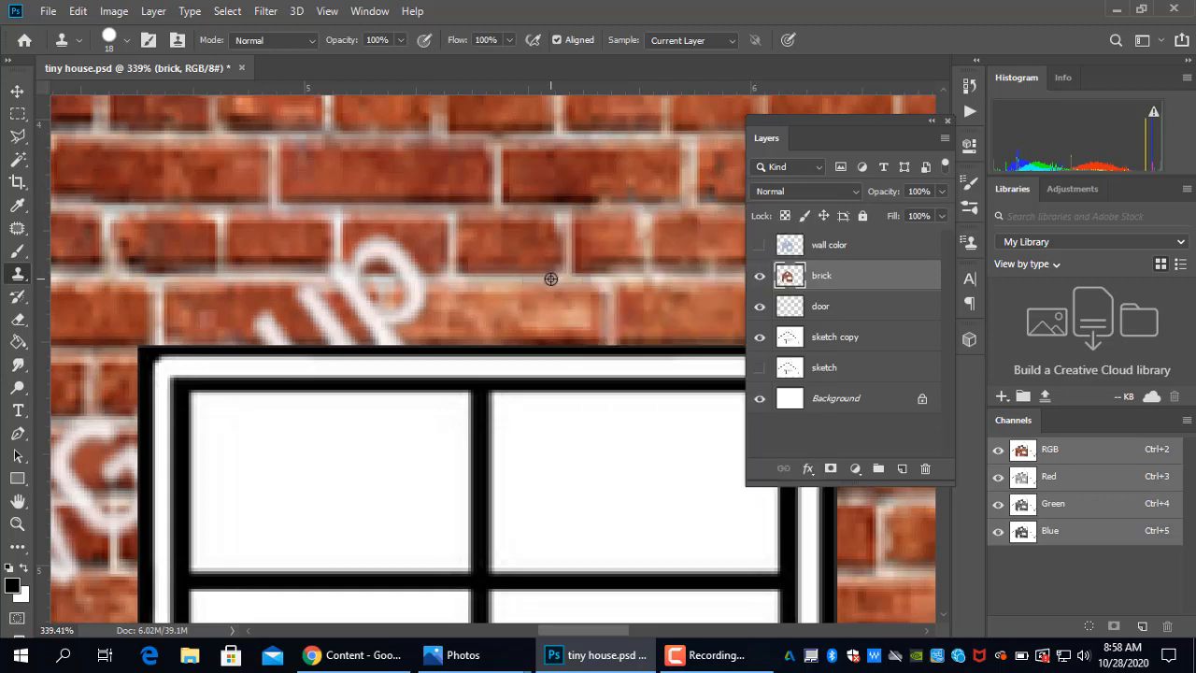
drag(415, 280, 352, 275)
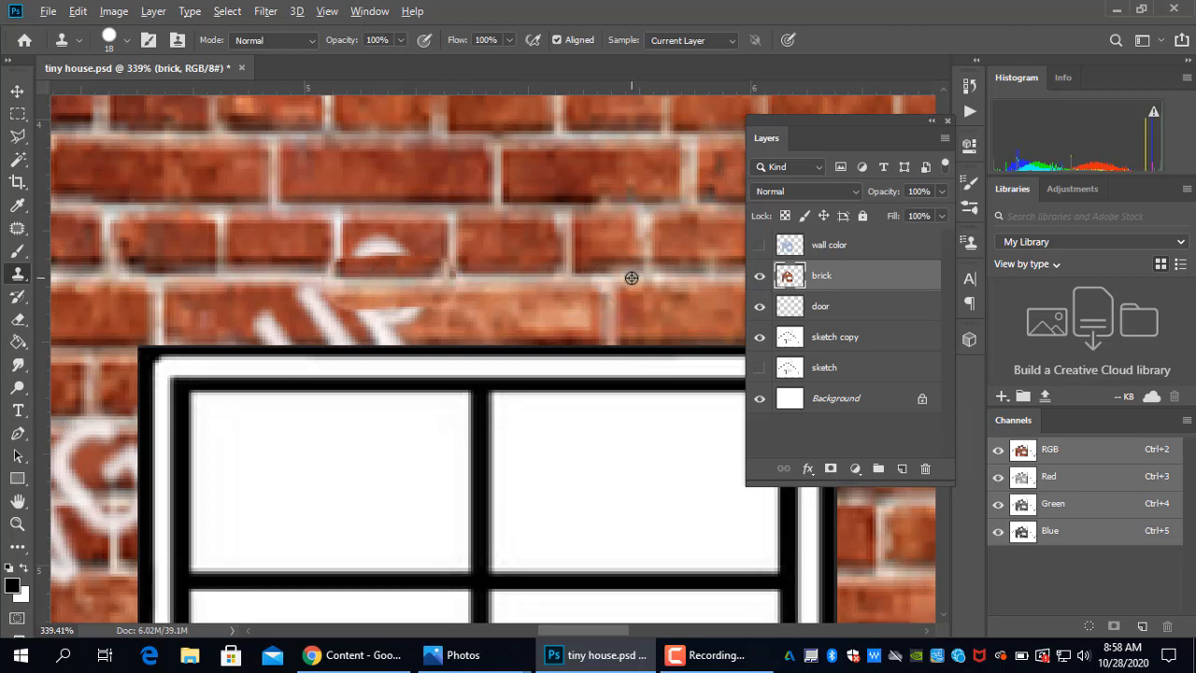
alt+click(632, 278)
alt+click(625, 277)
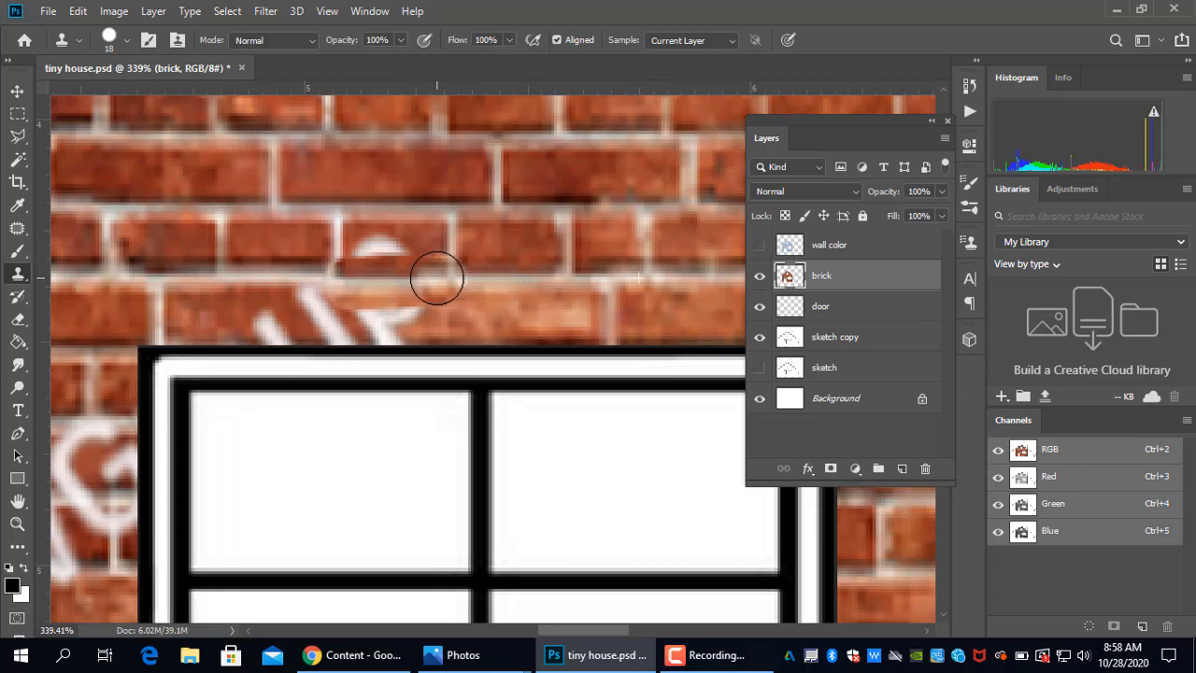
mouse_move(435, 277)
mouse_down()
mouse_move(347, 276)
mouse_move(340, 262)
mouse_move(414, 249)
mouse_move(325, 242)
mouse_move(438, 234)
mouse_move(459, 275)
mouse_up()
Outline the watermark letters above the lower window with the Patch tool, replace them with the clean bricks beside them, and deselect.
scroll(456, 277, down, 2)
scroll(456, 277, down, 2)
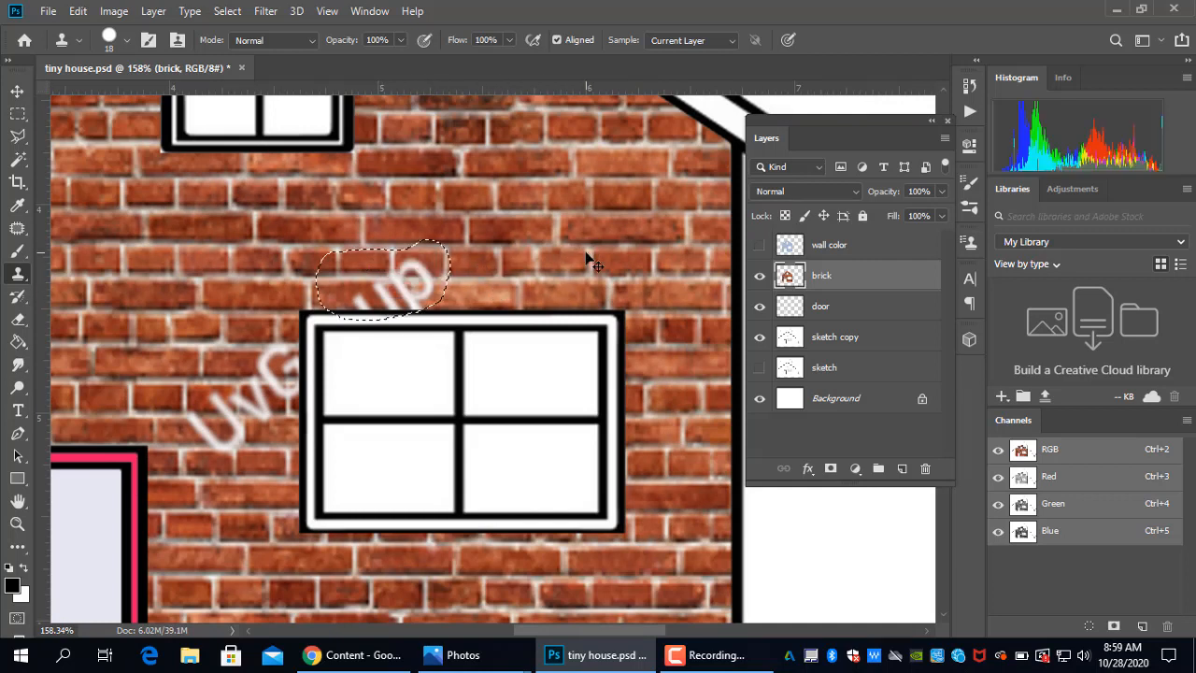
click(22, 231)
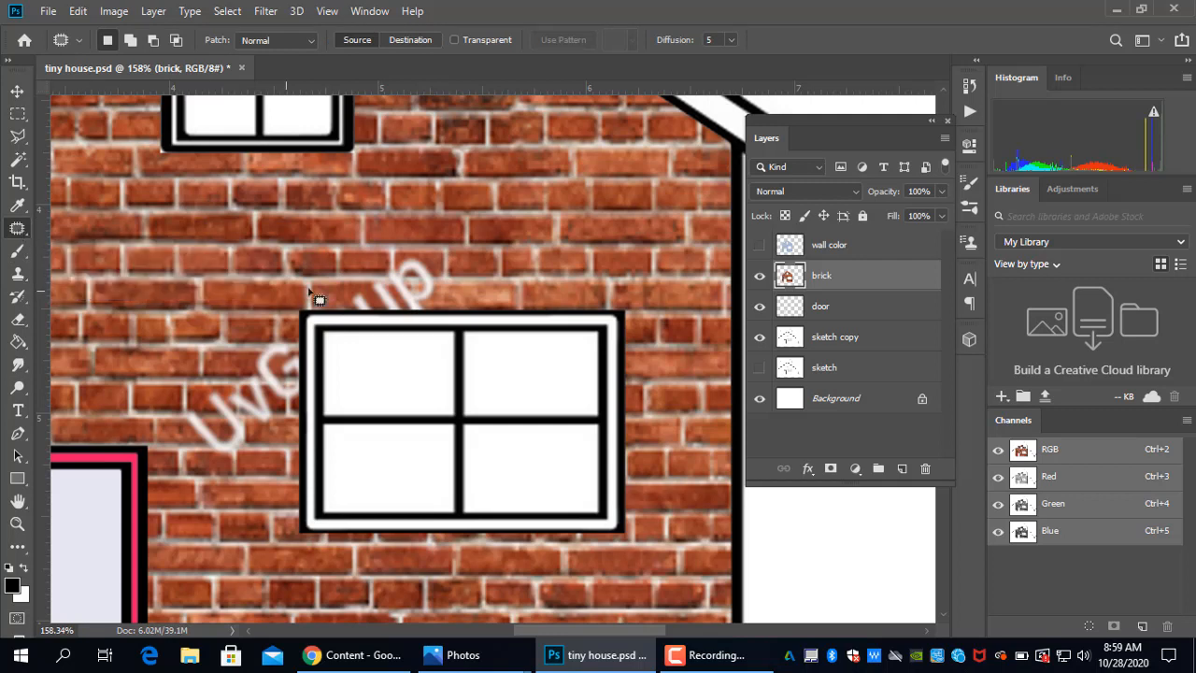
mouse_move(370, 253)
mouse_down()
mouse_move(347, 279)
mouse_move(401, 318)
mouse_move(456, 312)
mouse_move(443, 259)
mouse_move(384, 249)
mouse_move(378, 264)
mouse_up()
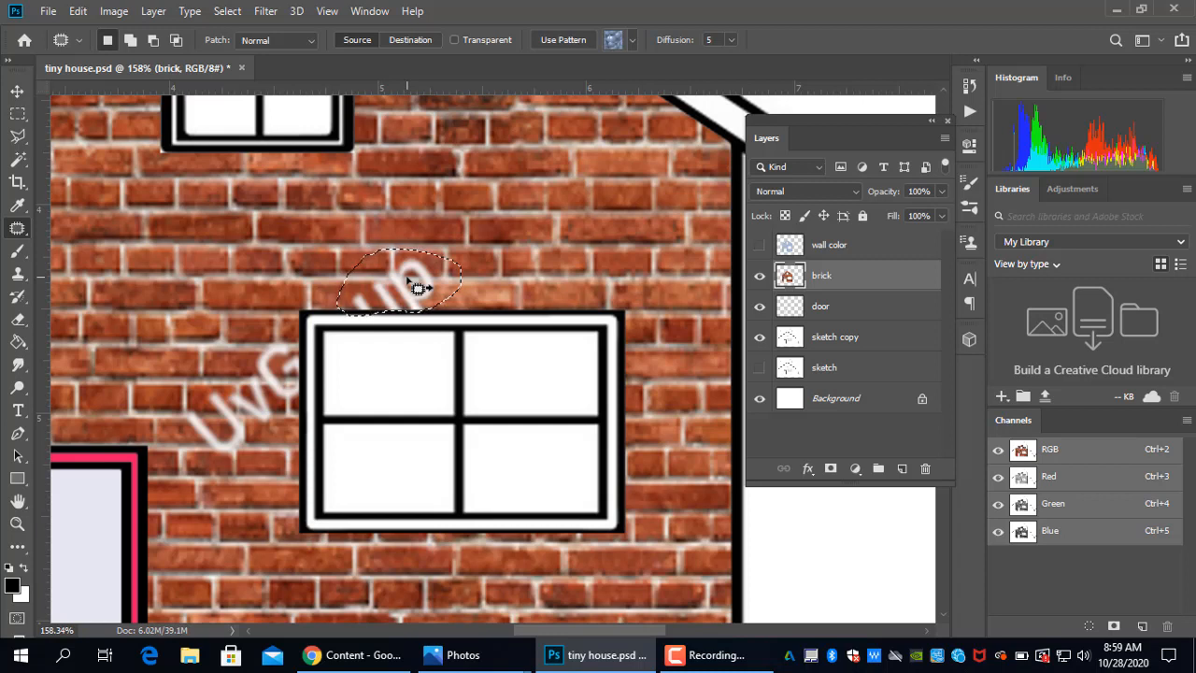
drag(418, 287, 531, 283)
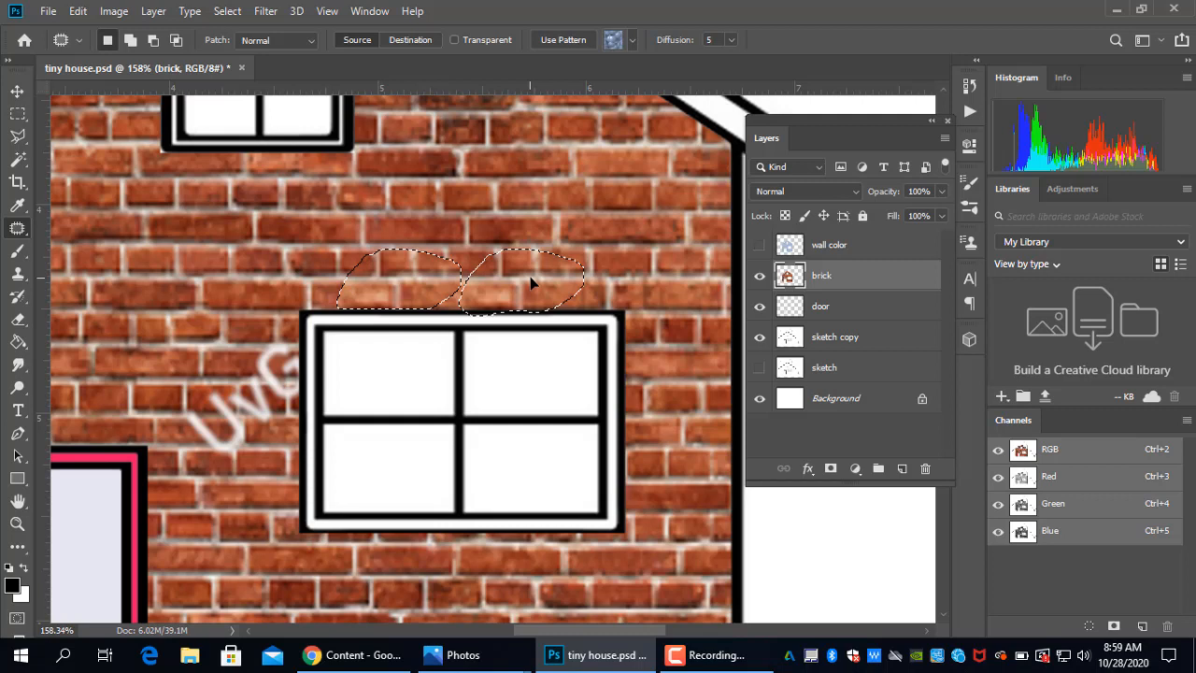
drag(530, 283, 532, 280)
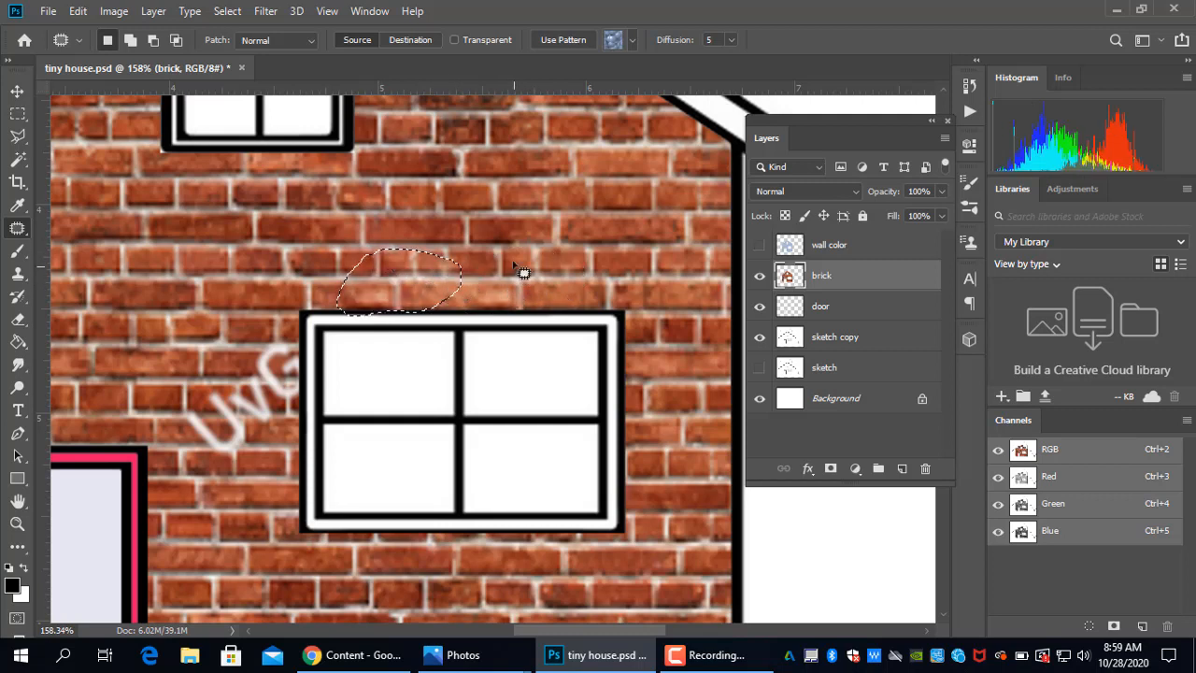
click(438, 291)
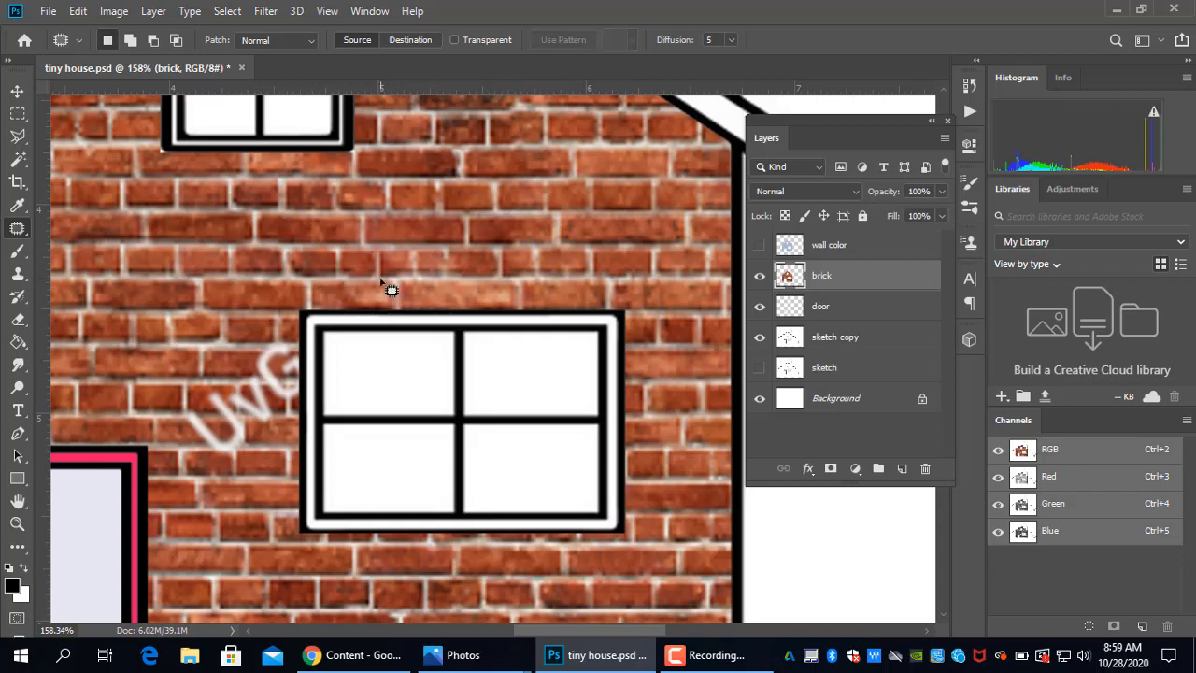
scroll(467, 321, down, 5)
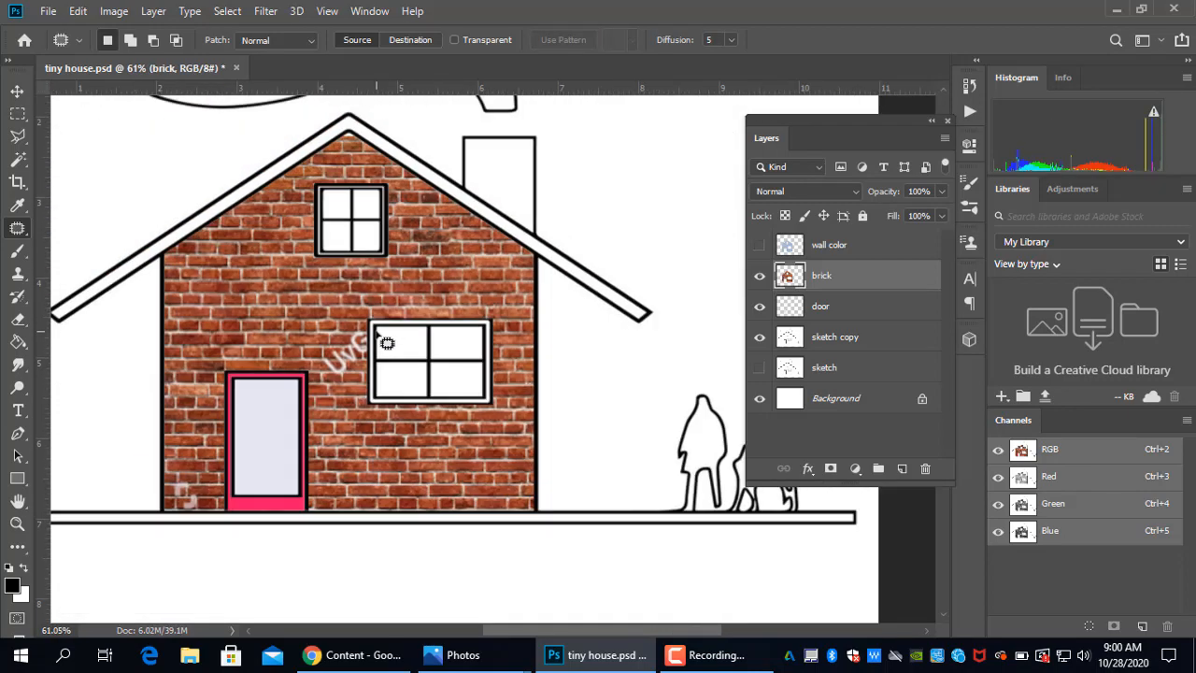
scroll(372, 347, up, 5)
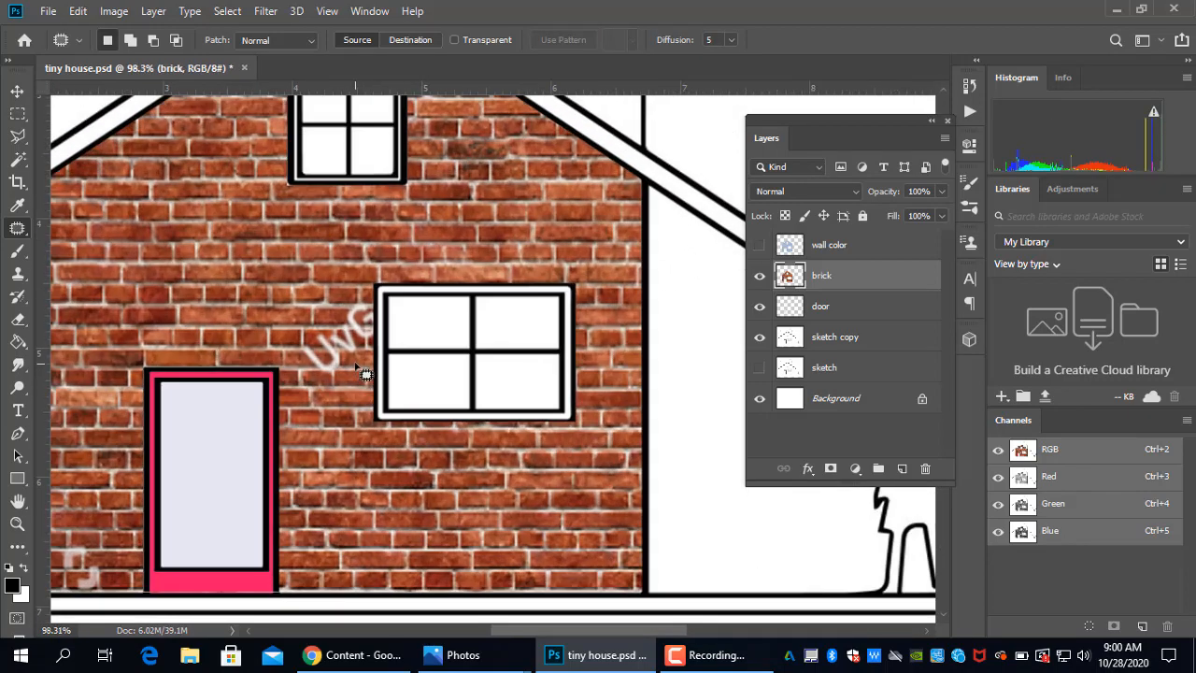
Patch the watermark letters between the door and the lower window with the clean bricks beside them, and deselect.
scroll(365, 300, up, 1)
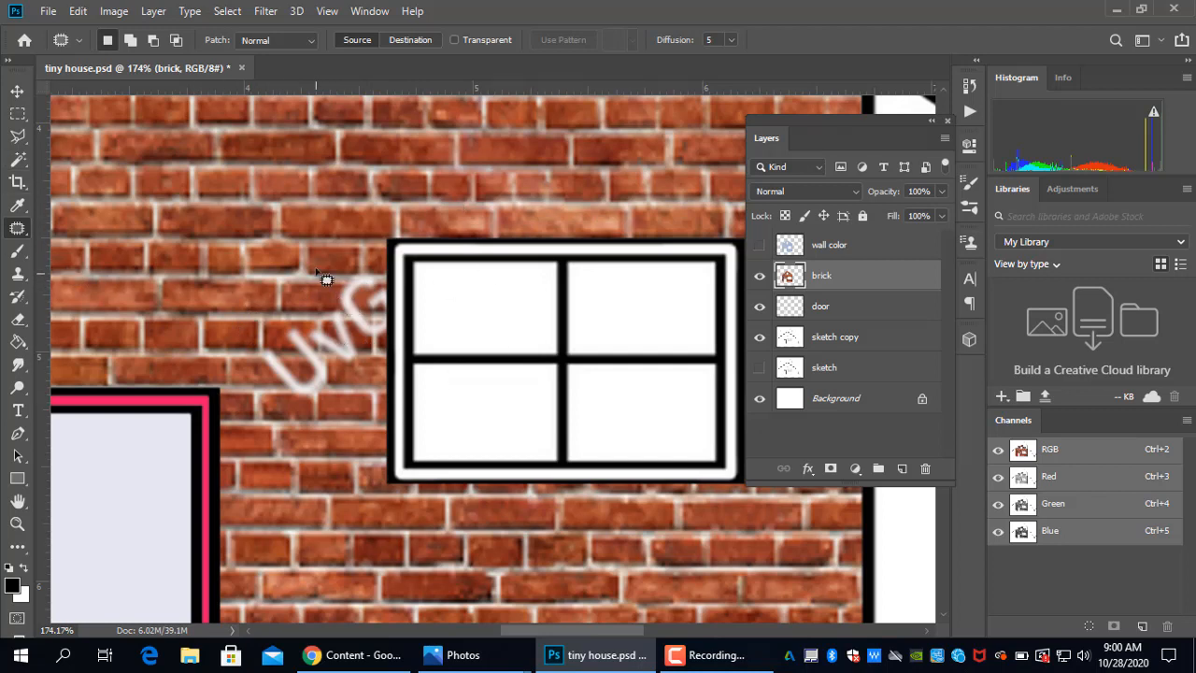
mouse_move(332, 266)
mouse_down()
mouse_move(270, 315)
mouse_move(249, 355)
mouse_move(256, 384)
mouse_move(294, 411)
mouse_move(350, 421)
mouse_move(383, 383)
mouse_move(394, 269)
mouse_move(346, 259)
mouse_move(324, 266)
mouse_move(321, 287)
mouse_move(183, 286)
mouse_up()
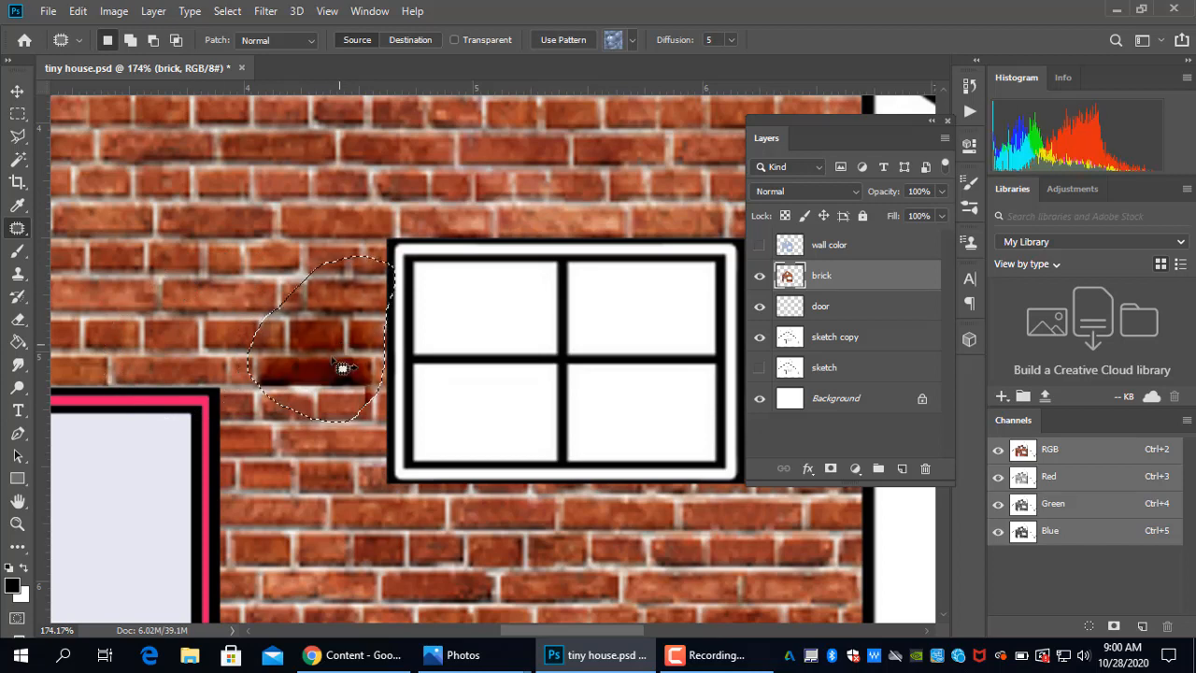
key(ctrl+d)
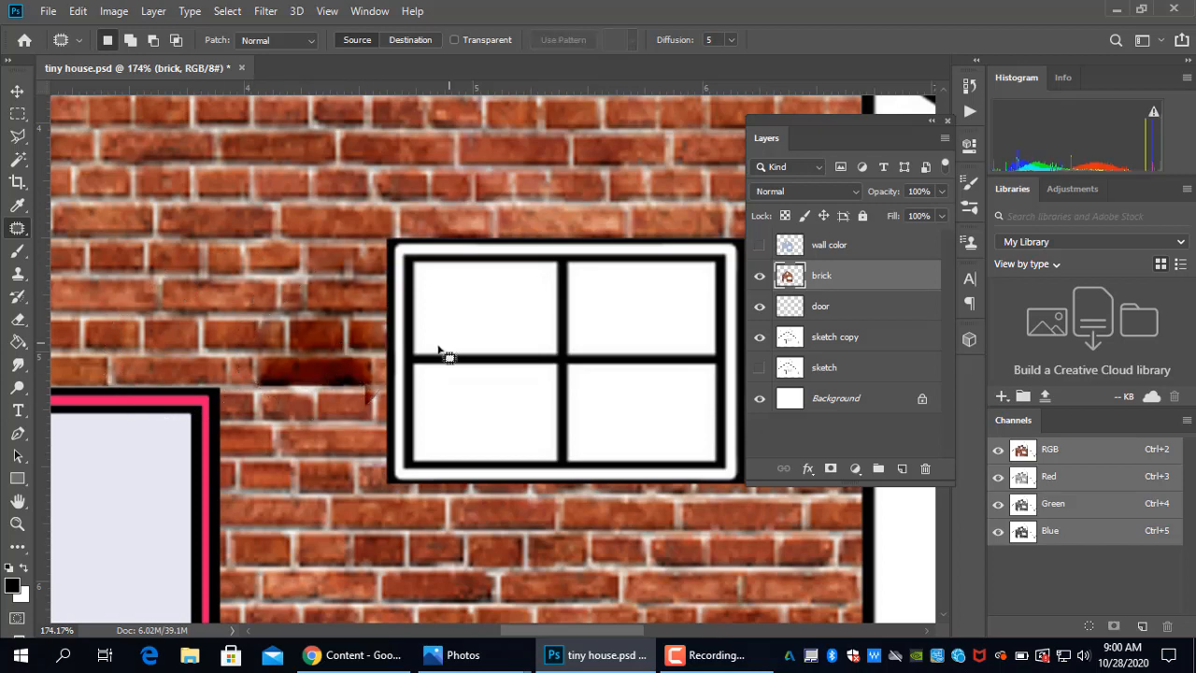
scroll(364, 355, down, 6)
scroll(344, 399, up, 2)
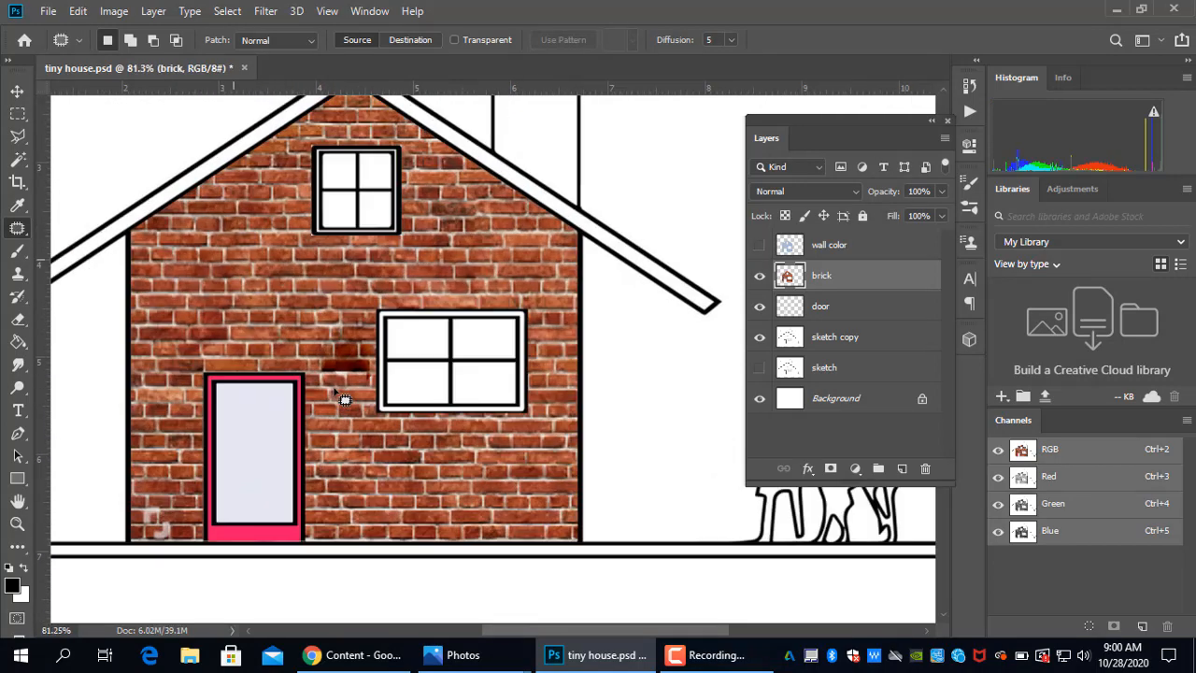
Patch the dark smudge beside the lower window with clean bricks, deselect, and inspect the repaired area.
scroll(344, 399, up, 5)
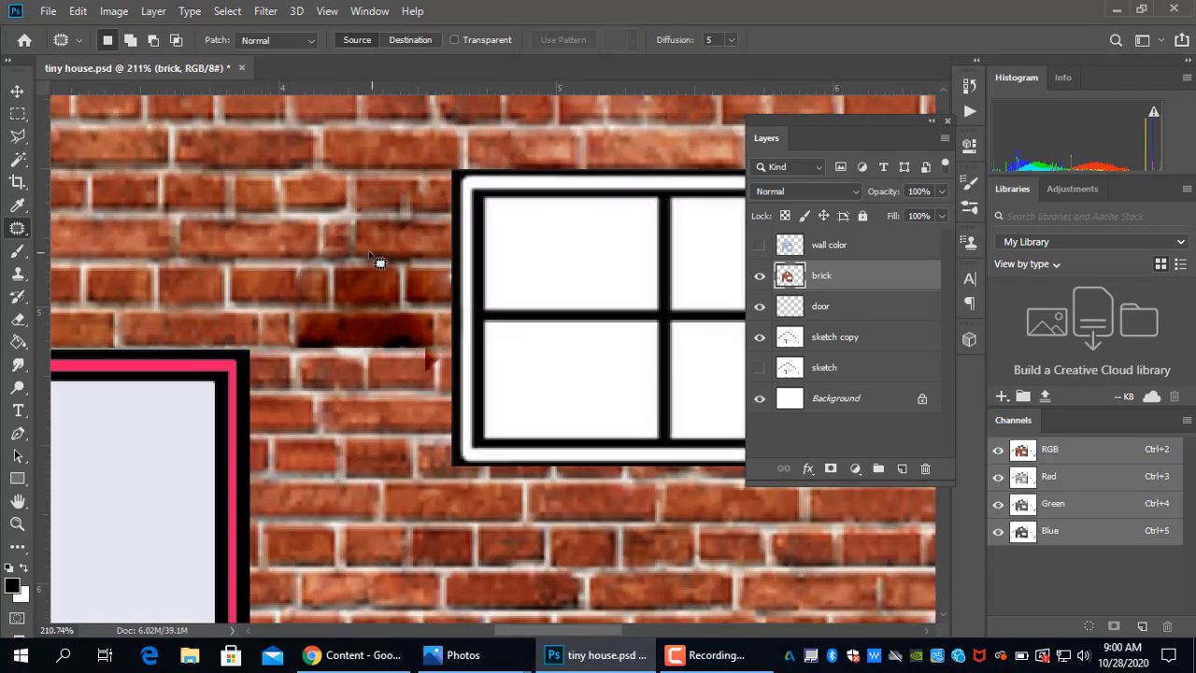
mouse_move(329, 205)
mouse_down()
mouse_move(284, 243)
mouse_move(267, 297)
mouse_move(297, 357)
mouse_move(400, 372)
mouse_move(441, 363)
mouse_move(467, 323)
mouse_move(459, 252)
mouse_move(322, 200)
mouse_up()
drag(378, 261, 350, 425)
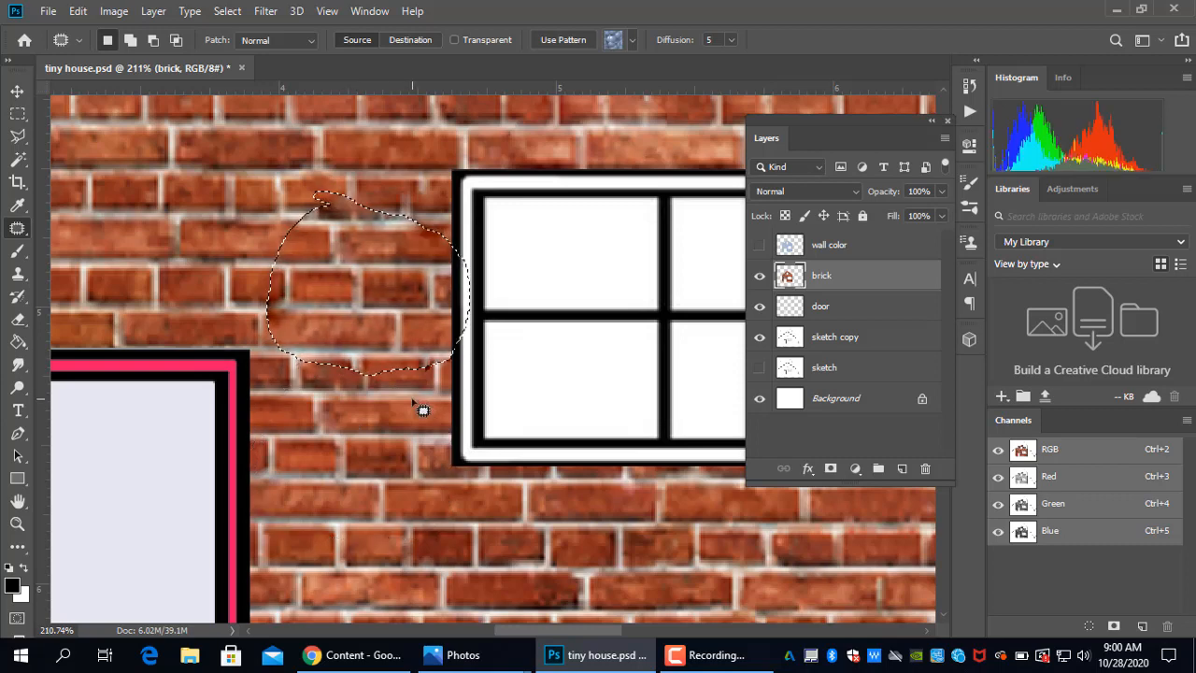
key(ctrl+d)
scroll(425, 364, down, 3)
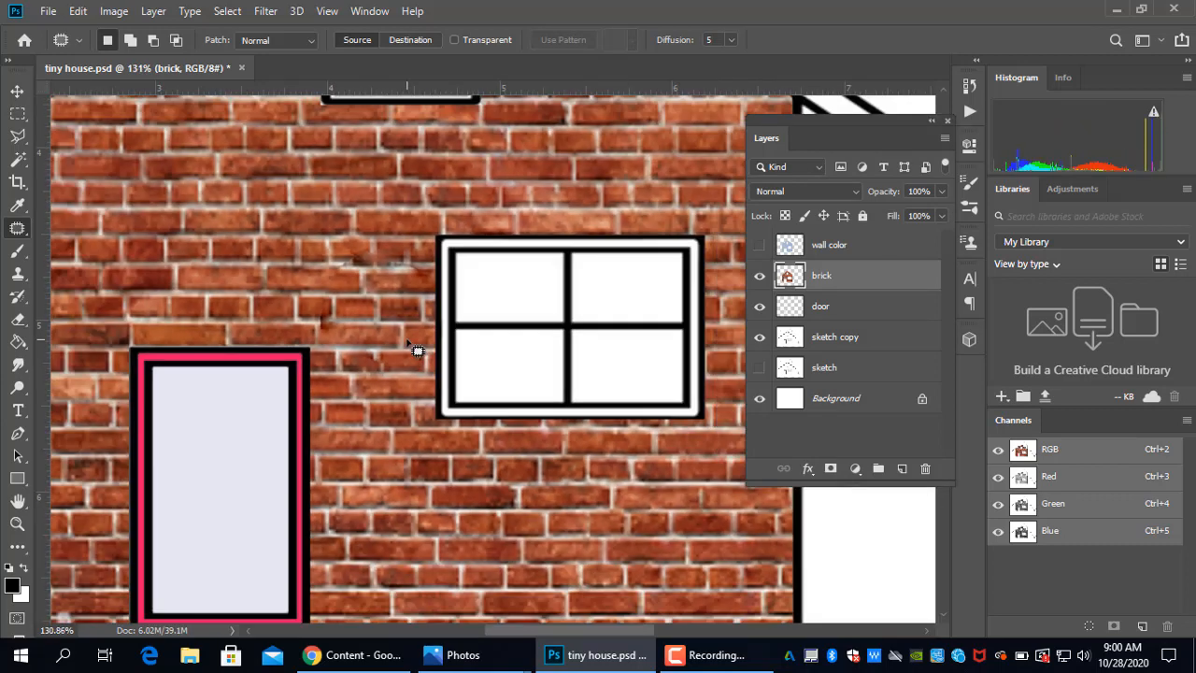
scroll(383, 303, up, 4)
scroll(374, 294, up, 4)
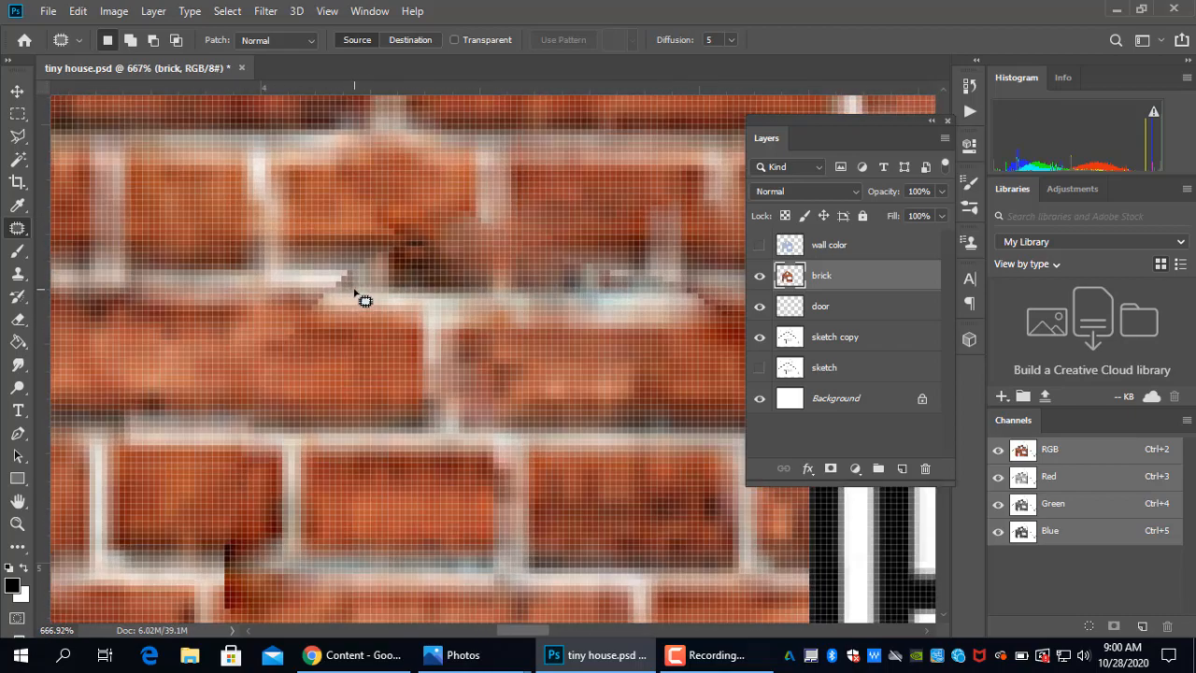
scroll(422, 325, down, 10)
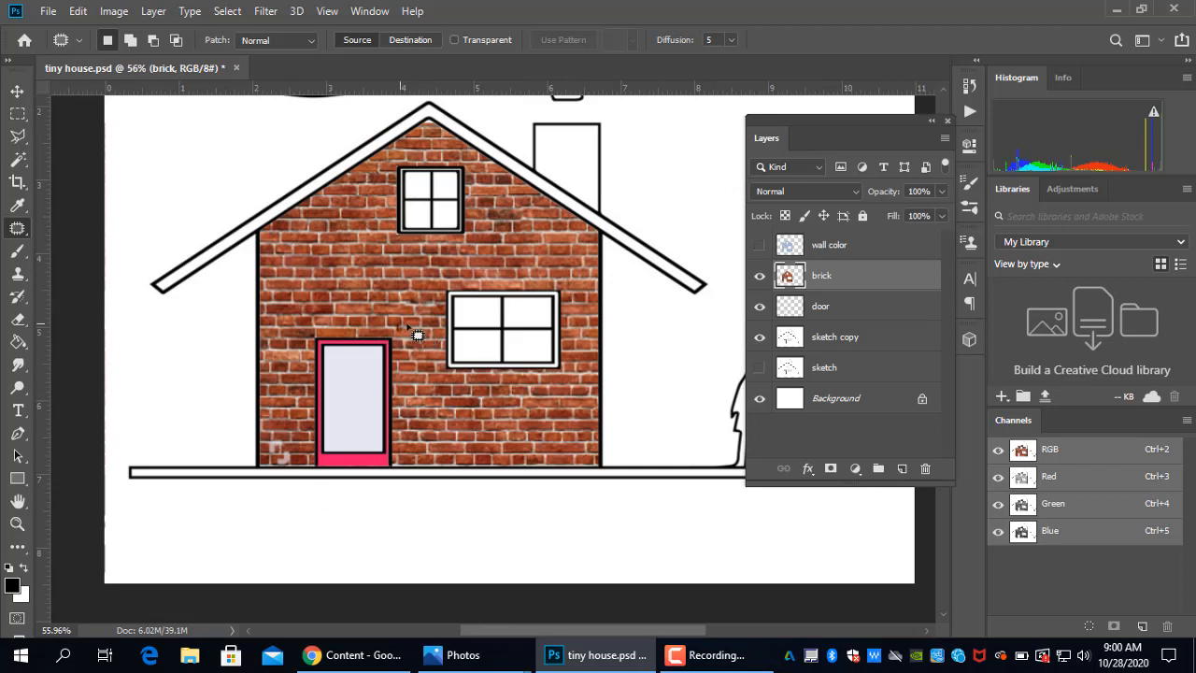
Undo the watermark repairs and the brick cutouts back to the full, semi-transparent brick layer.
click(17, 92)
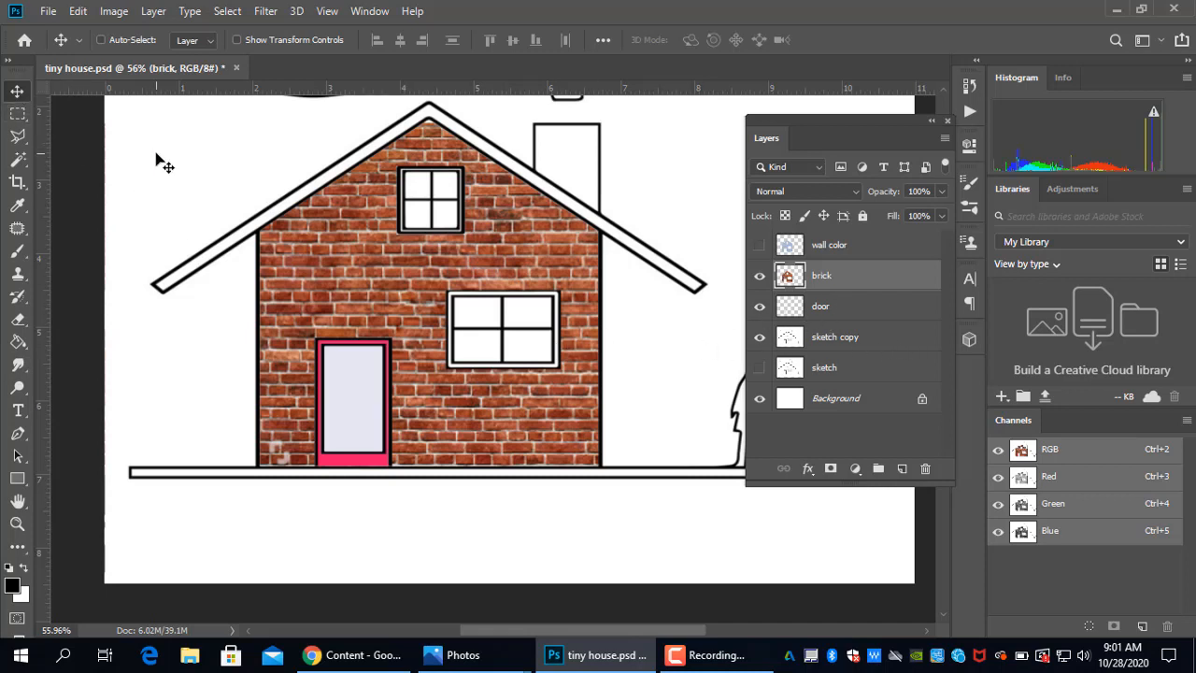
key(ctrl+z)
key(ctrl+z)
key(ctrl+z)
key(ctrl+z)
key(ctrl+z)
key(ctrl+z)
key(ctrl+z)
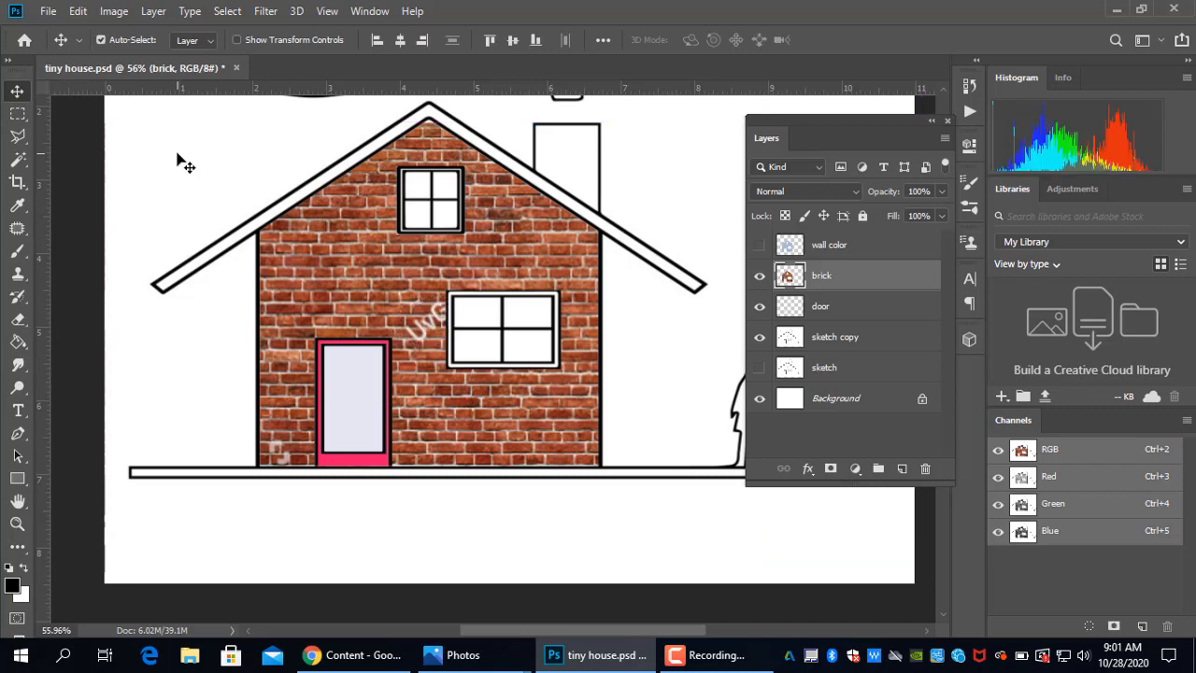
key(ctrl+z)
key(ctrl+z)
key(ctrl+z)
key(ctrl+z)
key(ctrl+z)
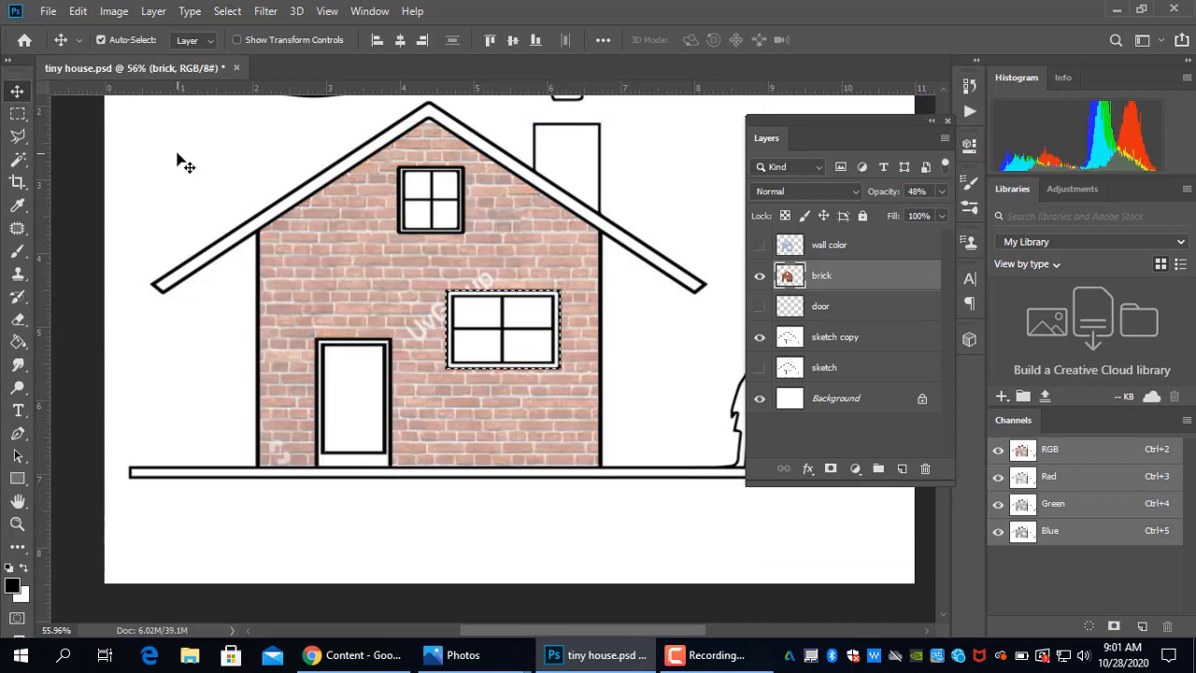
key(ctrl+z)
key(ctrl+z)
key(ctrl+z)
key(ctrl+z)
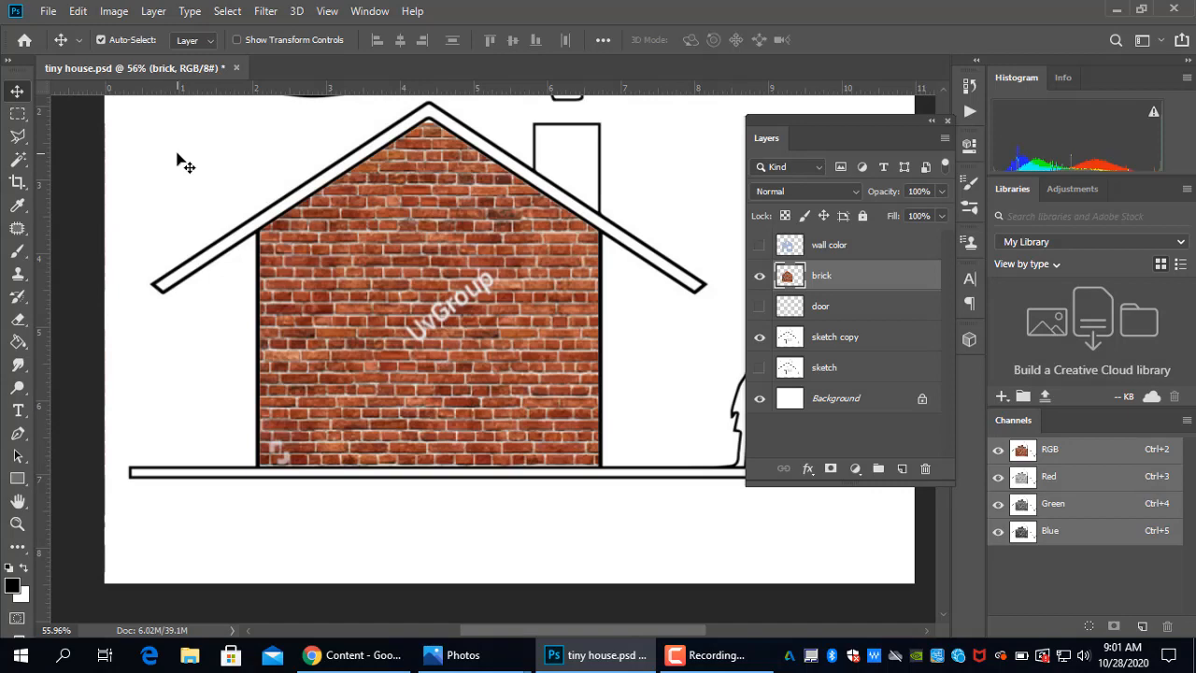
key(ctrl+z)
key(ctrl+z)
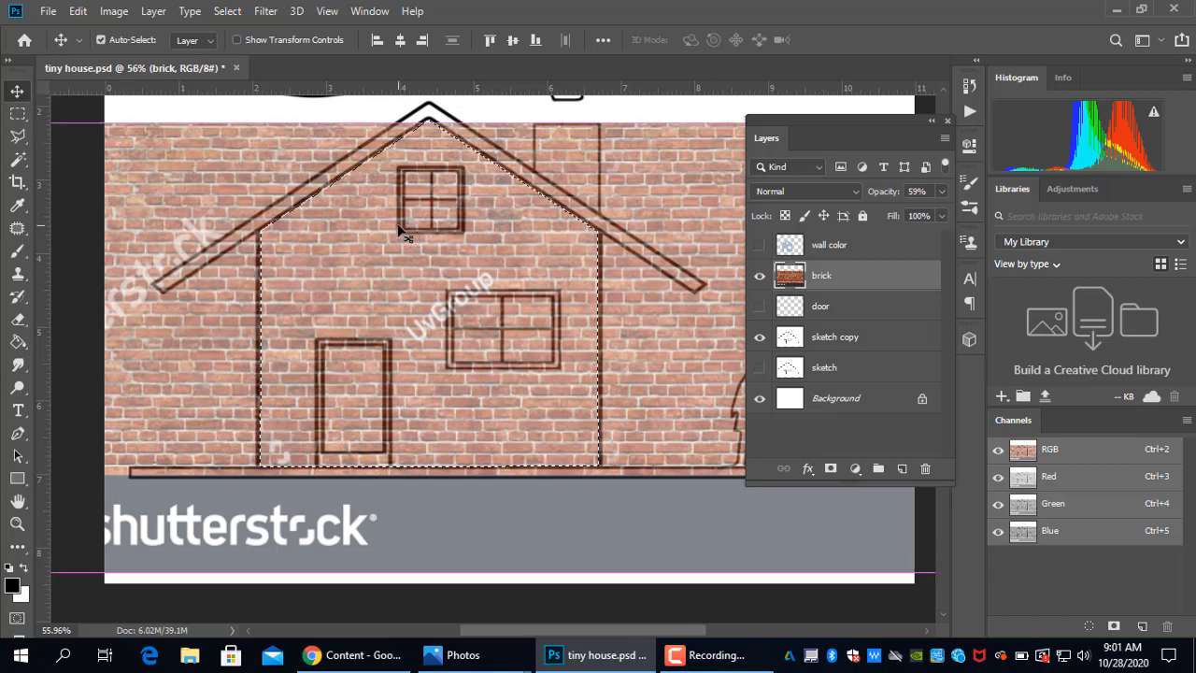
Clear the house outline selection and hide the brick layer.
key(ctrl+d)
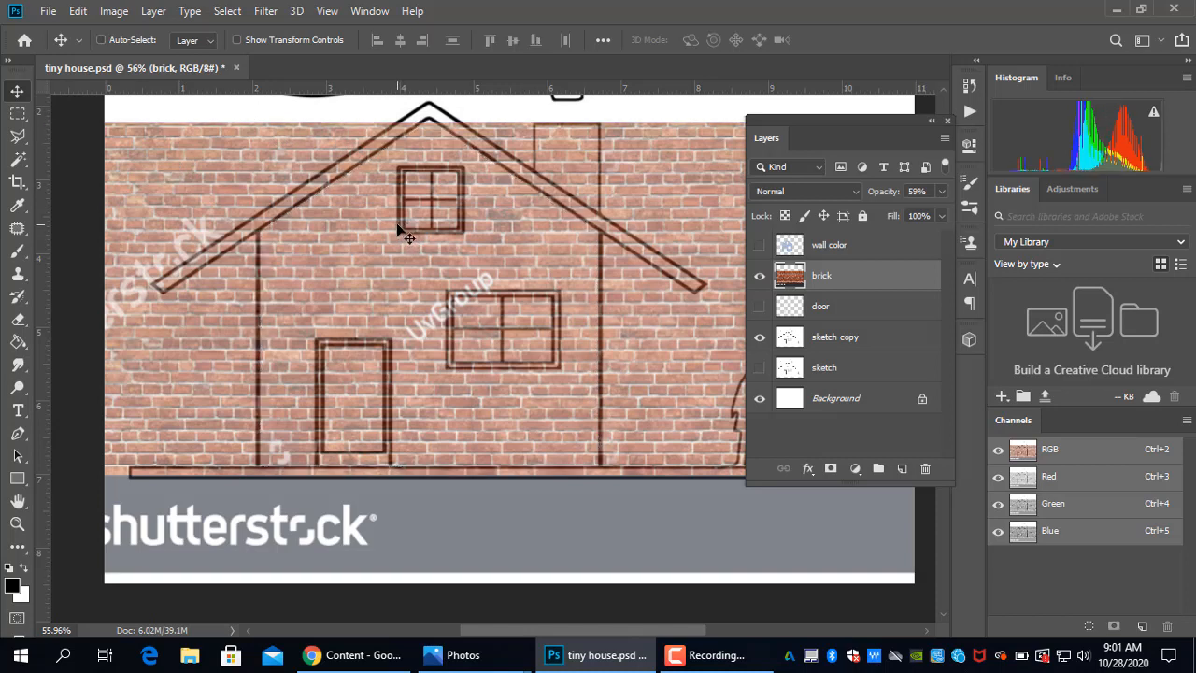
click(827, 340)
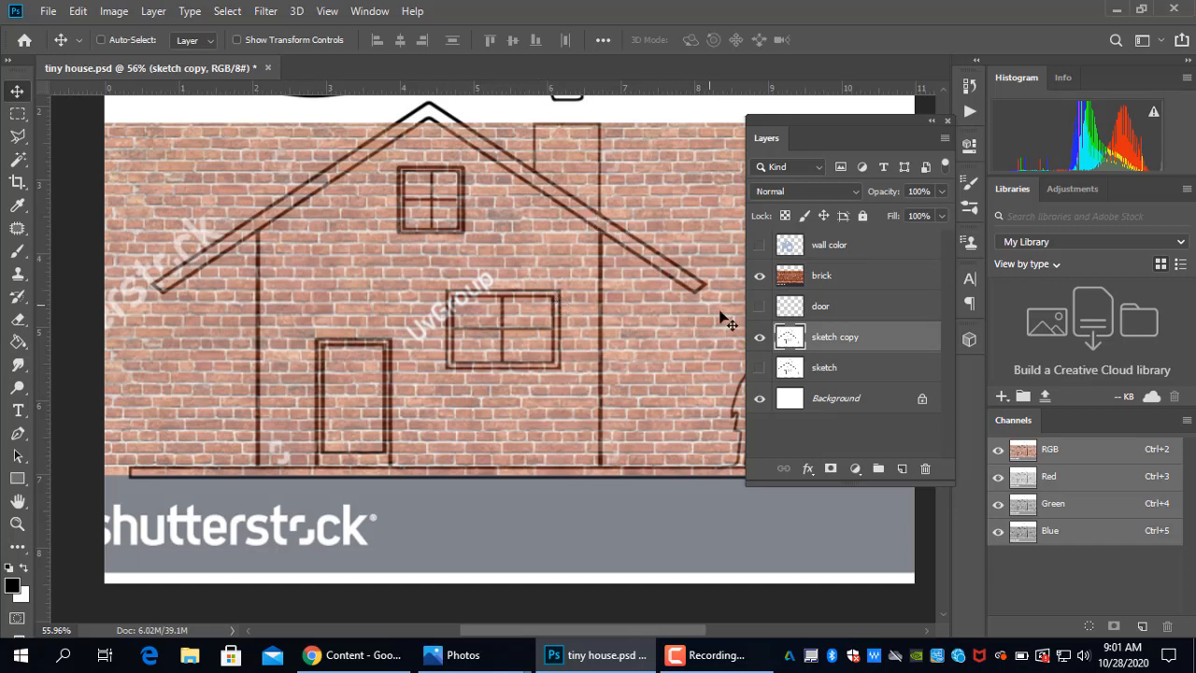
click(759, 275)
click(849, 279)
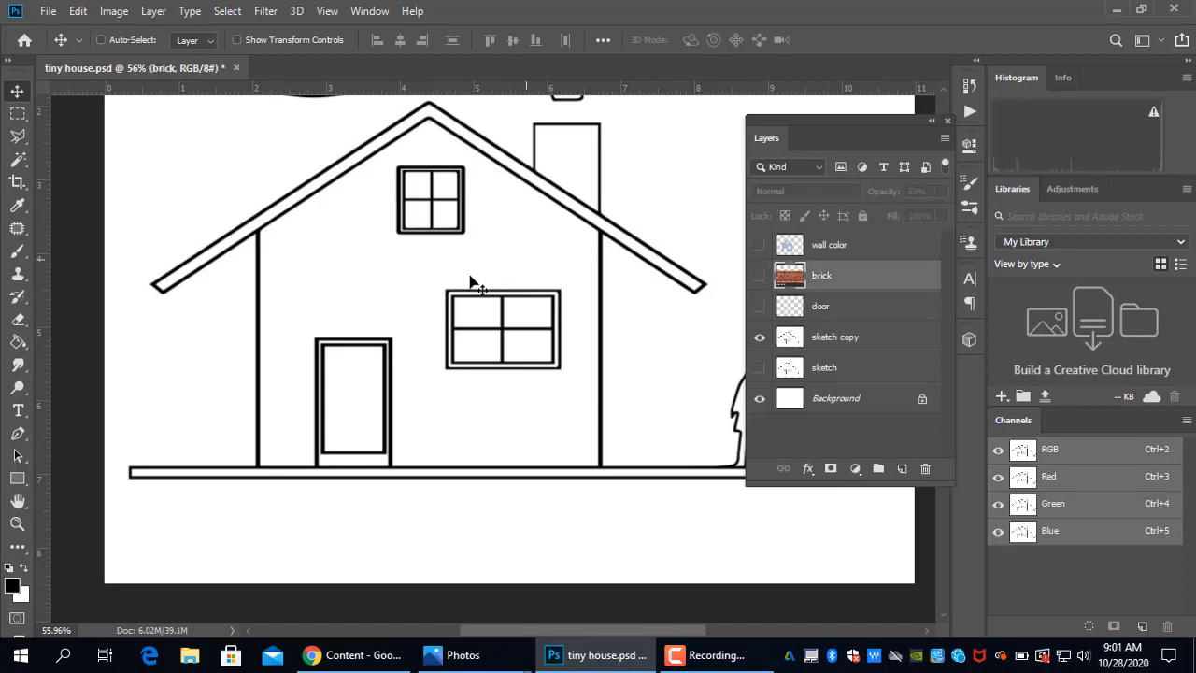
Select the white wall area around the windows and door on the sketch copy layer with the Magic Wand and delete it.
click(831, 342)
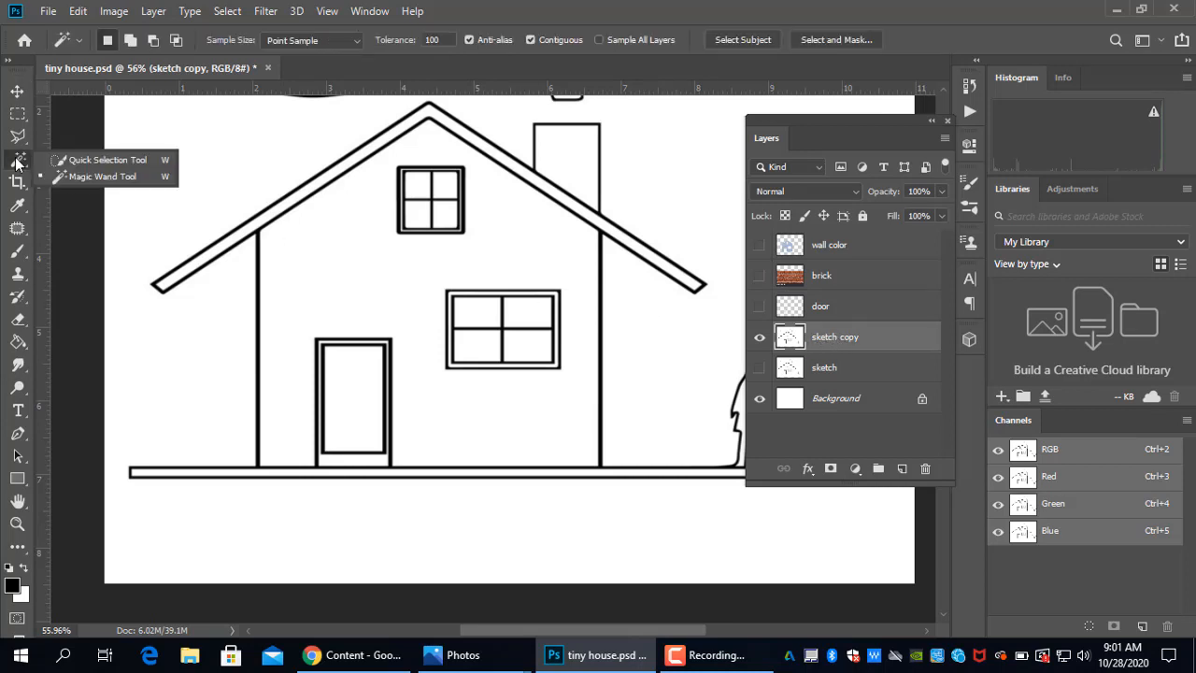
click(91, 181)
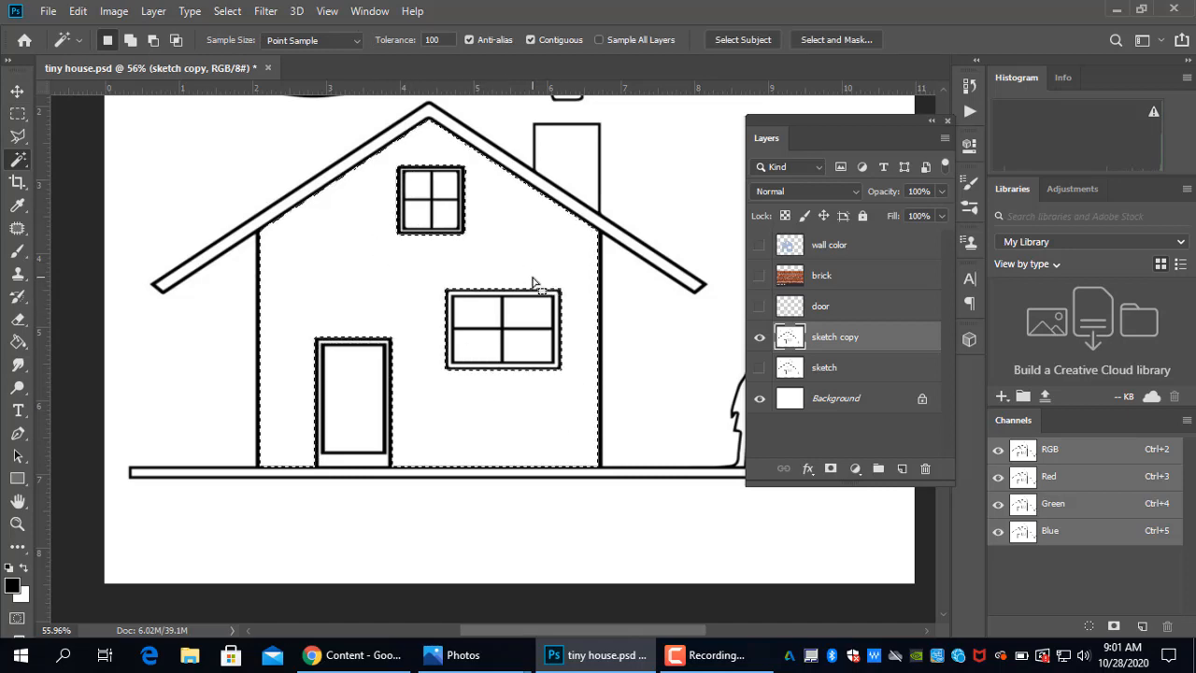
click(760, 276)
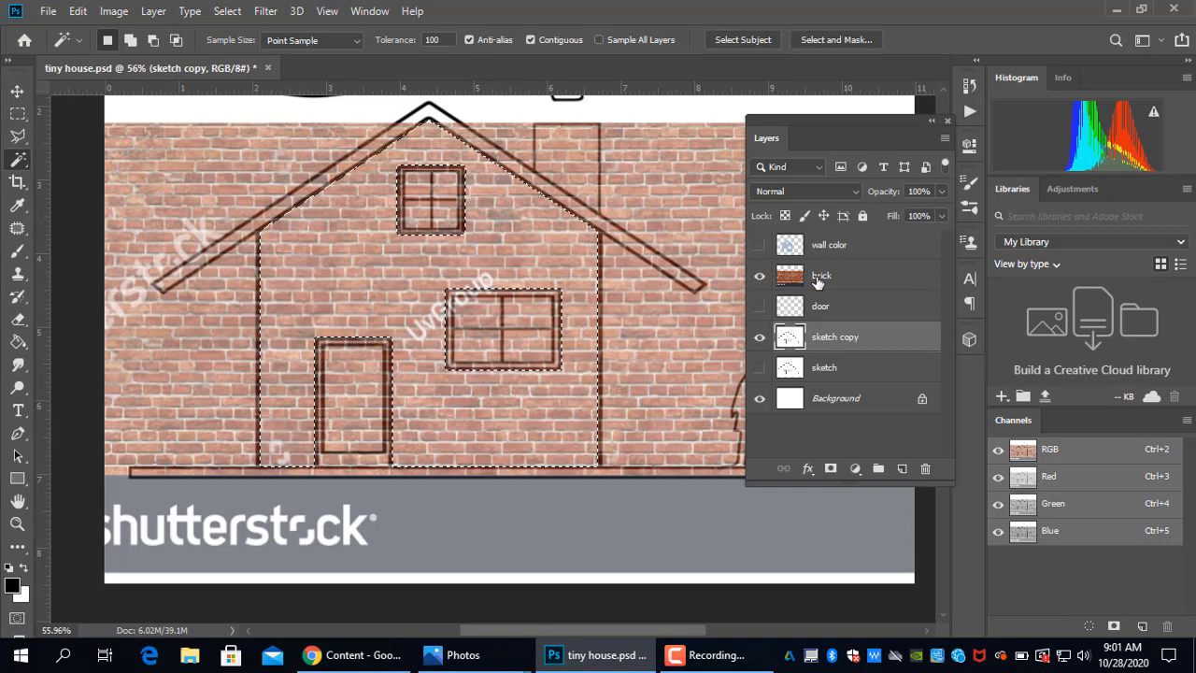
click(759, 275)
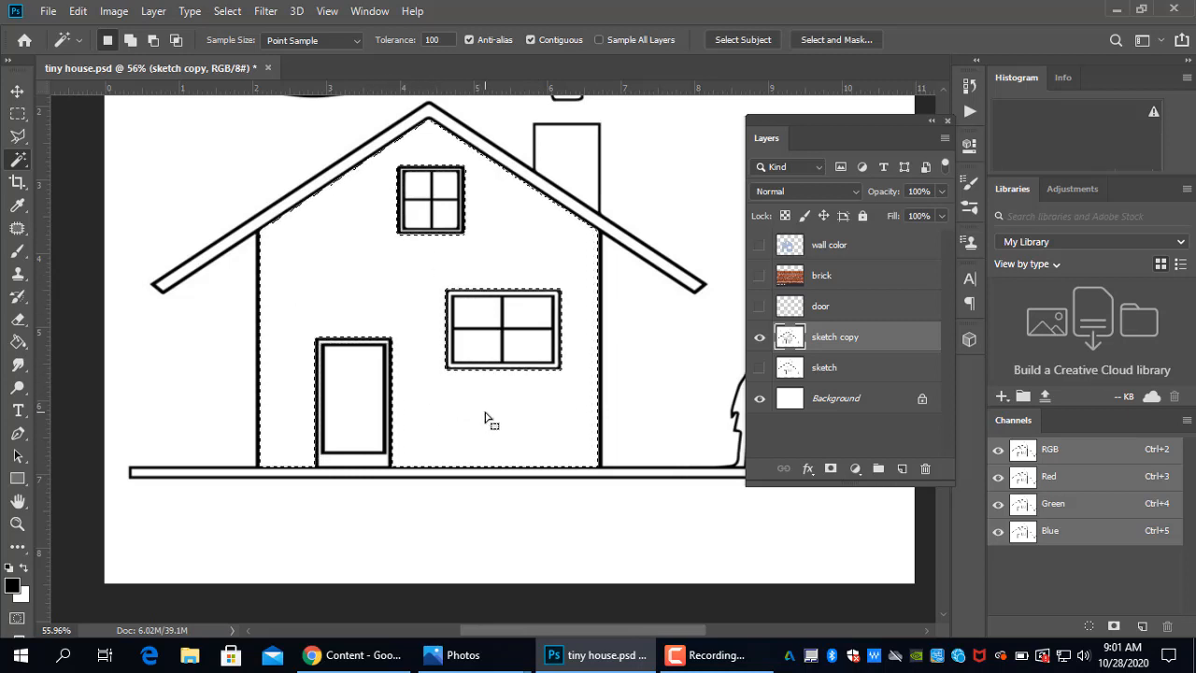
Place the brick layer directly beneath the sketch copy layer, make it visible, and deselect.
click(790, 279)
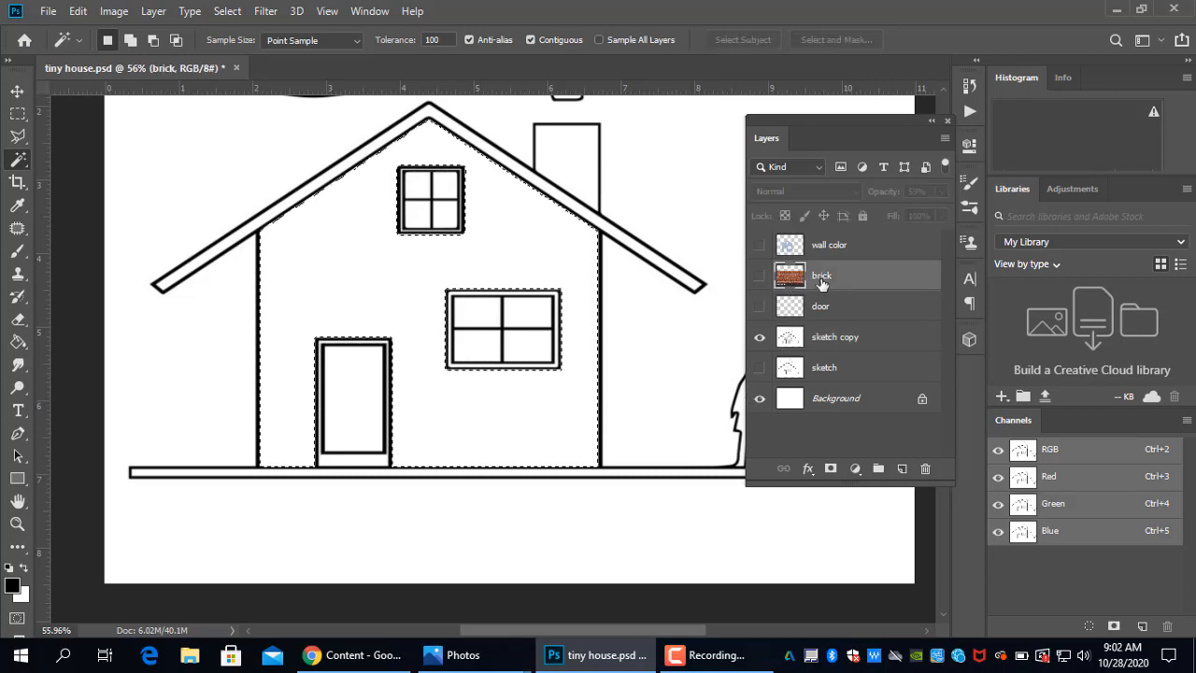
drag(824, 278, 829, 353)
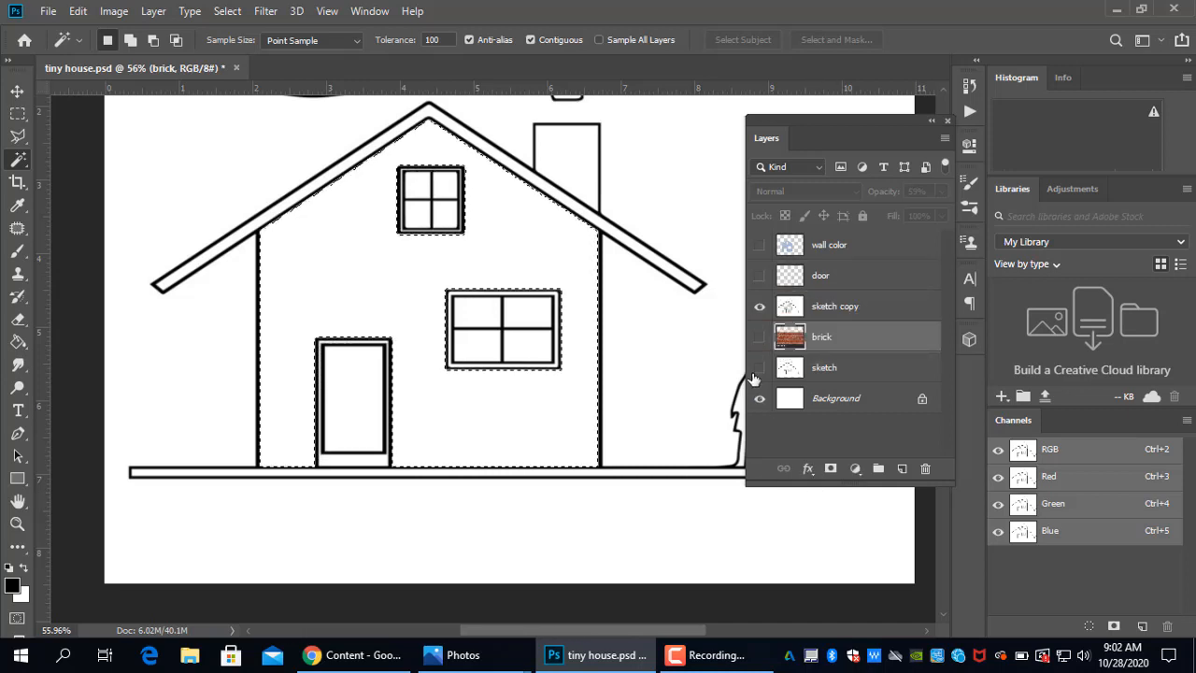
click(760, 337)
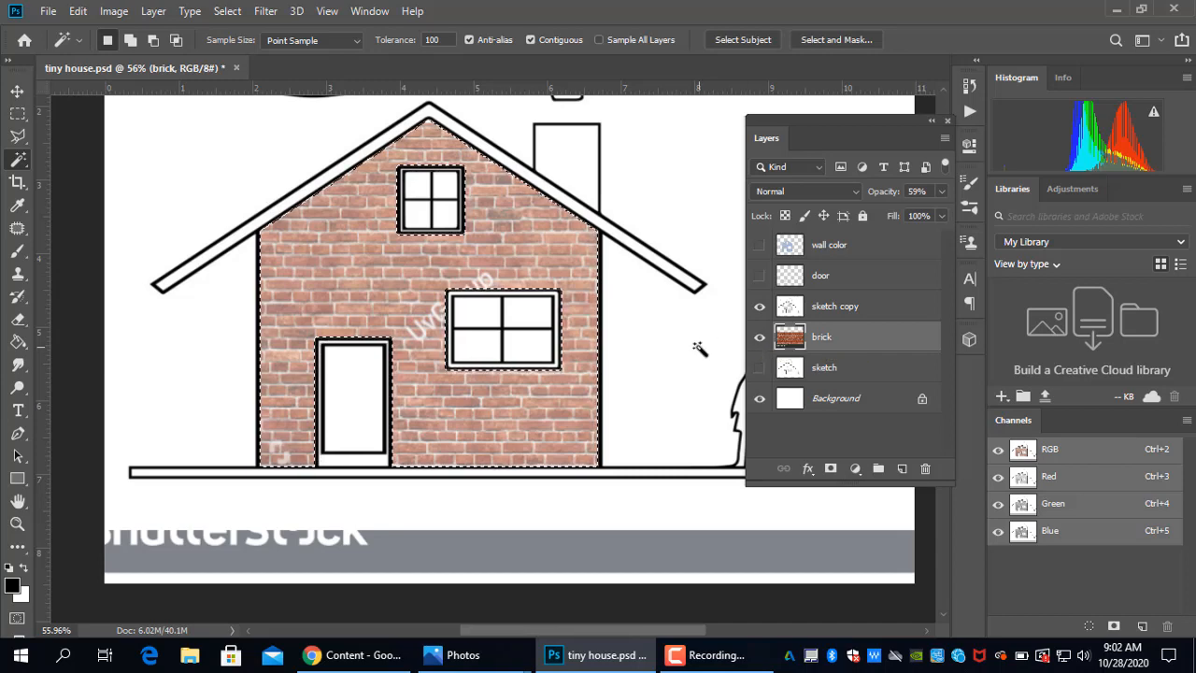
key(ctrl+d)
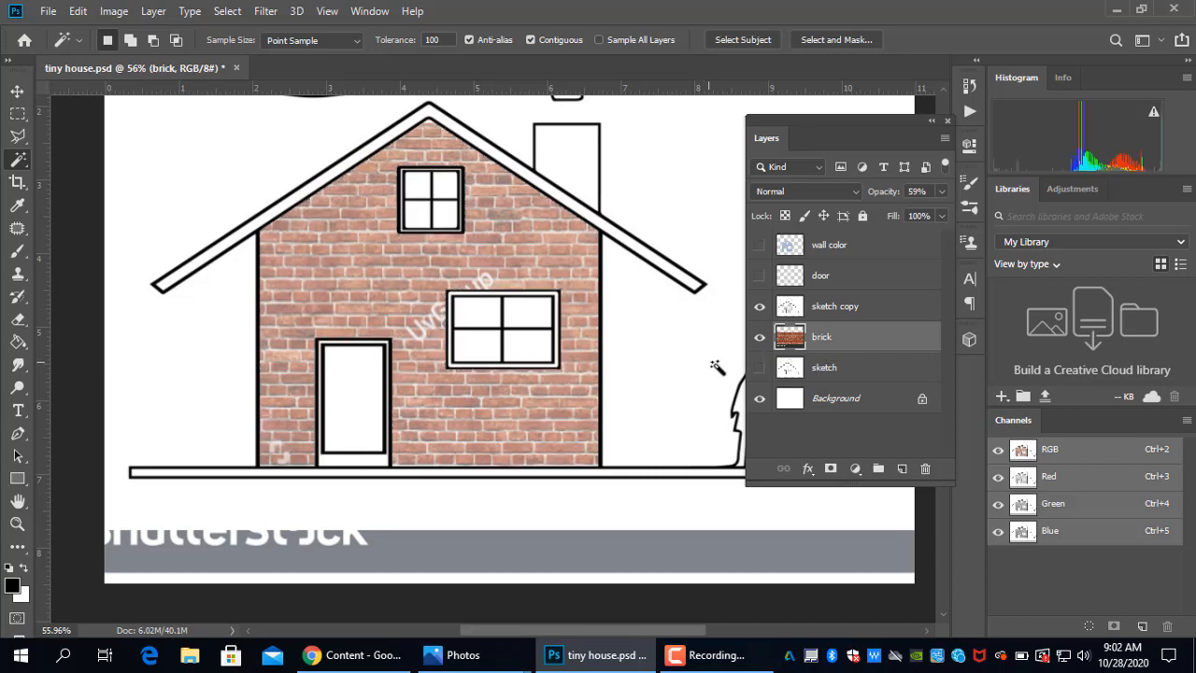
Hide the Background layer, check the transparent wall with the bricks off and on, and set the brick layer's opacity to 100%.
click(760, 398)
click(759, 337)
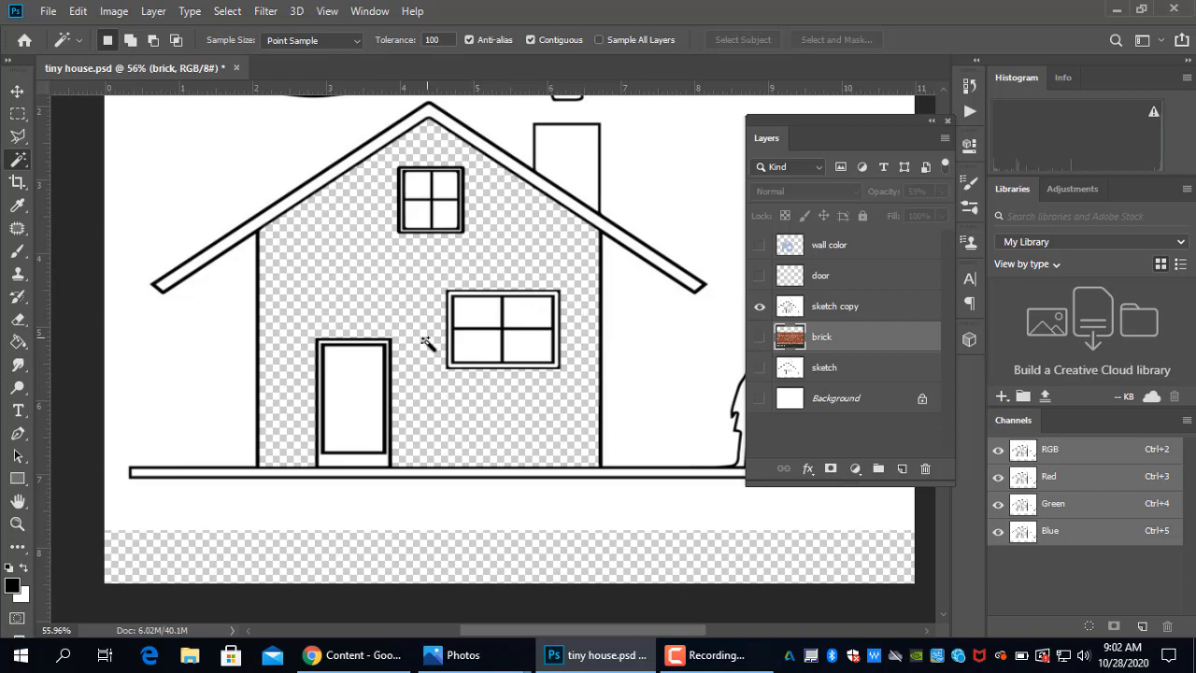
click(758, 338)
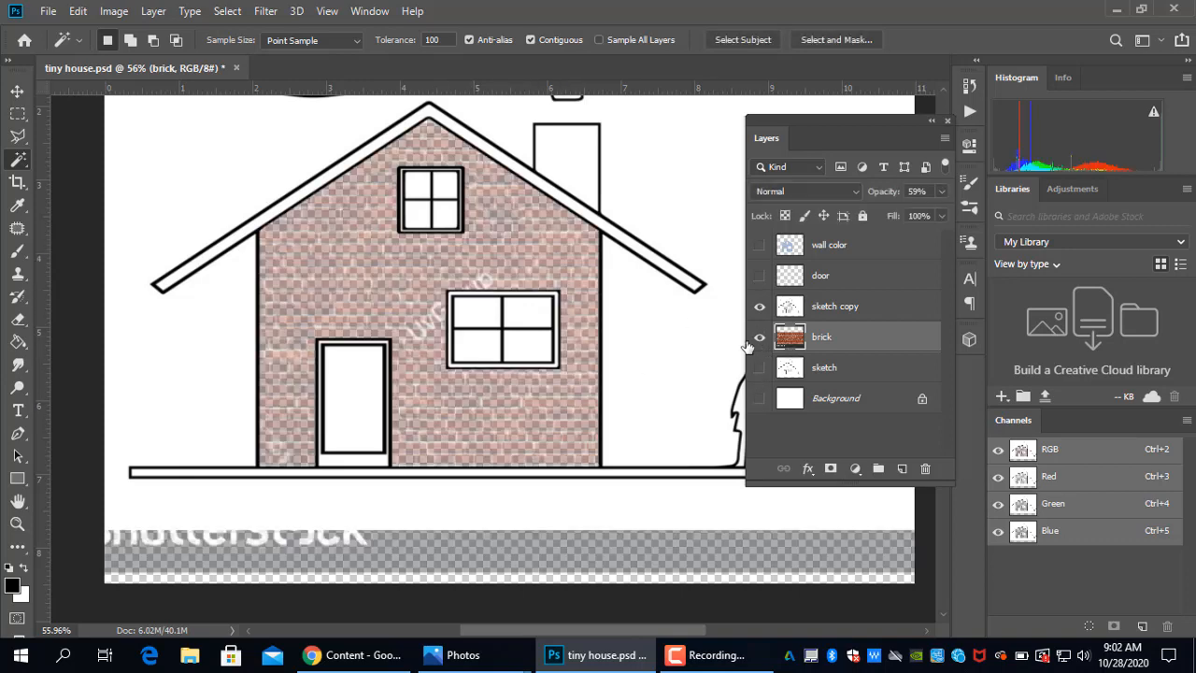
click(943, 191)
drag(924, 208, 948, 210)
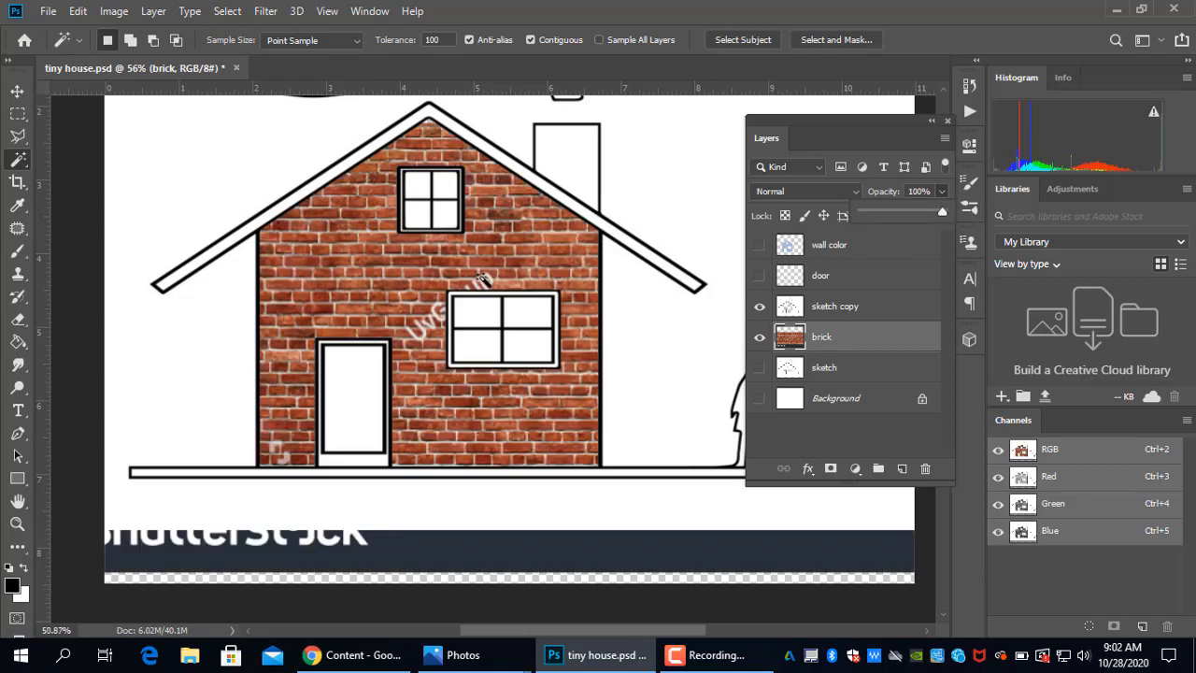
Shift the brick texture sideways behind the sketch until the watermark lettering falls outside the house wall.
scroll(481, 278, down, 2)
key(v)
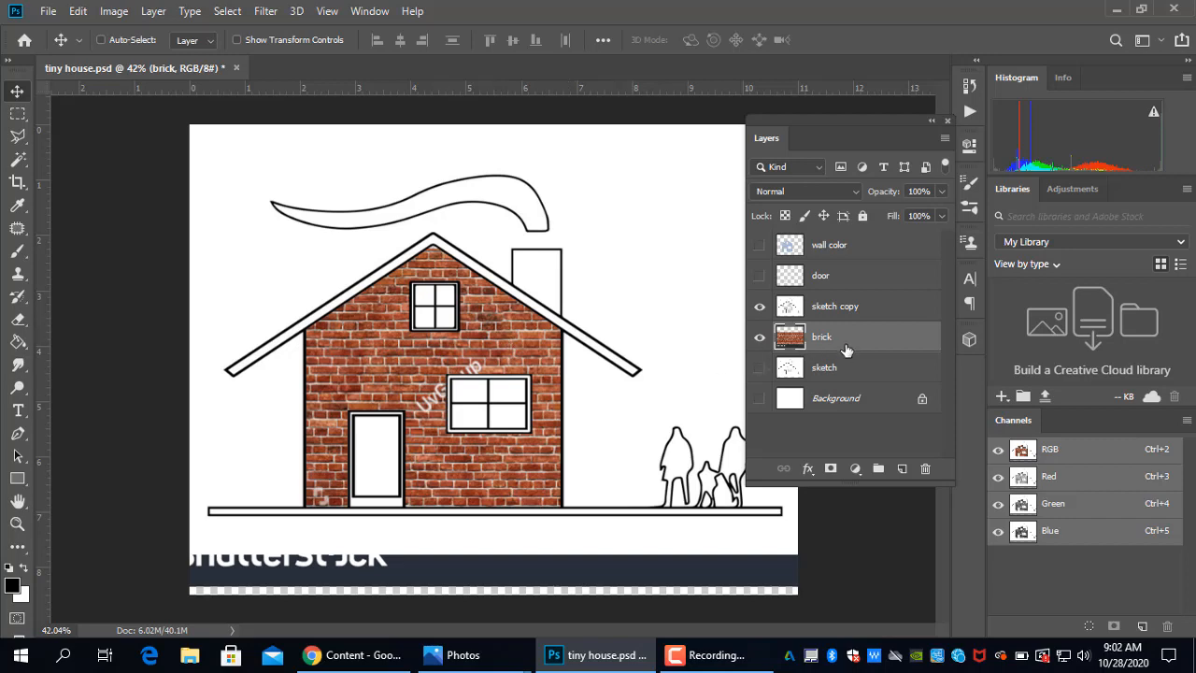
drag(476, 354, 327, 375)
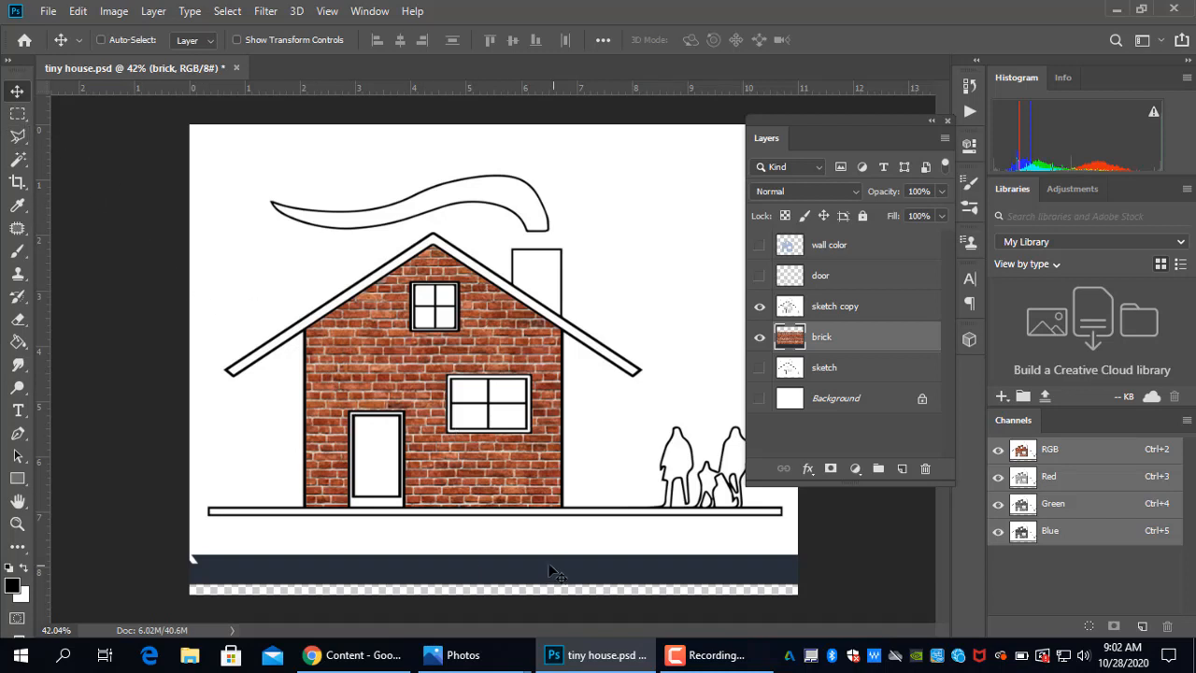
Delete the part of the brick layer below the ground line using a rectangular marquee, deselect, and return to the Move tool.
click(17, 113)
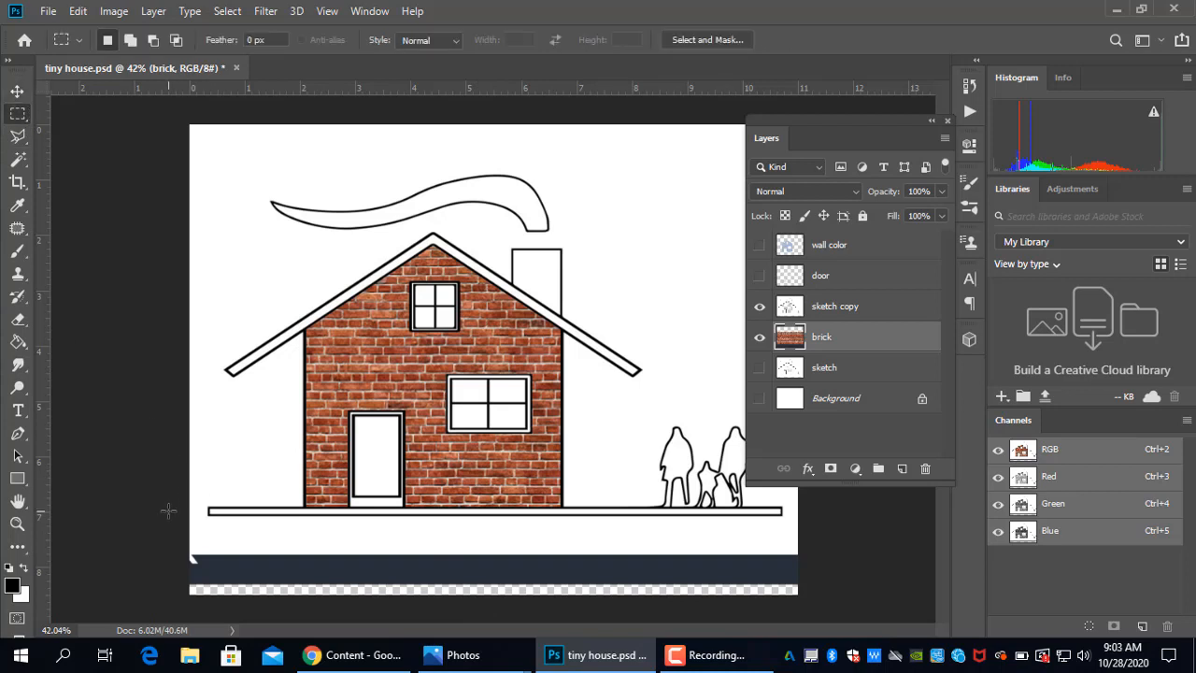
drag(168, 509, 846, 619)
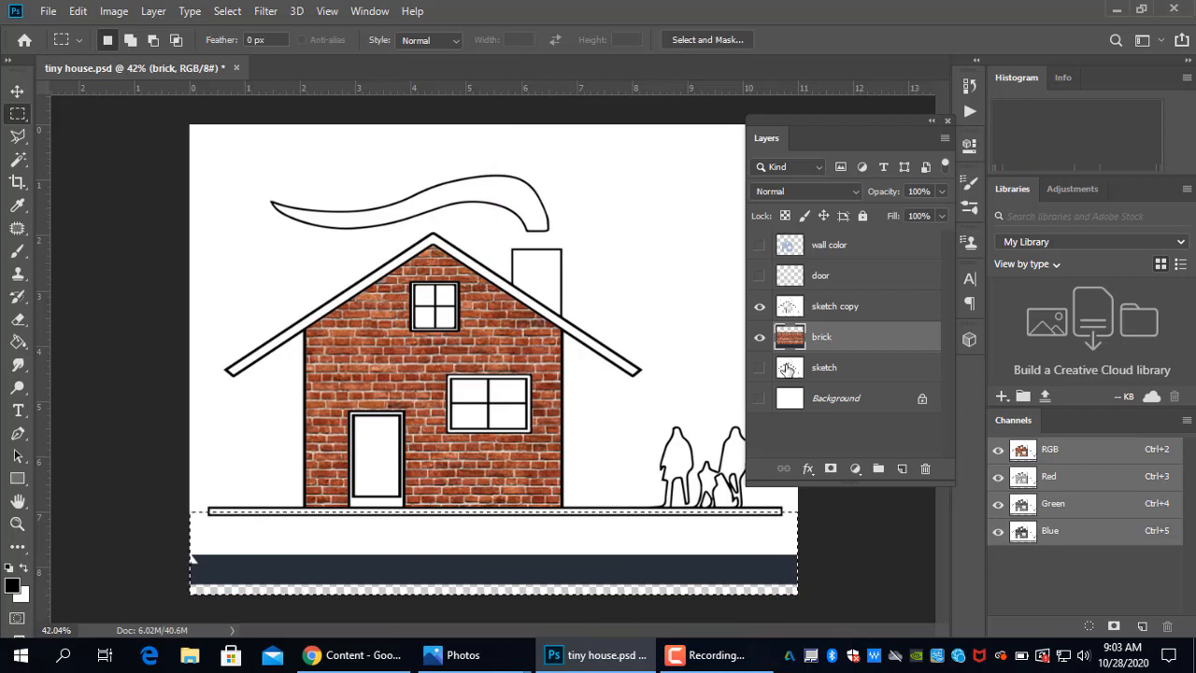
key(Delete)
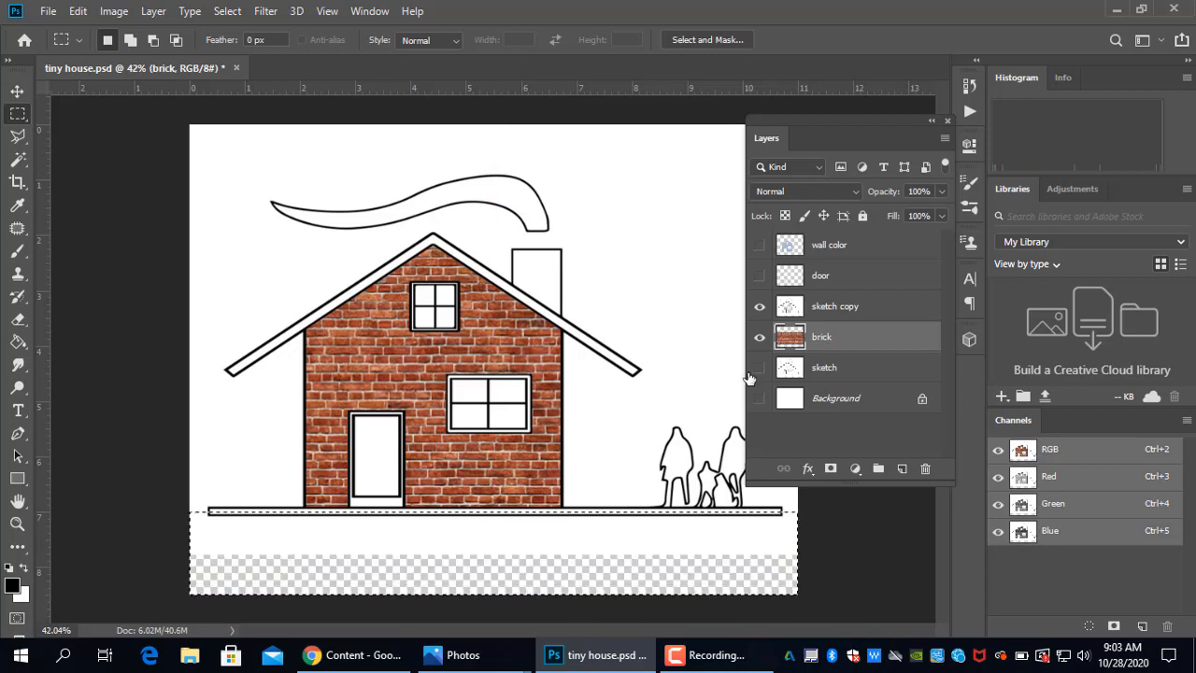
key(ctrl+d)
click(16, 90)
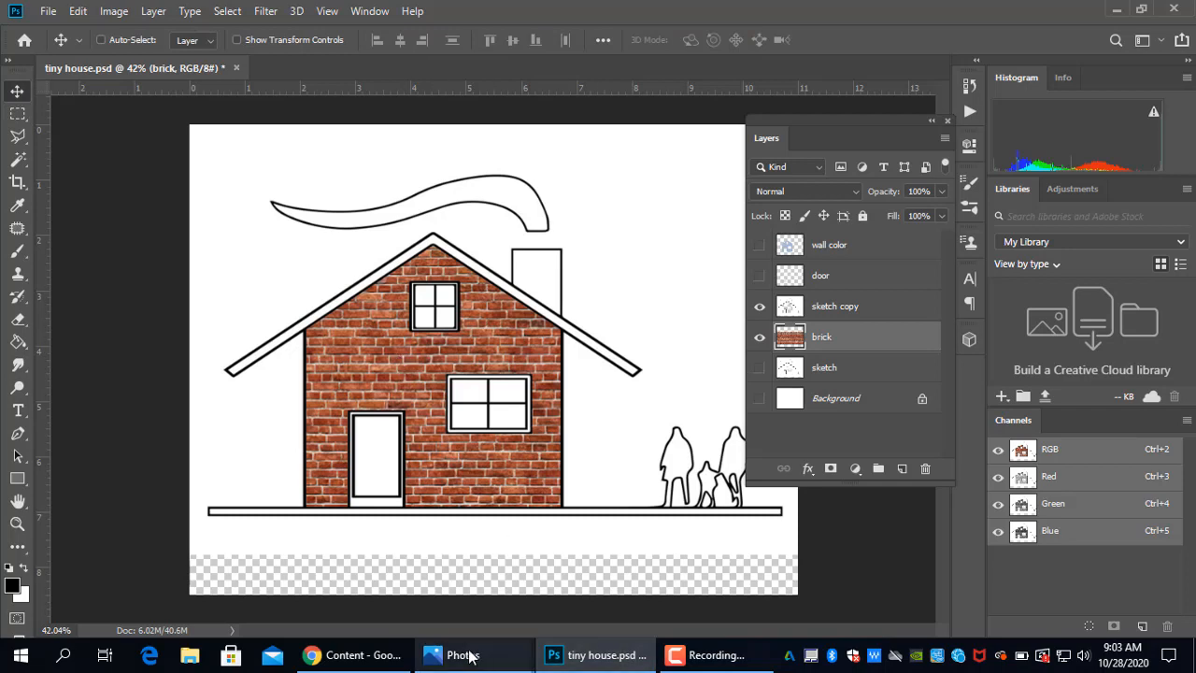
mouse_move(351, 660)
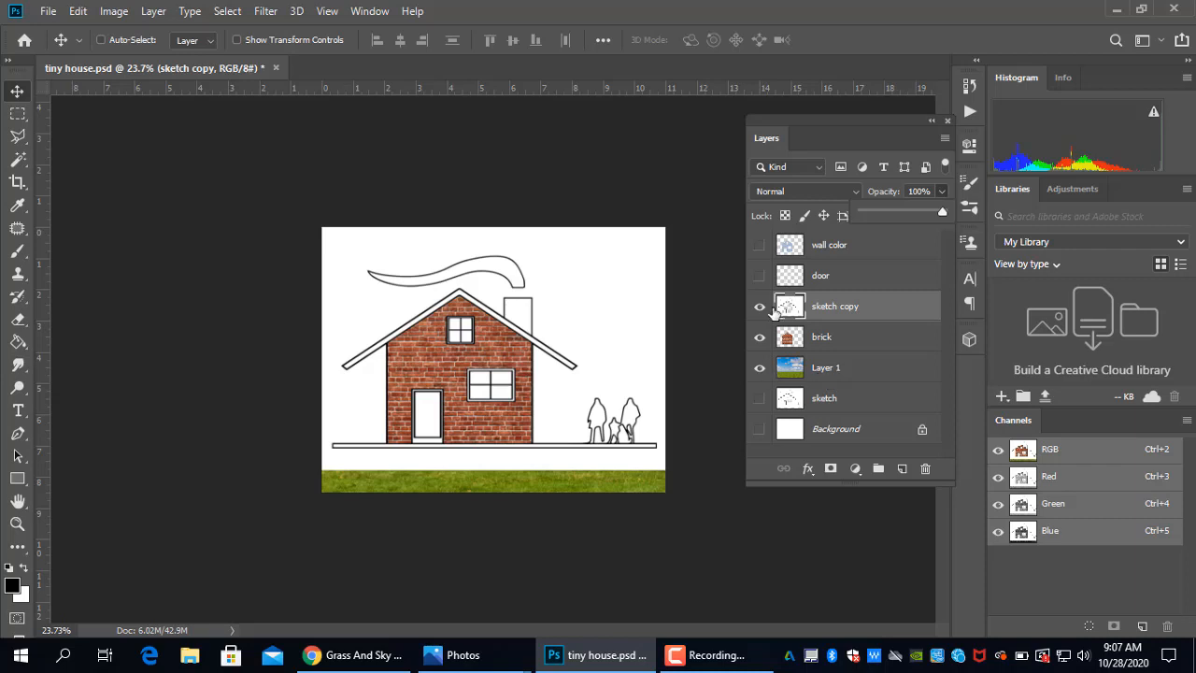
Check how the sketch copy and brick layers cover the grass and sky picture by hiding and showing each of them.
click(759, 306)
click(758, 337)
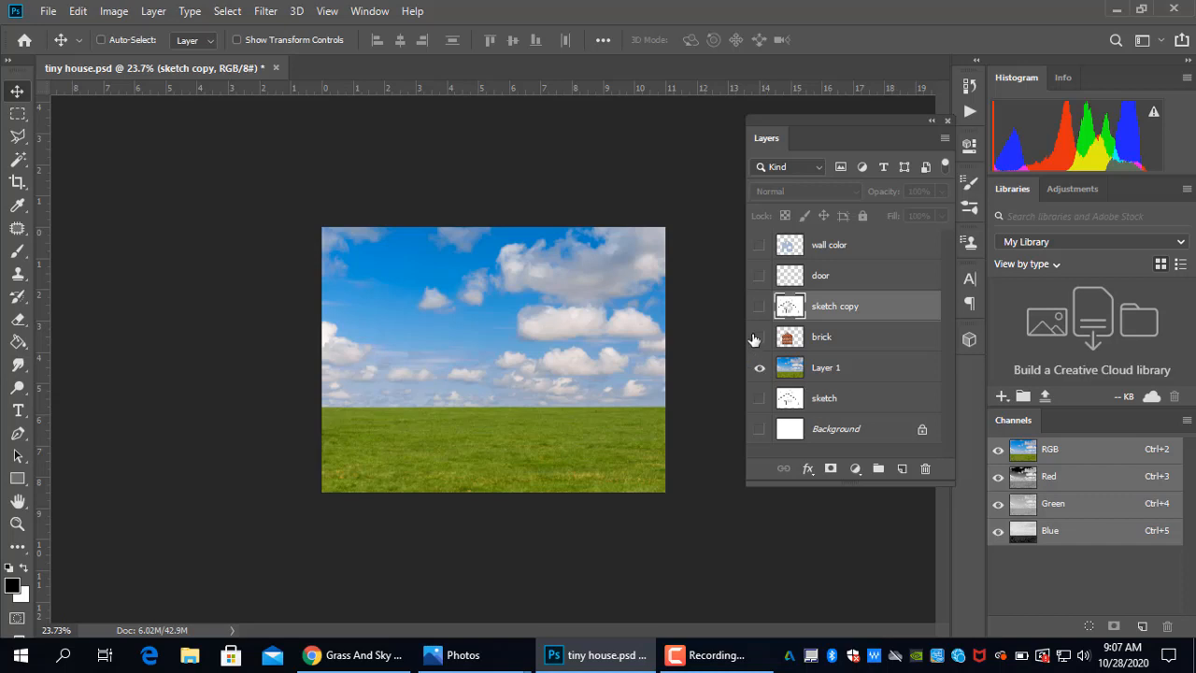
click(760, 307)
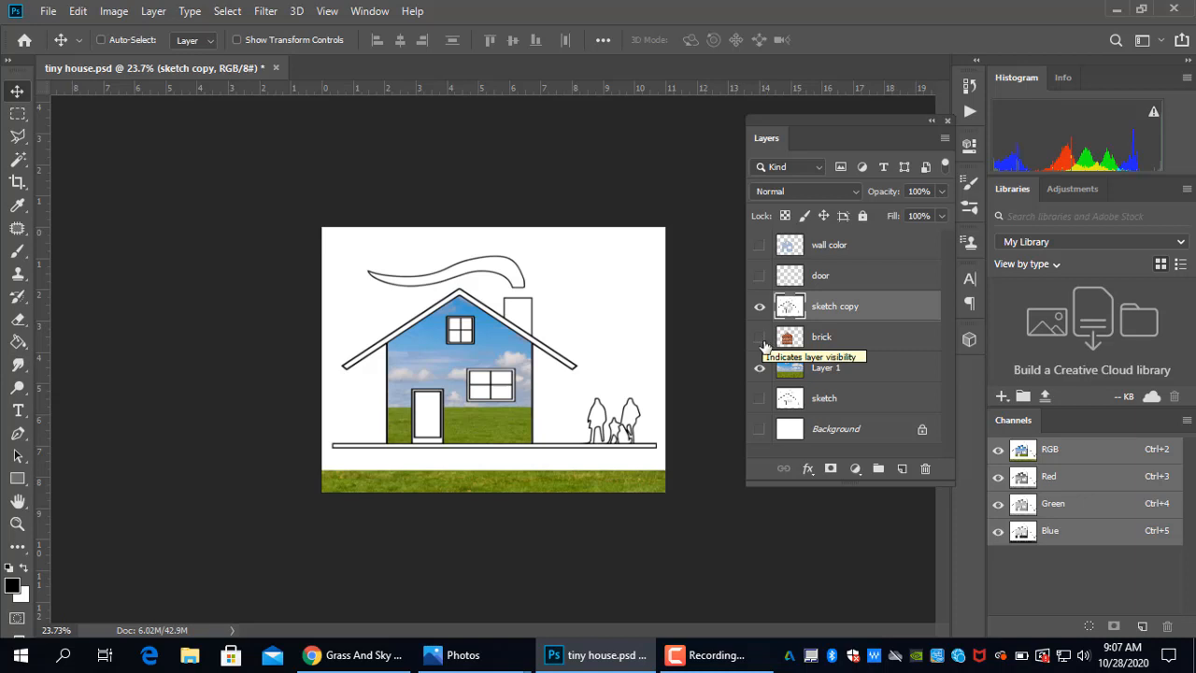
click(757, 338)
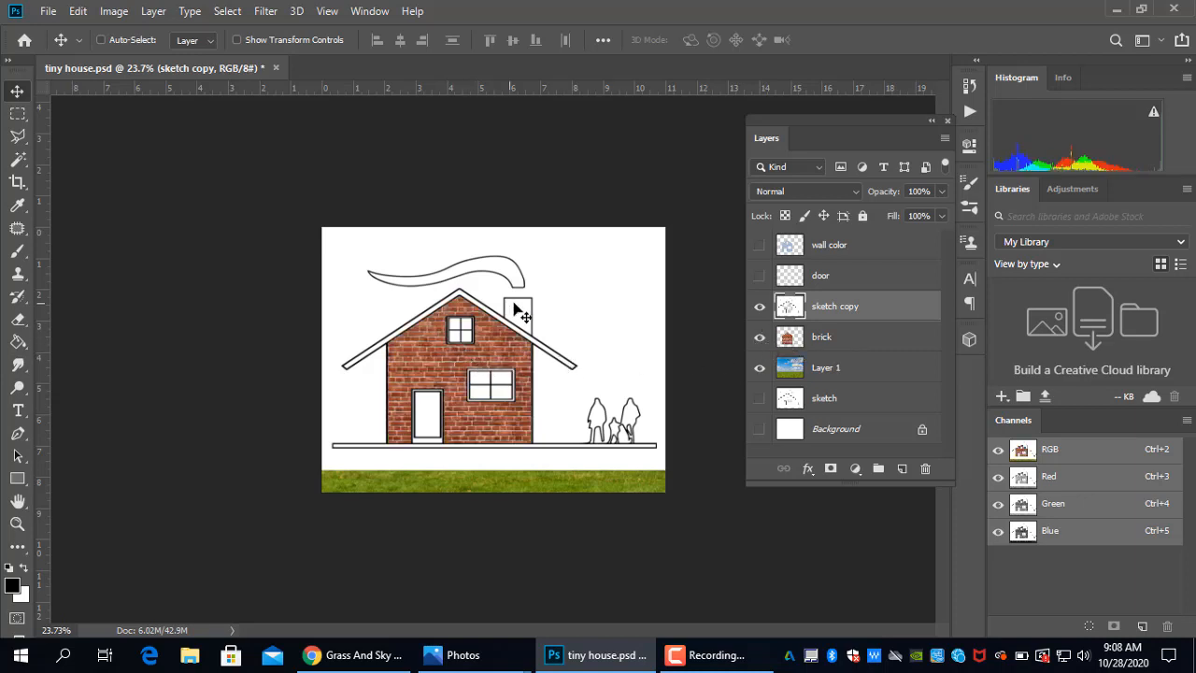
click(760, 308)
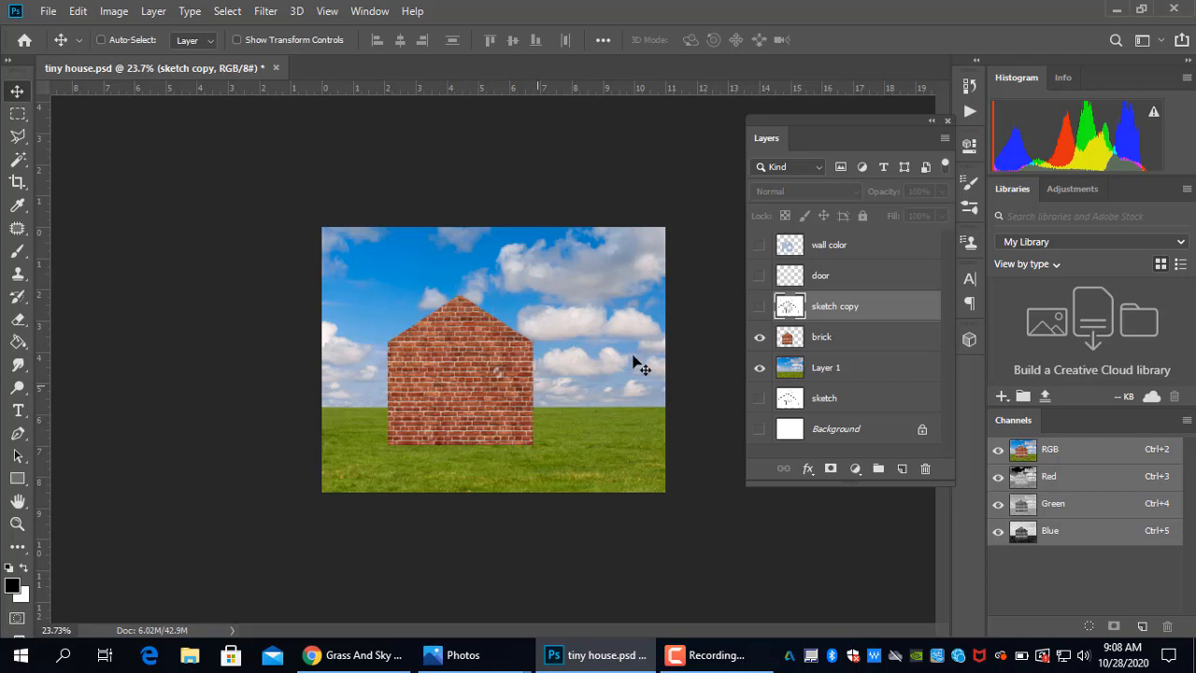
click(759, 337)
click(759, 338)
click(758, 306)
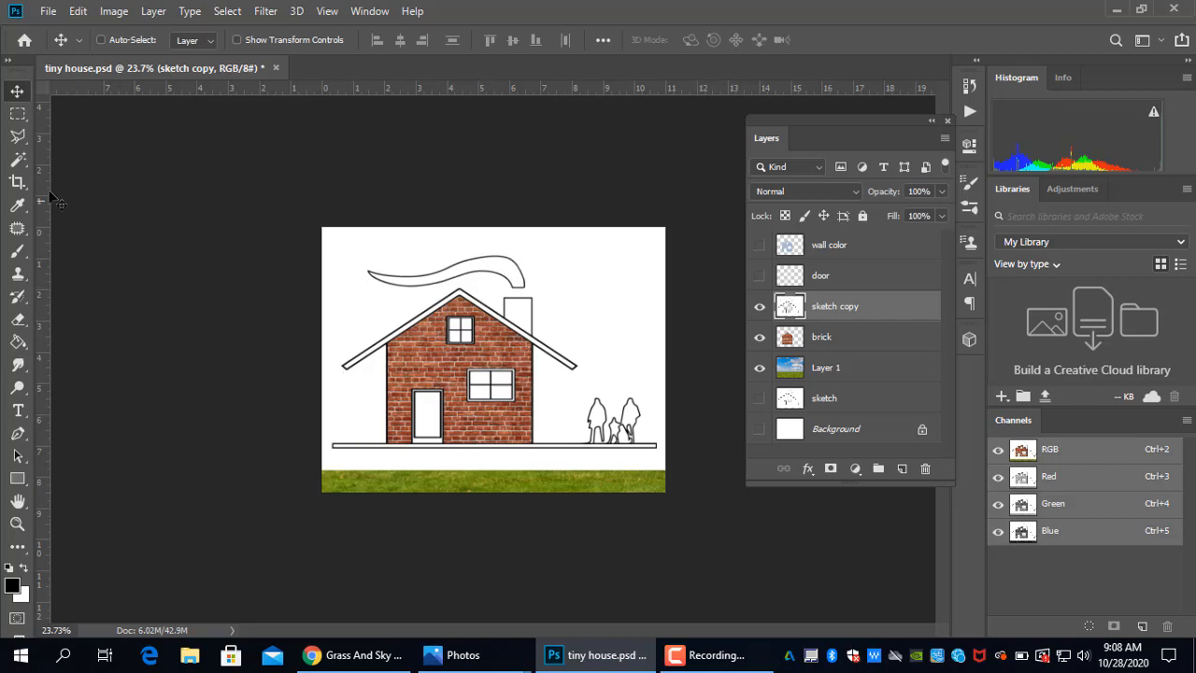
Delete the white area surrounding the house from the sketch copy layer with the Magic Wand, and deselect.
click(16, 159)
click(587, 313)
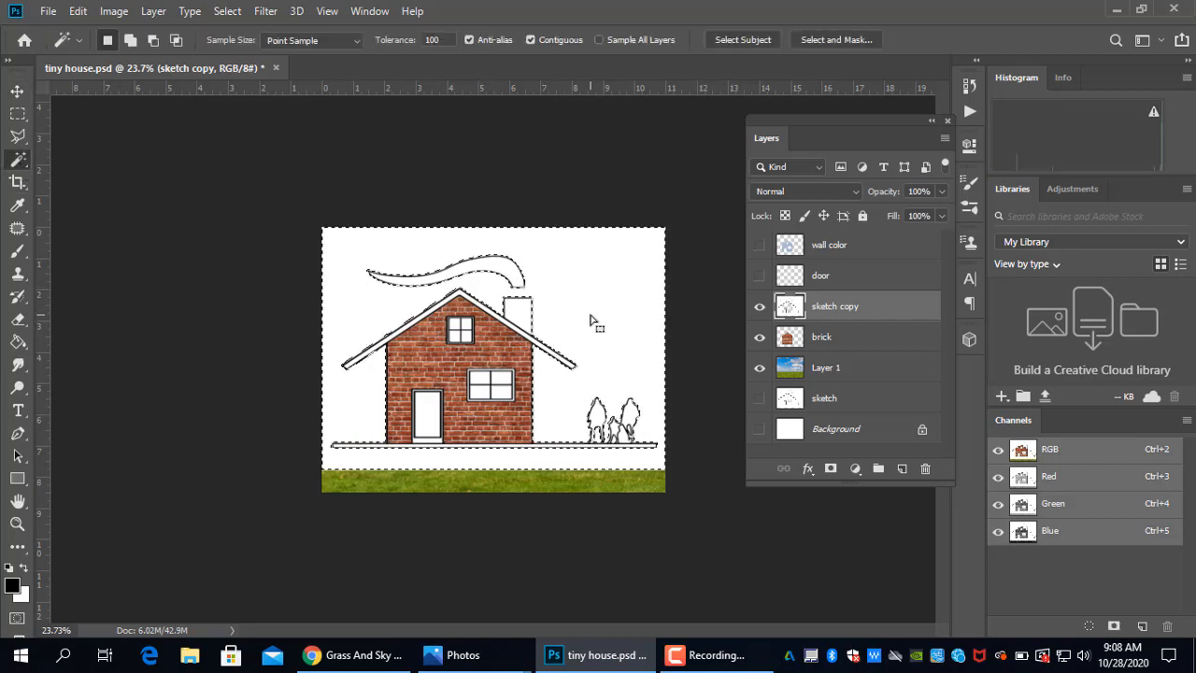
key(Delete)
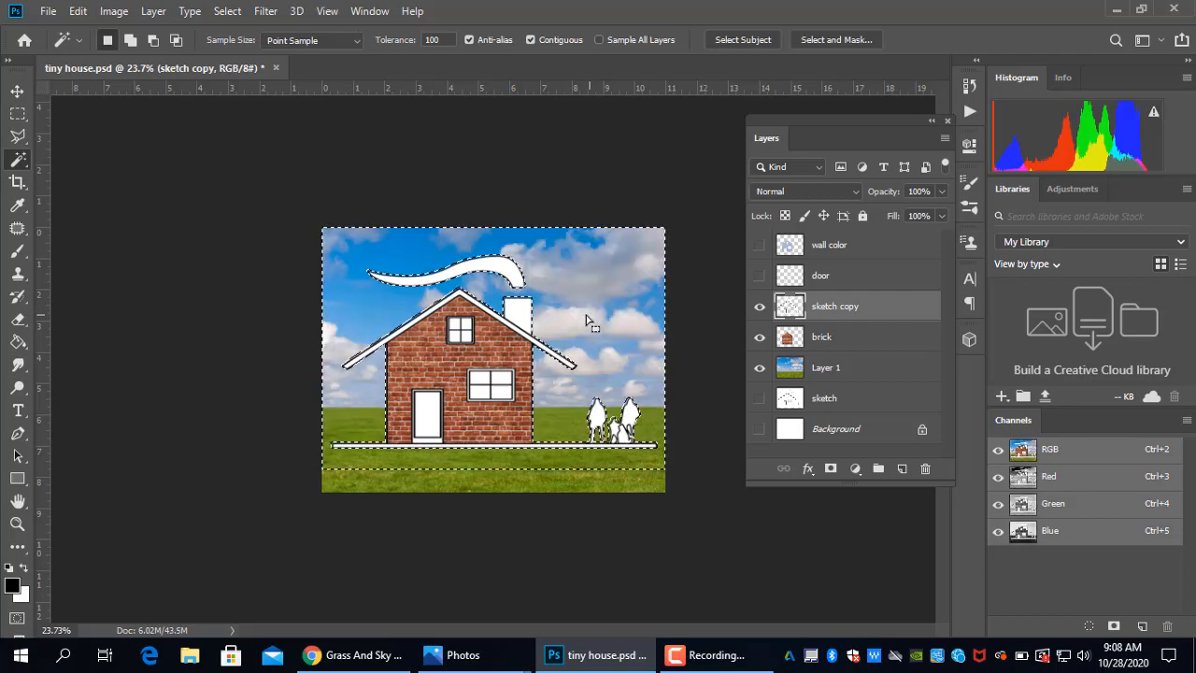
key(ctrl+d)
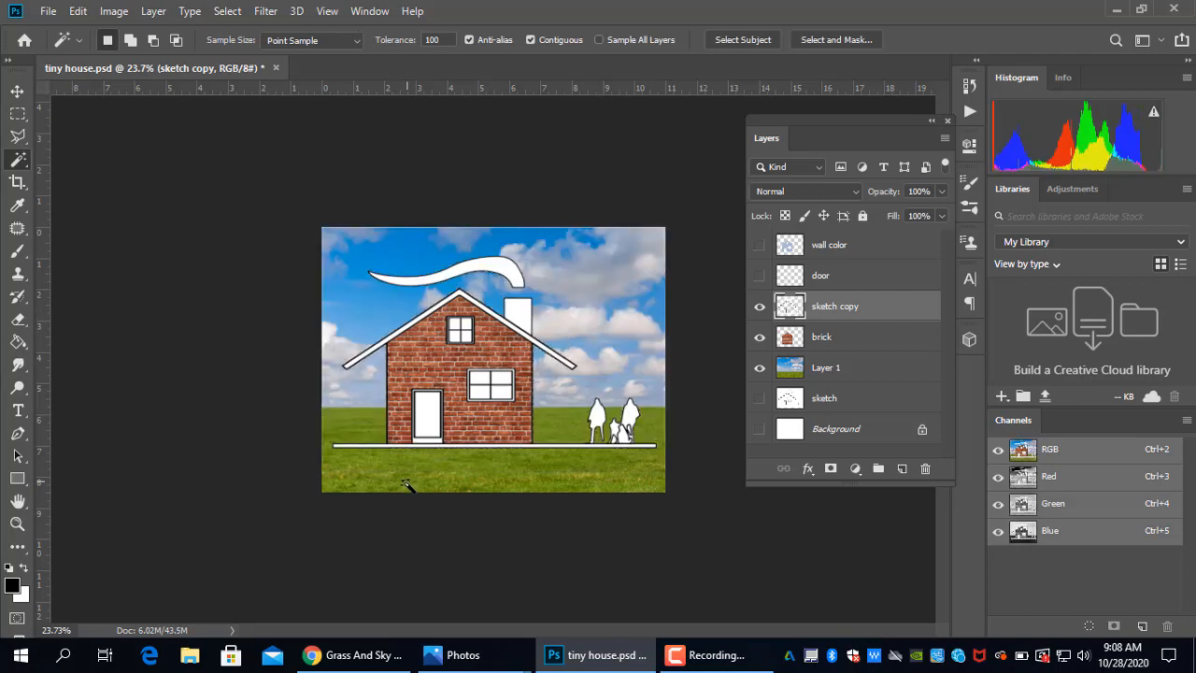
Shift the grass and sky picture on Layer 1 slightly to the left behind the house with the Move tool.
scroll(472, 402, up, 2)
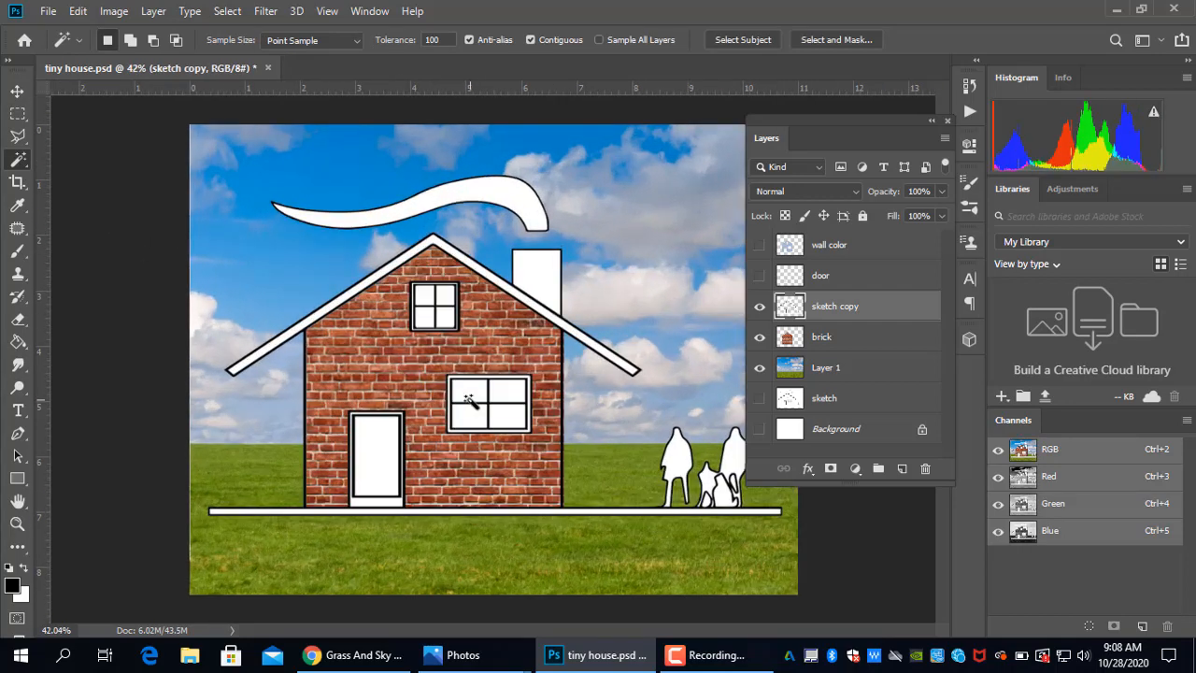
scroll(471, 402, down, 1)
click(17, 92)
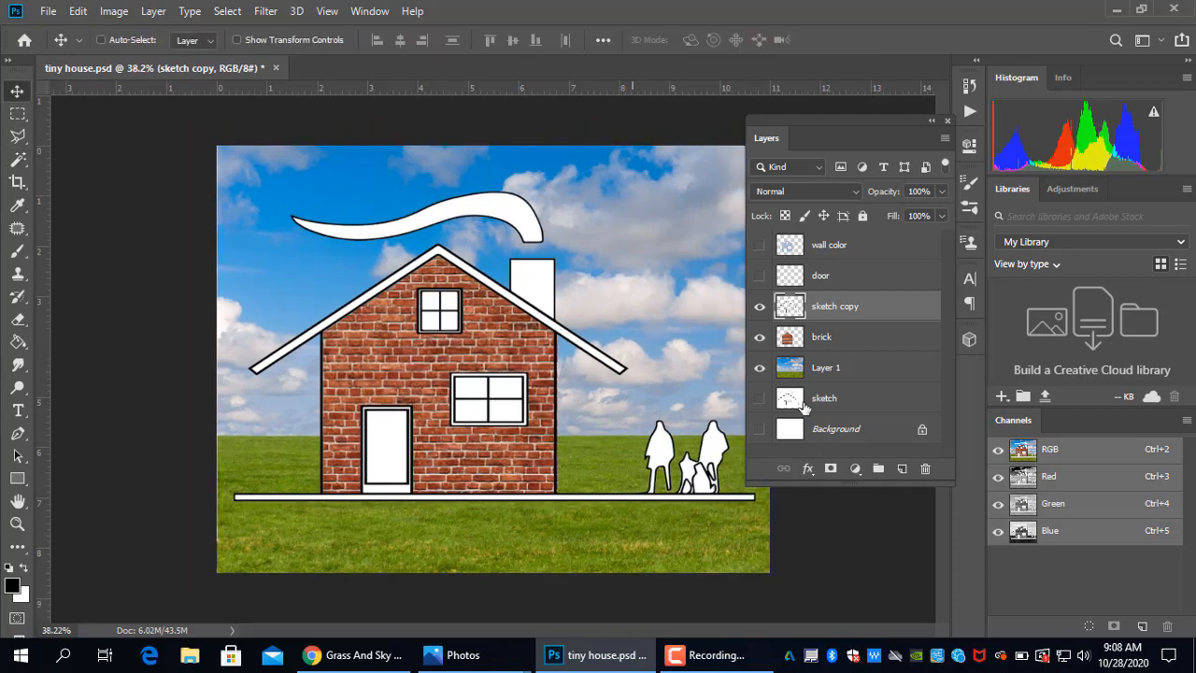
click(834, 369)
drag(644, 337, 579, 331)
scroll(609, 376, down, 1)
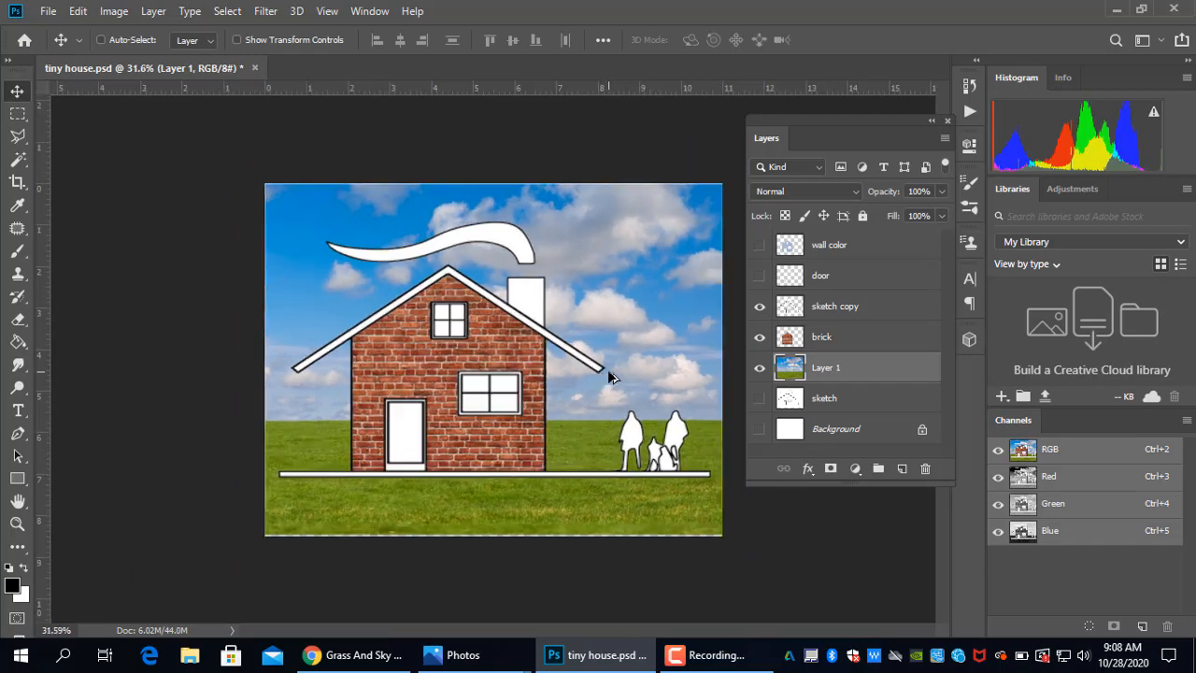
scroll(608, 377, down, 1)
scroll(731, 515, up, 1)
scroll(481, 228, up, 1)
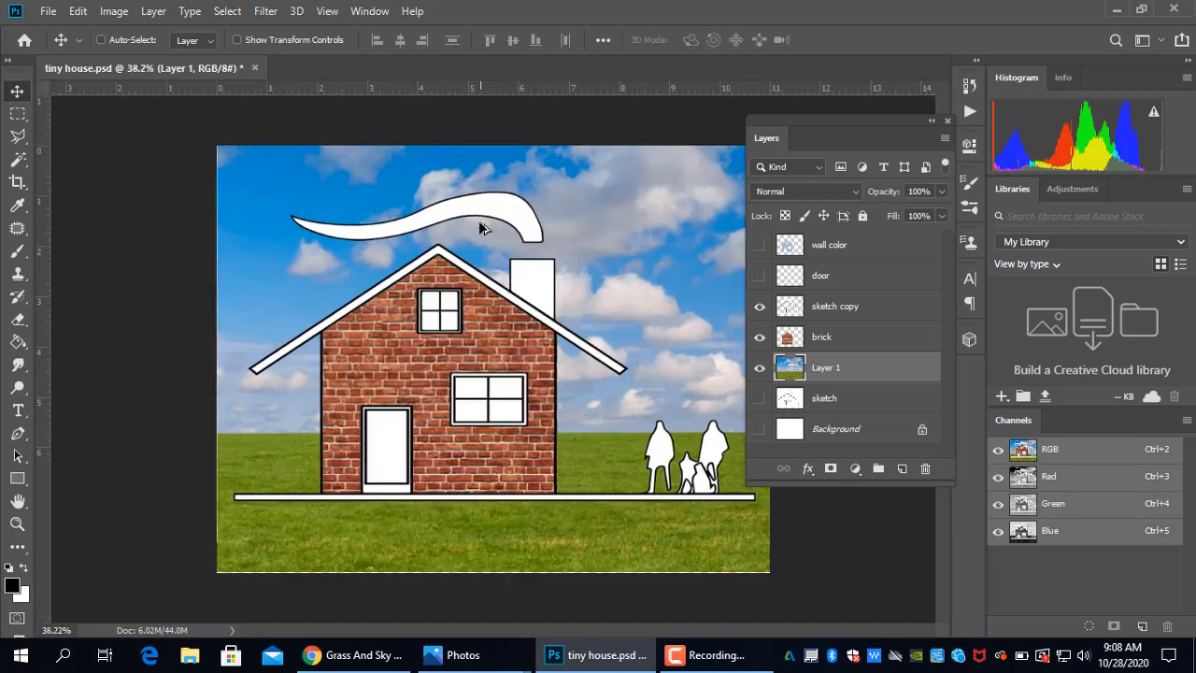
scroll(481, 227, up, 1)
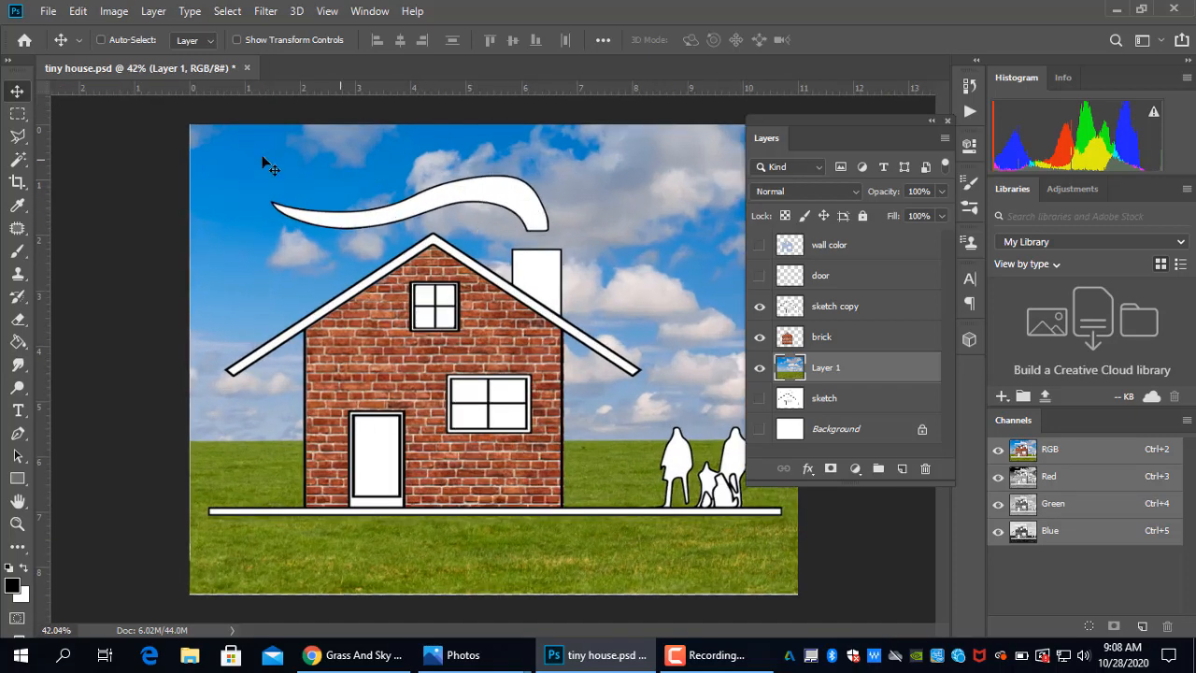
Outline the smoke shape above the chimney on the sketch copy layer with the Polygonal Lasso, delete it, and deselect.
click(17, 136)
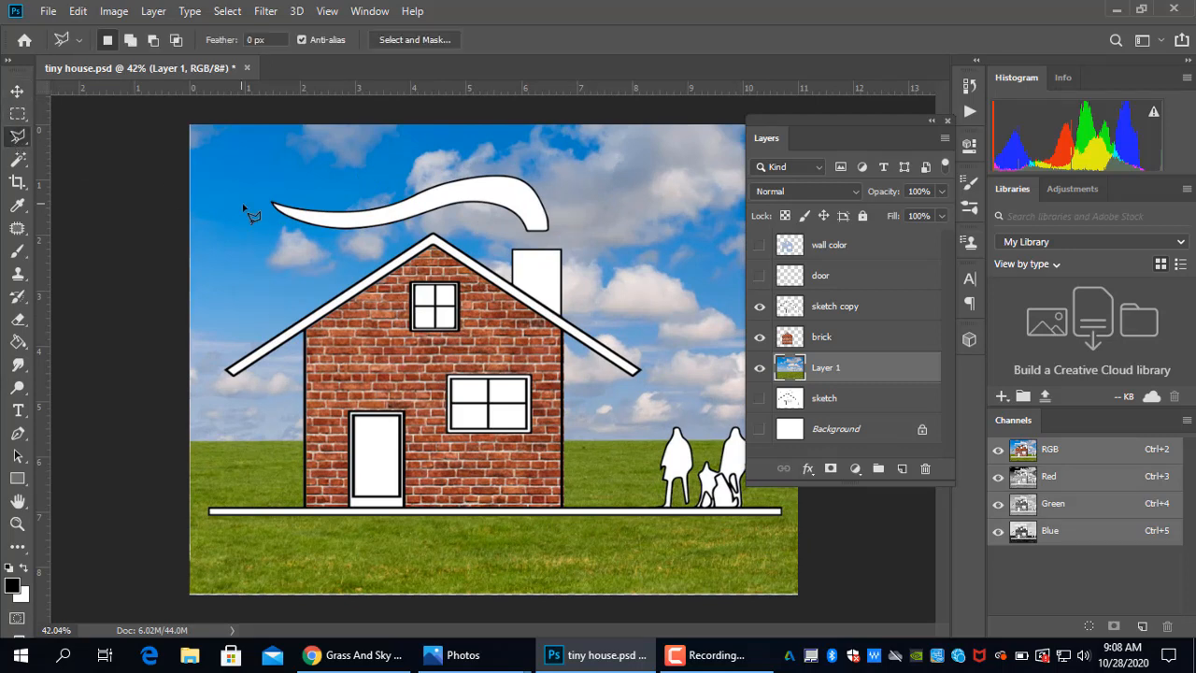
click(850, 318)
click(246, 181)
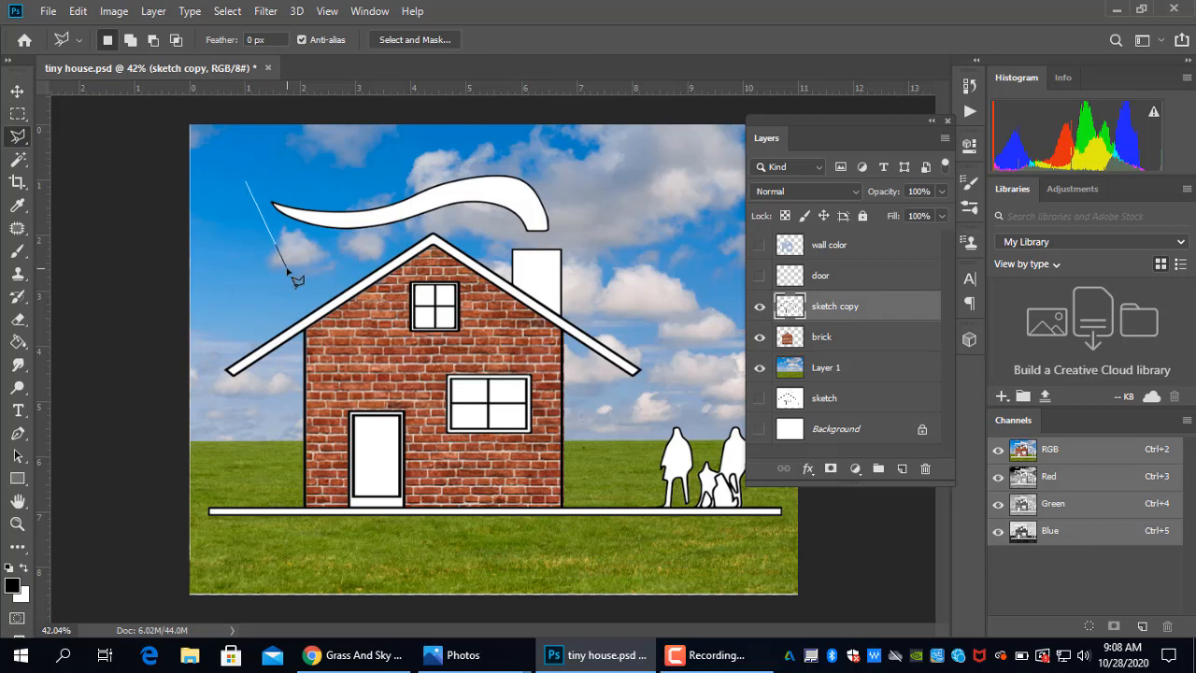
click(286, 267)
click(460, 219)
click(511, 238)
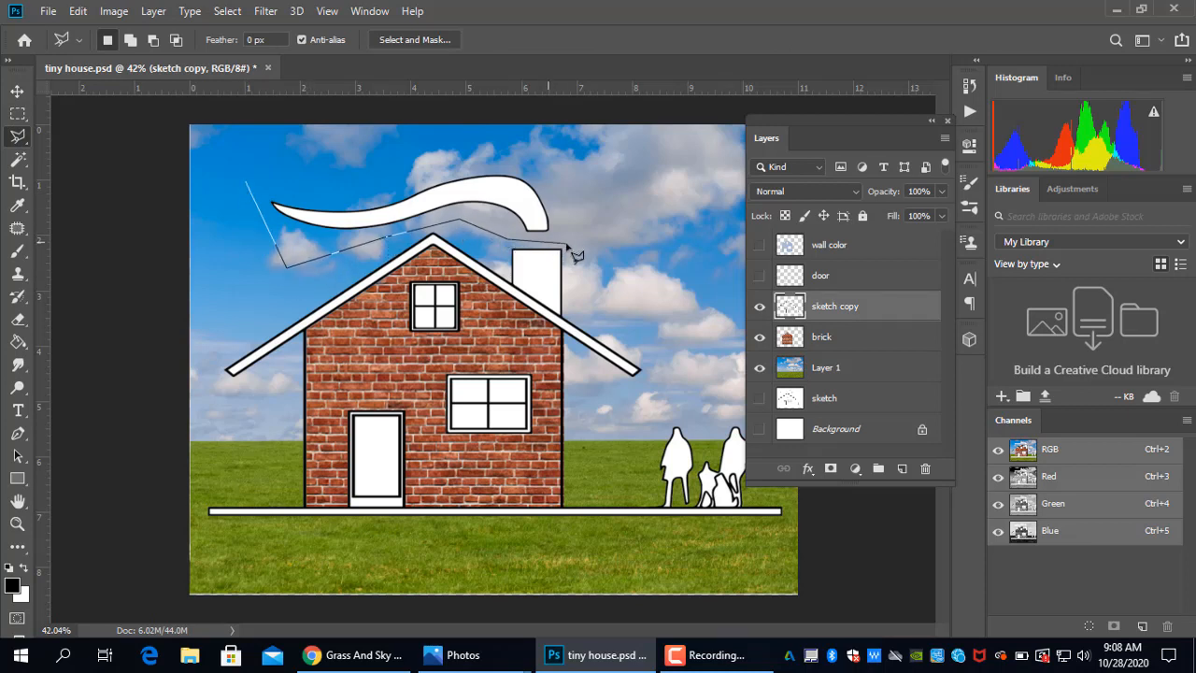
click(566, 243)
click(571, 151)
click(413, 137)
click(294, 166)
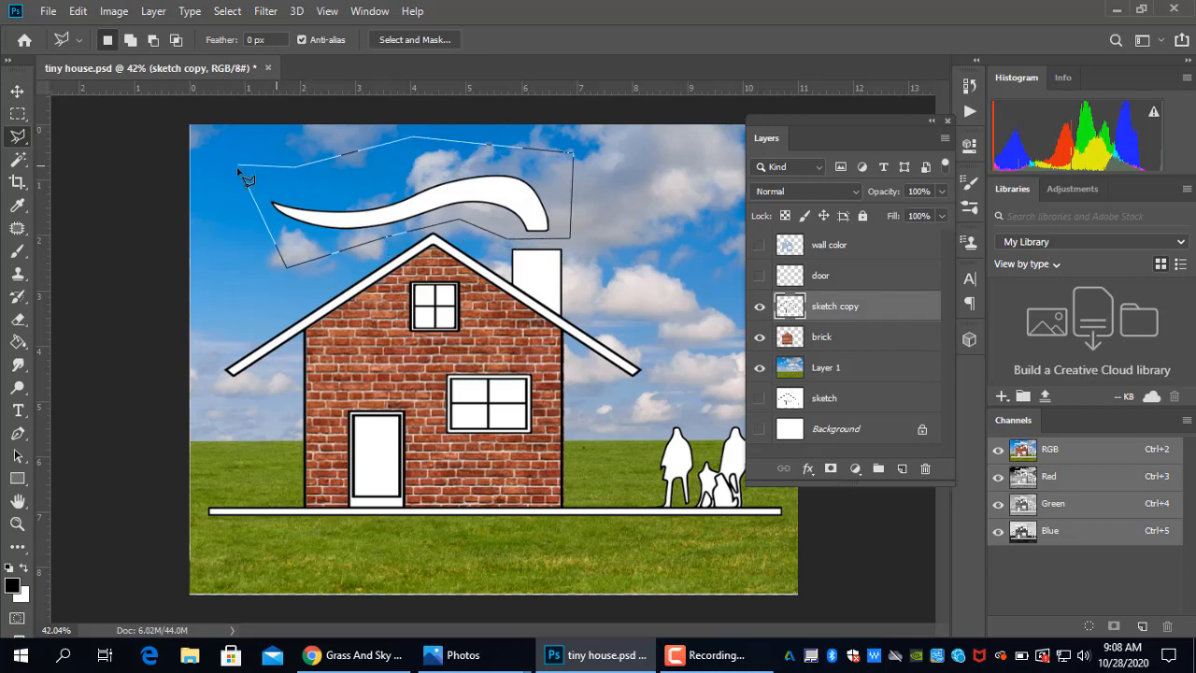
click(246, 184)
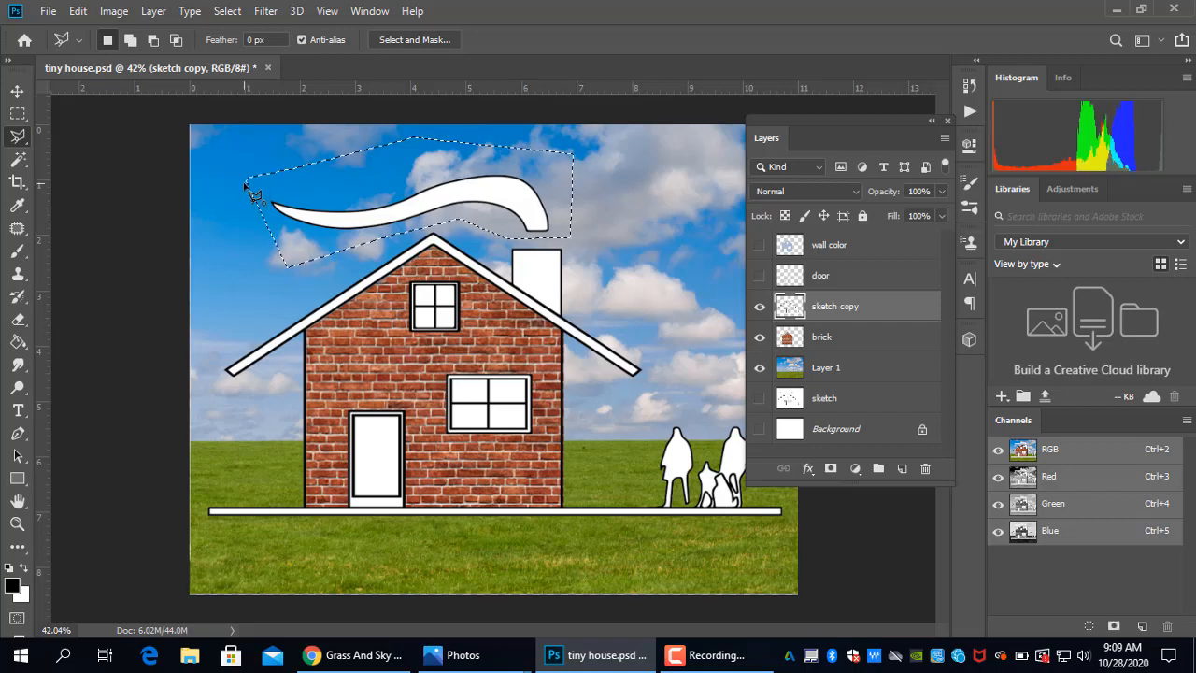
key(Delete)
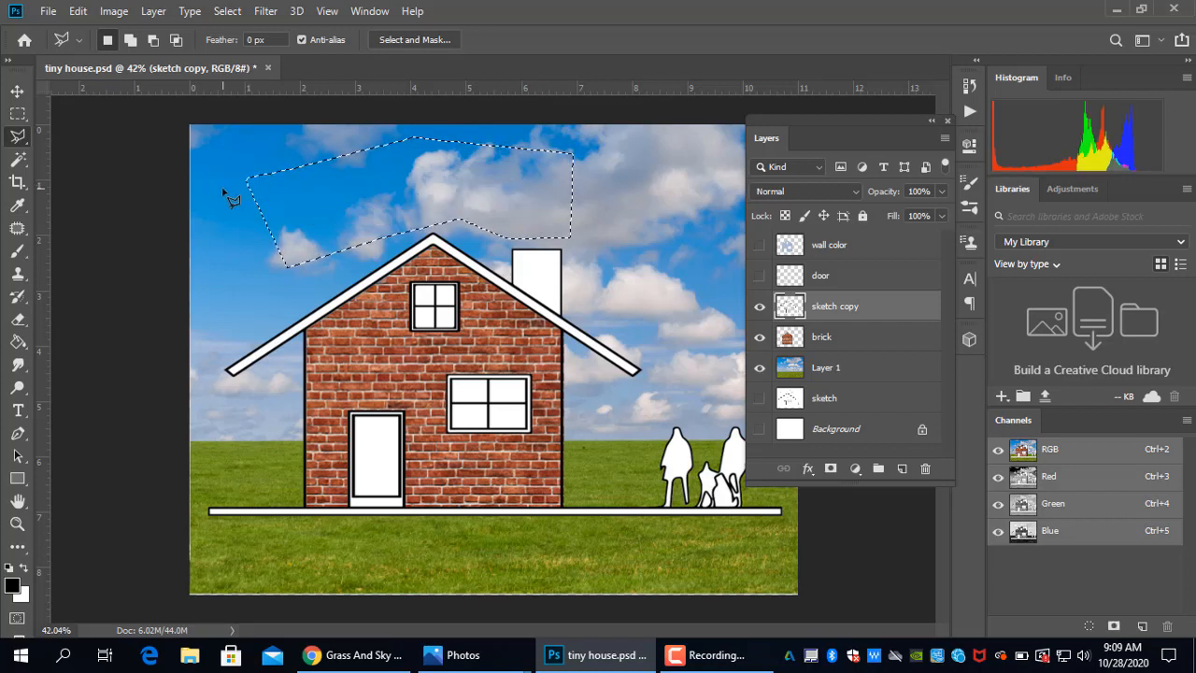
key(ctrl+d)
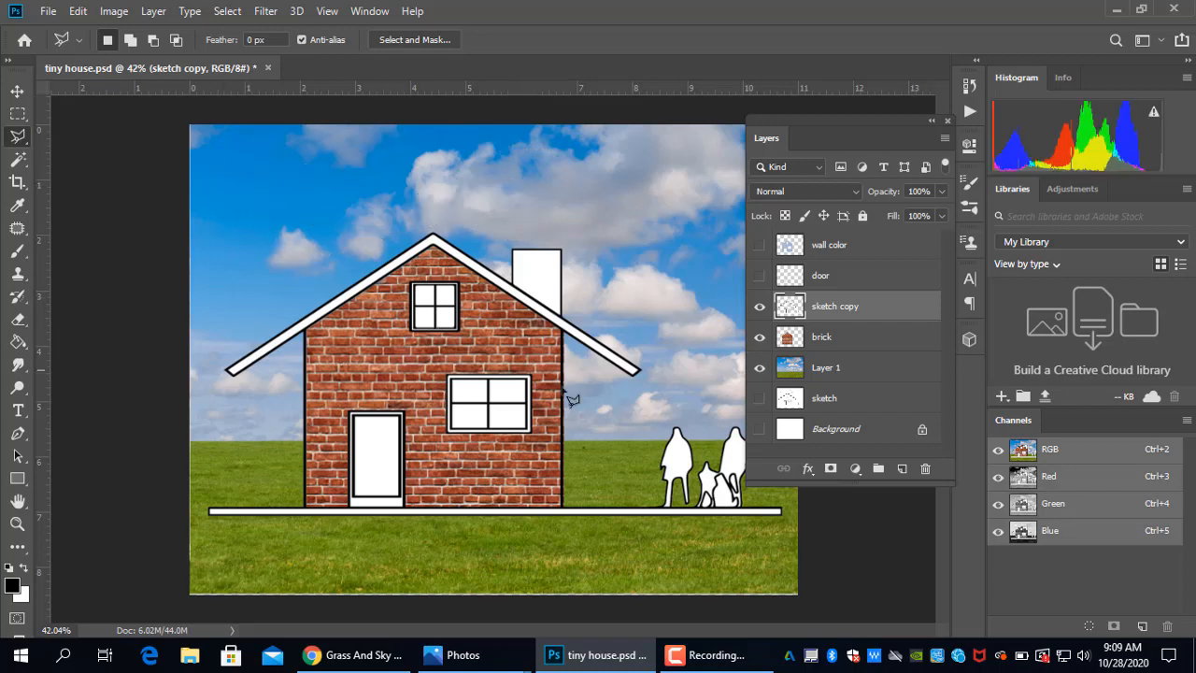
Duplicate the brick layer within the same document, keeping the name brick copy.
scroll(497, 340, up, 3)
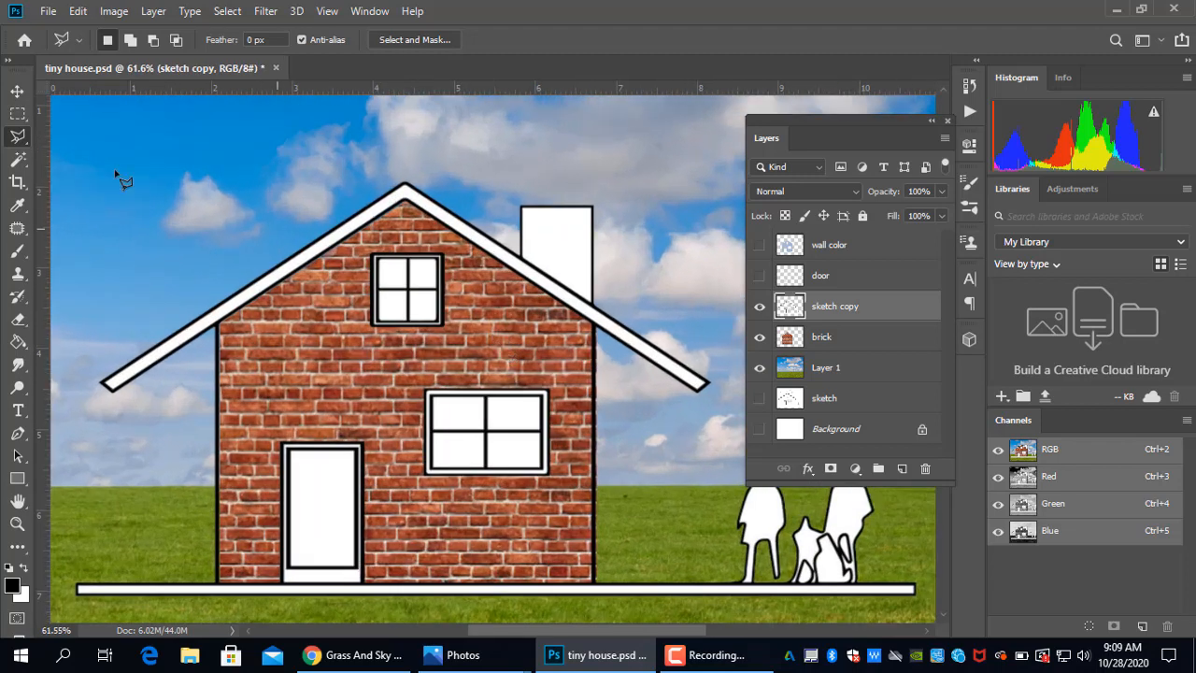
click(16, 90)
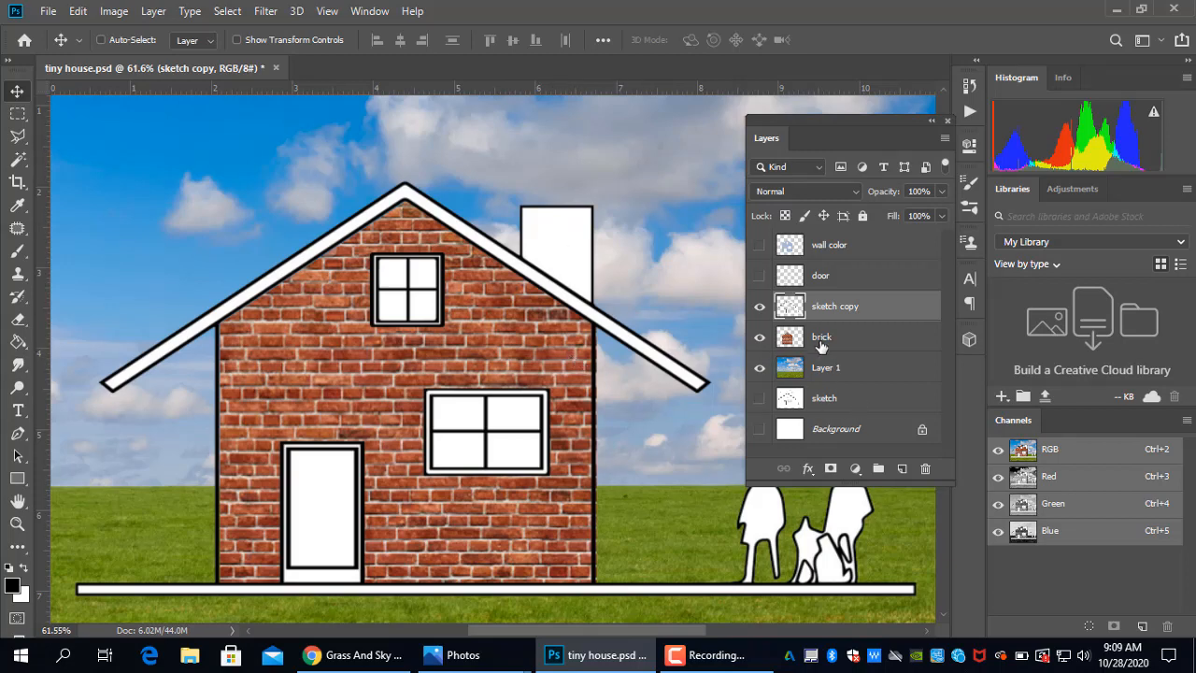
click(820, 342)
right_click(819, 342)
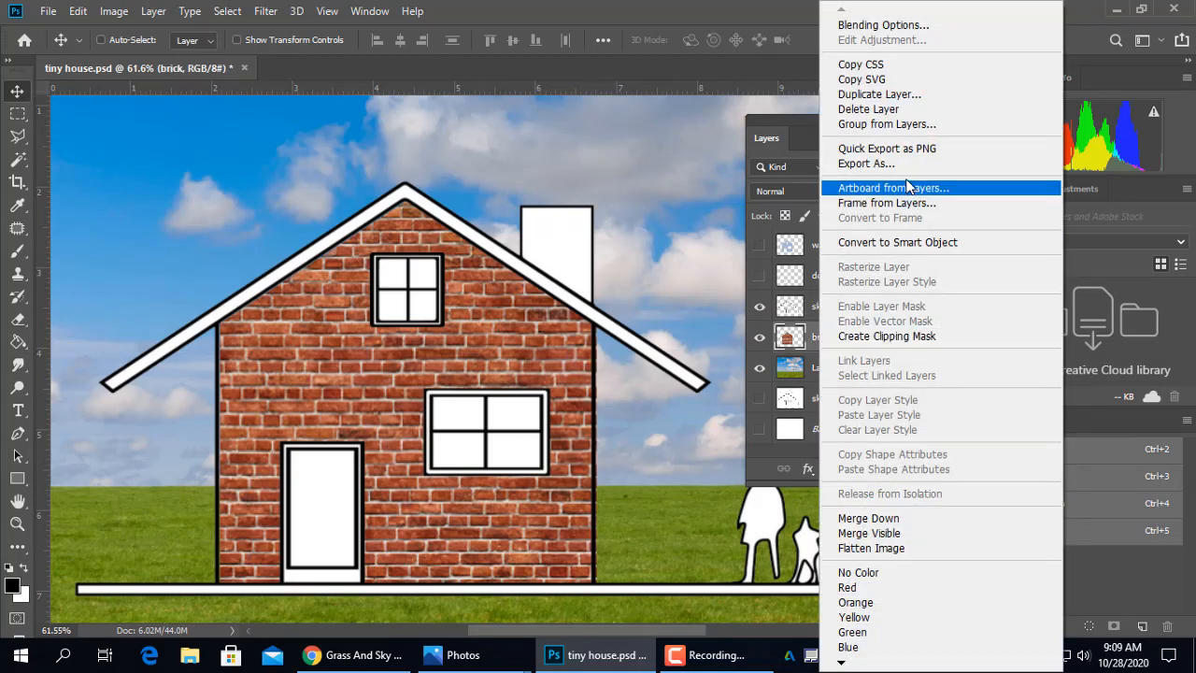
click(885, 94)
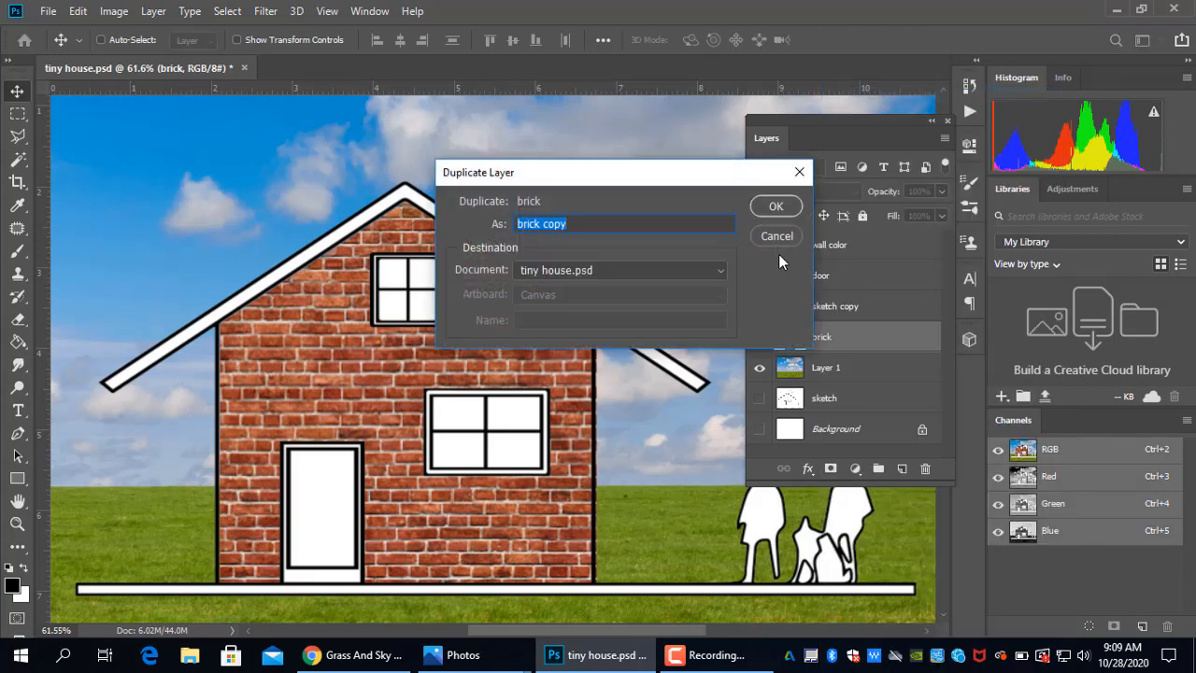
click(774, 203)
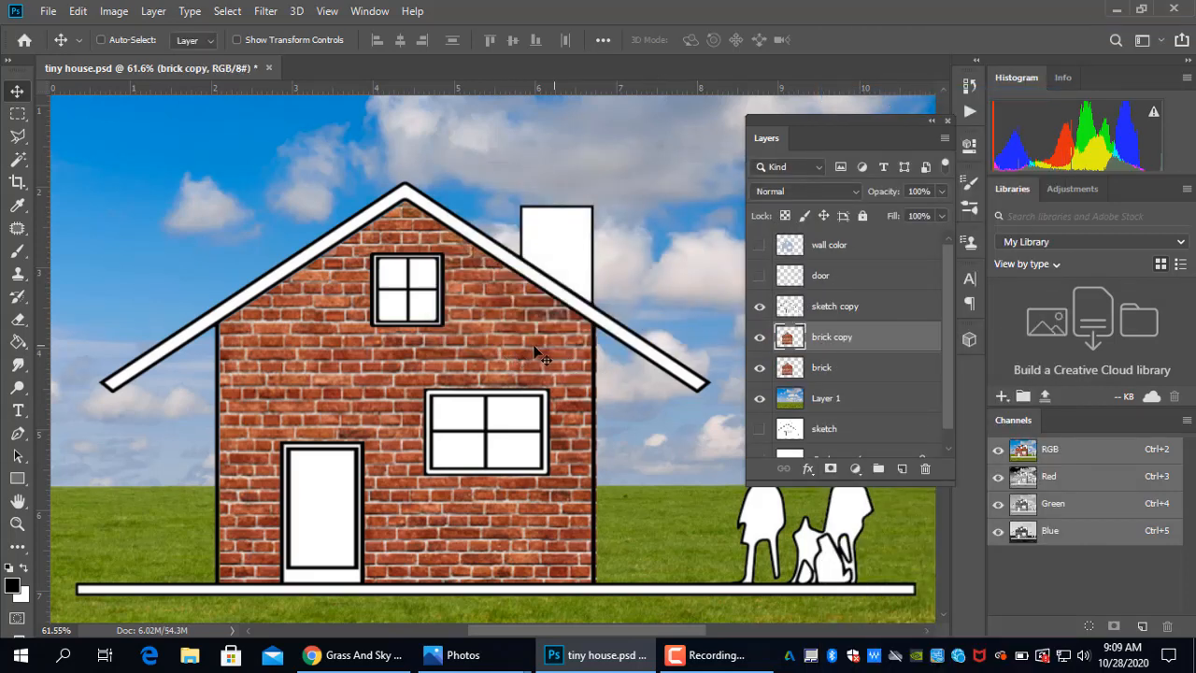
Move the brick copy layer up and to the right until clean, watermark-free bricks lie behind the whole chimney.
drag(550, 365, 792, 443)
drag(699, 363, 626, 364)
scroll(486, 366, down, 2)
drag(486, 364, 591, 243)
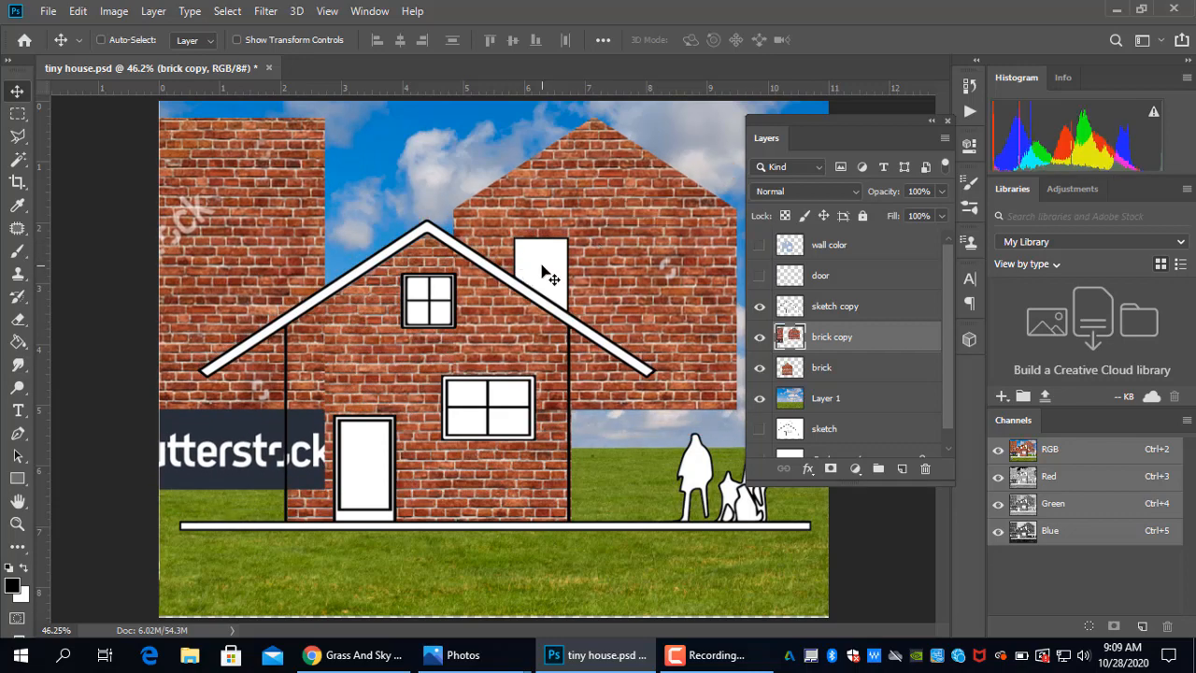
scroll(551, 278, up, 2)
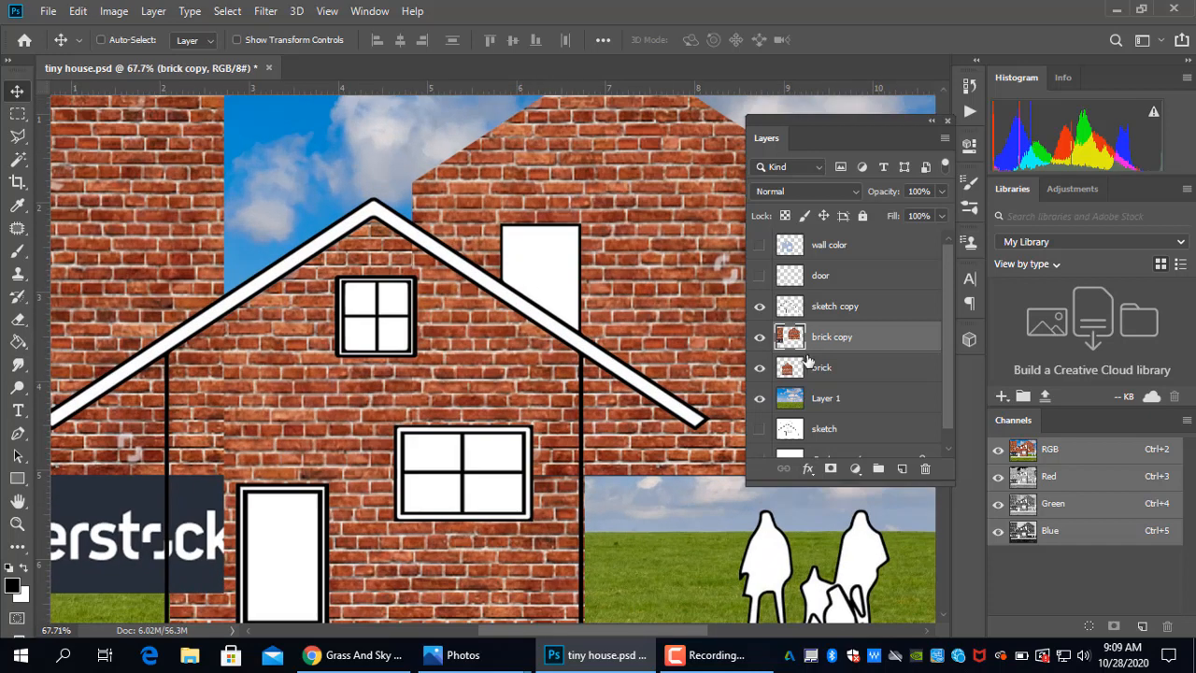
Select the chimney interior on the sketch copy layer, invert the selection, delete the surrounding bricks from brick copy, and return to the Move tool.
click(825, 306)
click(17, 159)
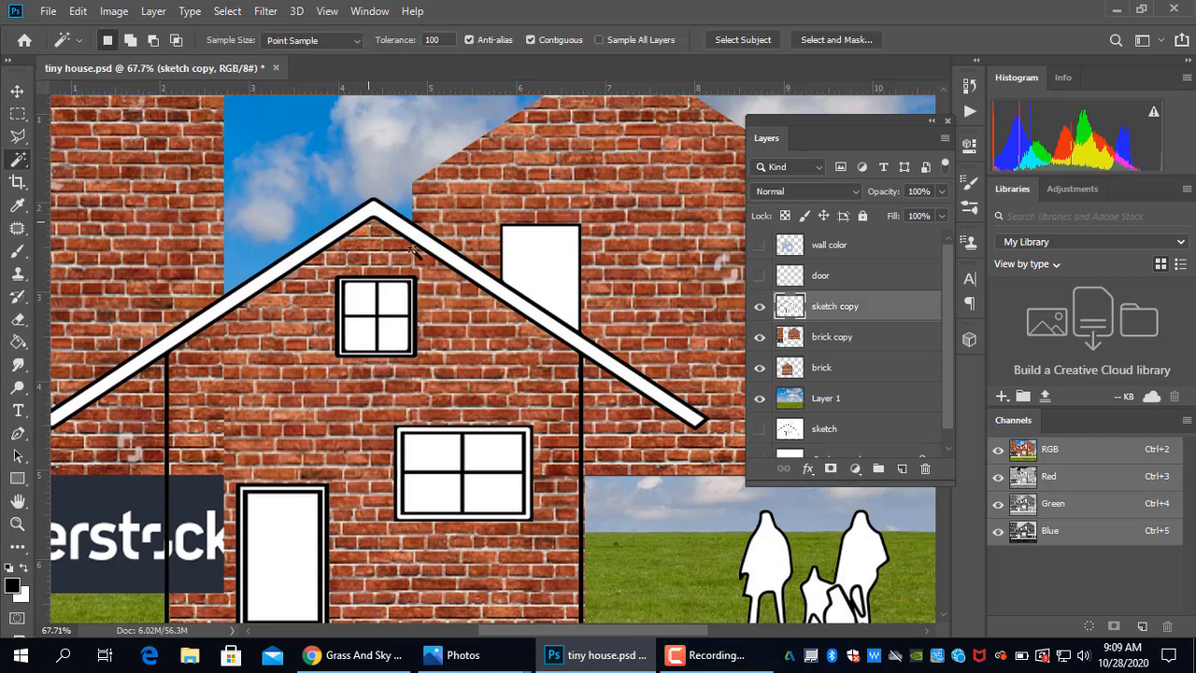
click(532, 259)
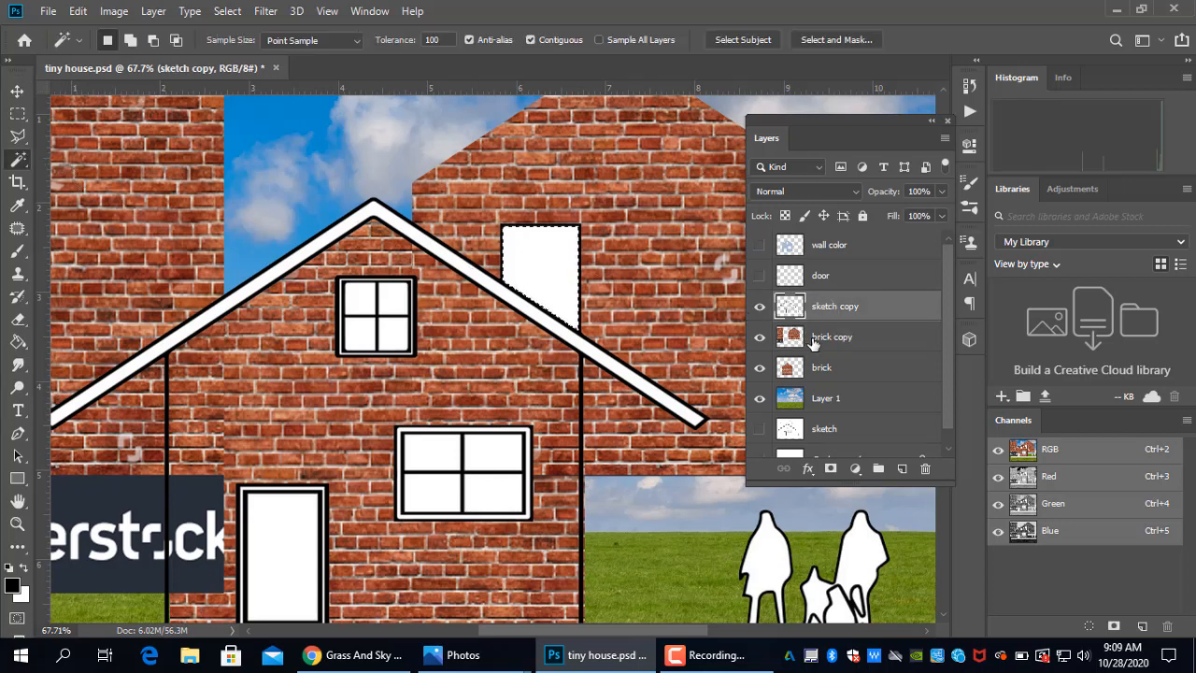
click(822, 338)
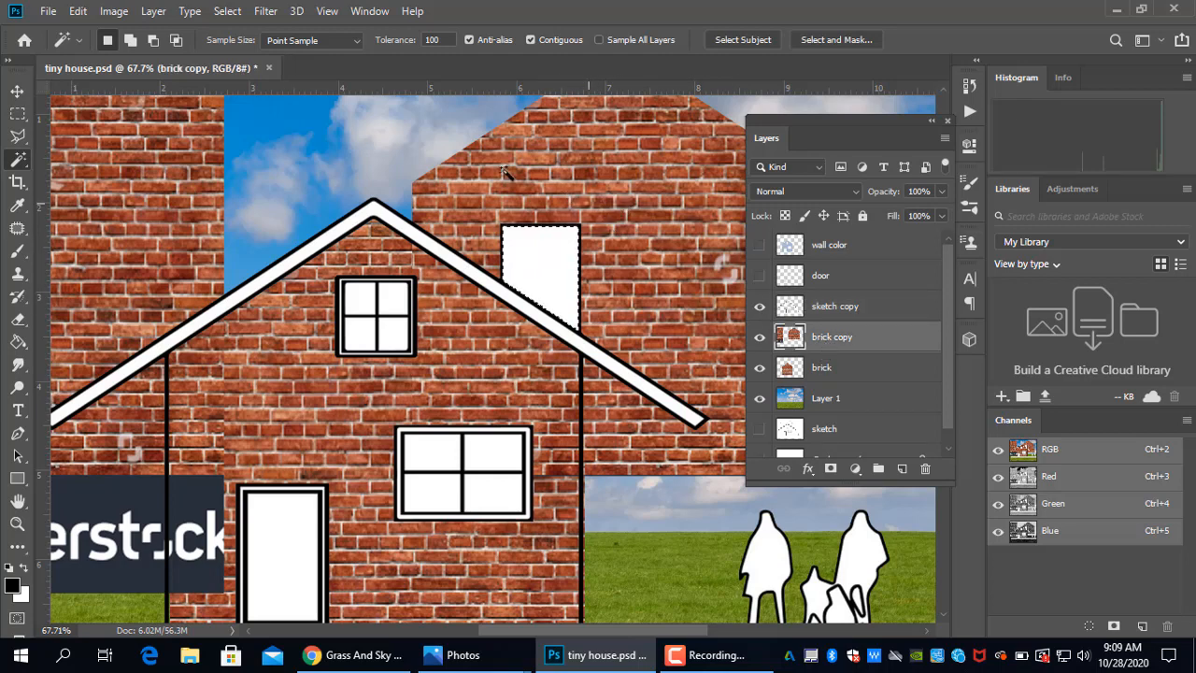
click(157, 11)
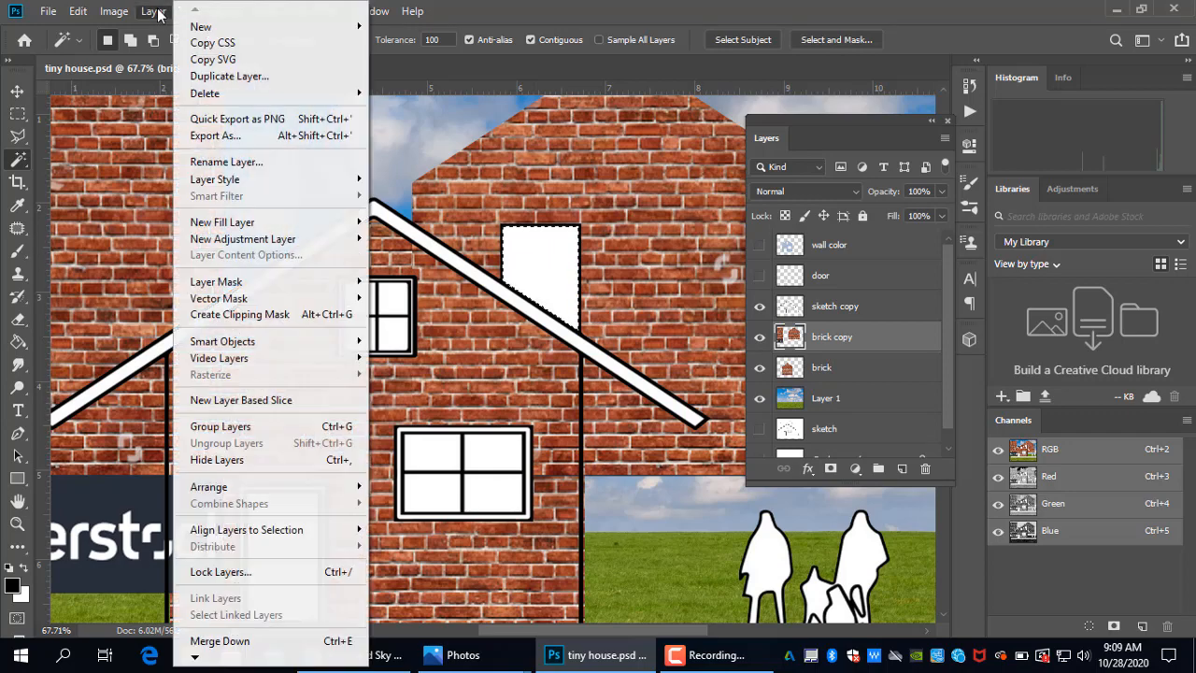
click(473, 15)
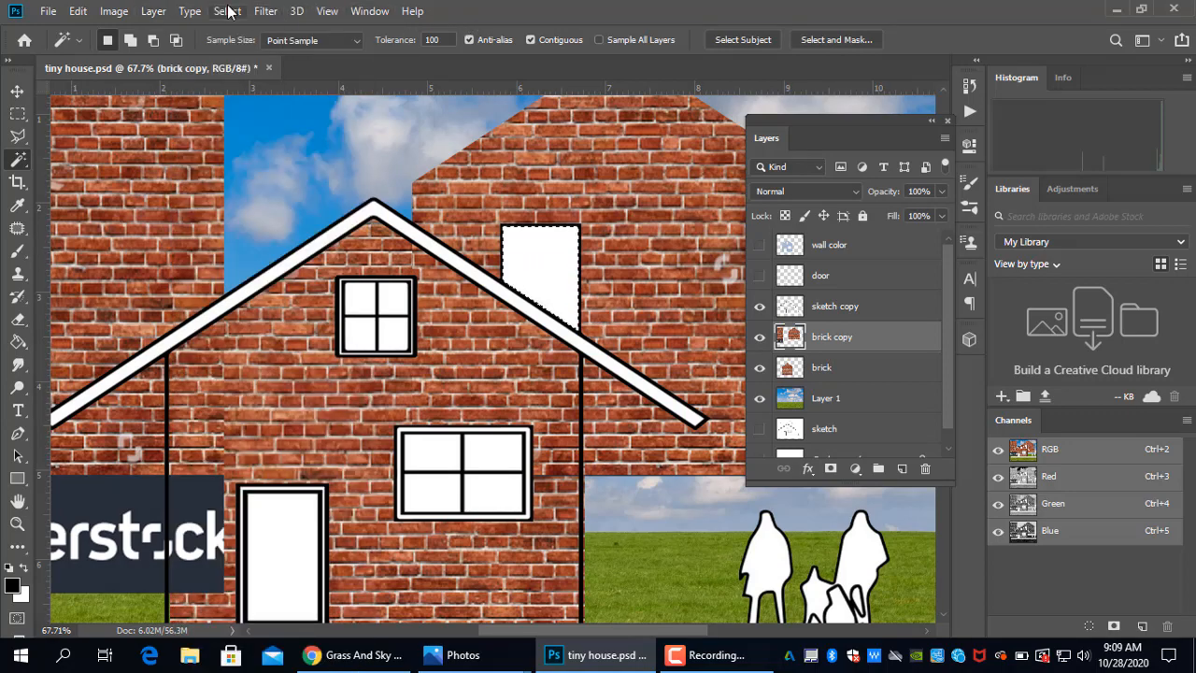
click(228, 12)
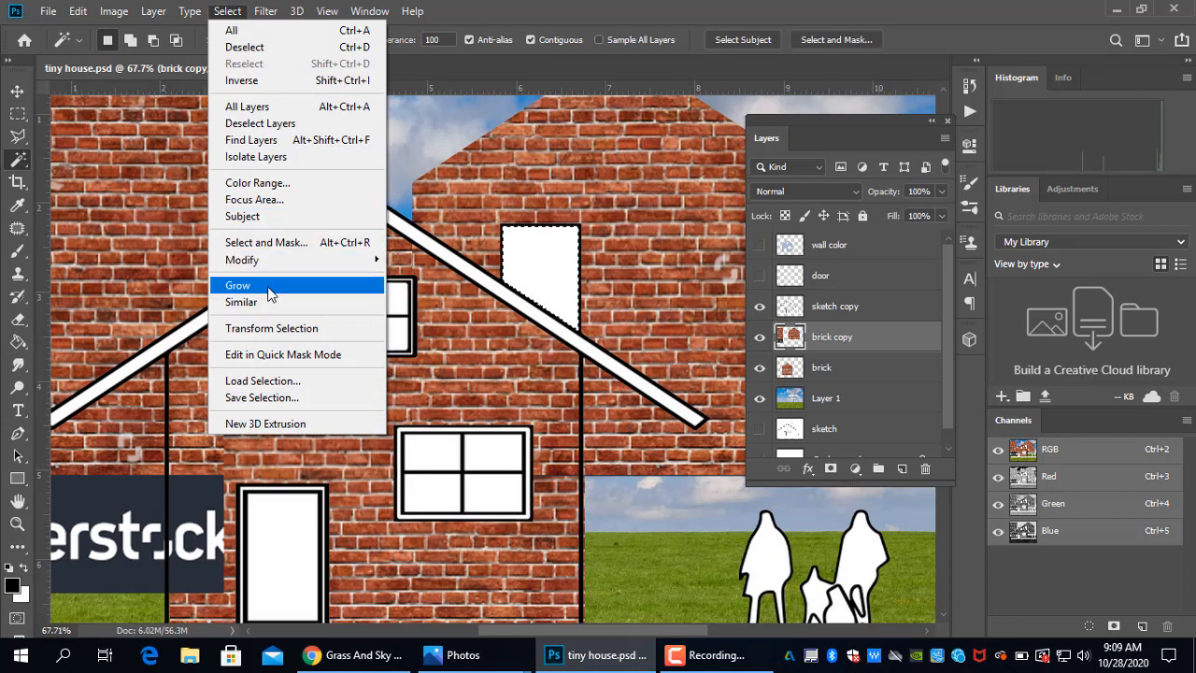
click(263, 81)
key(Delete)
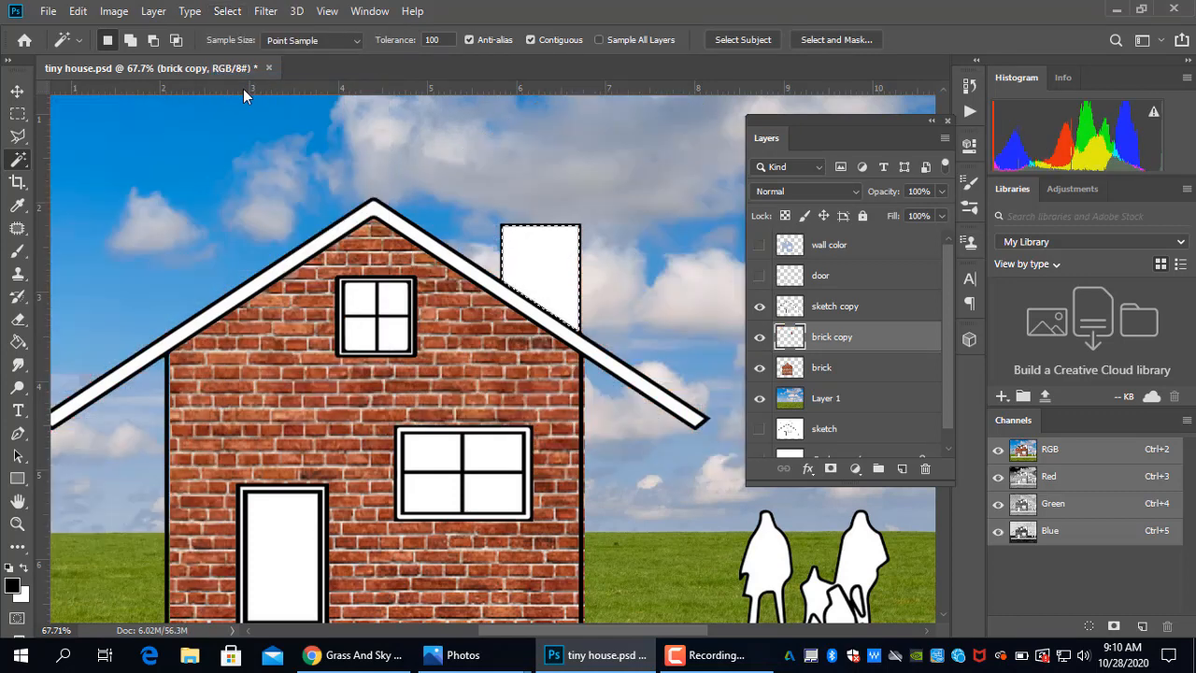
click(17, 91)
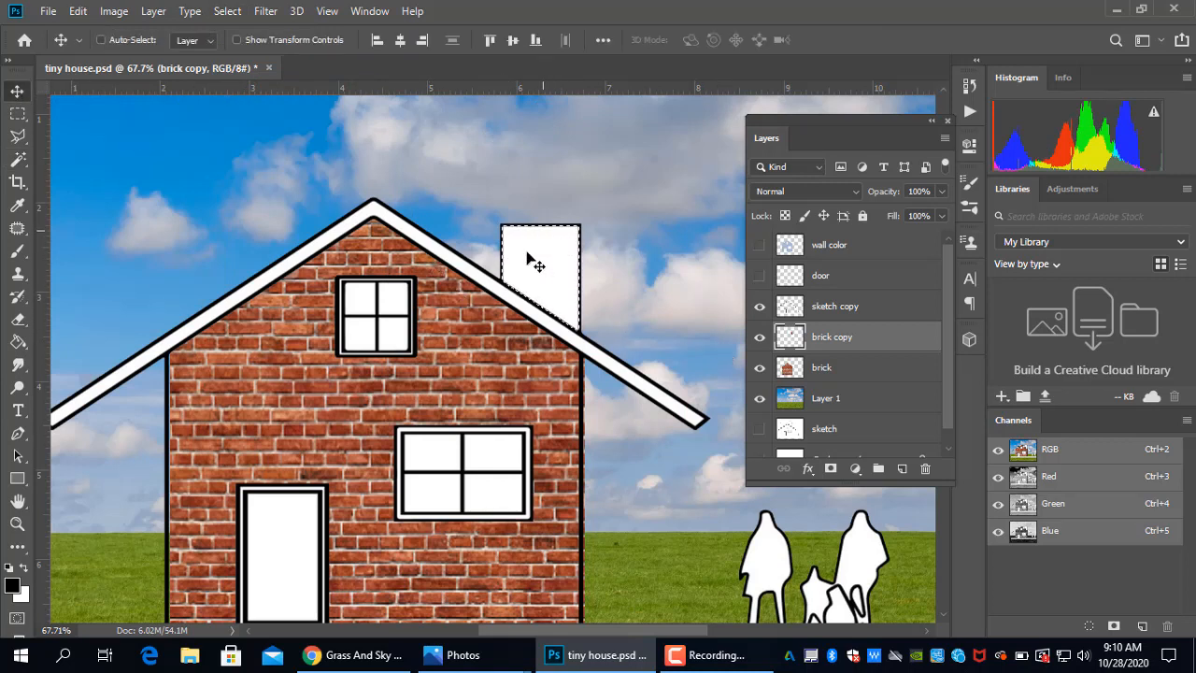
click(832, 309)
key(Delete)
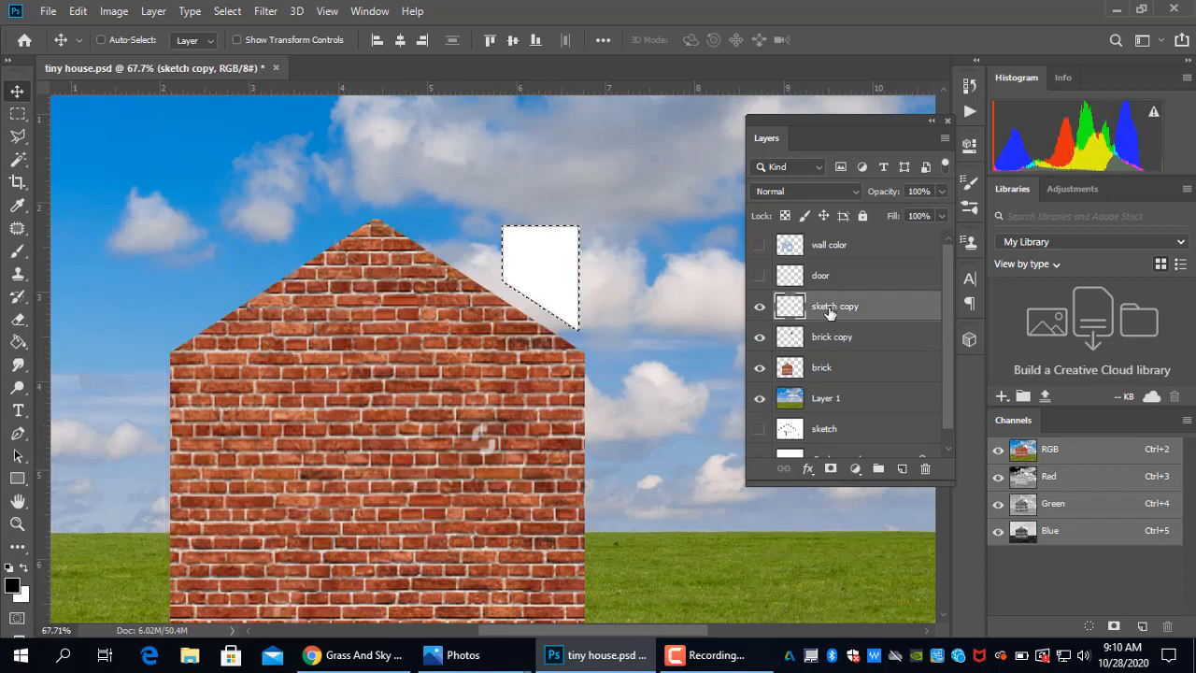
key(ctrl+z)
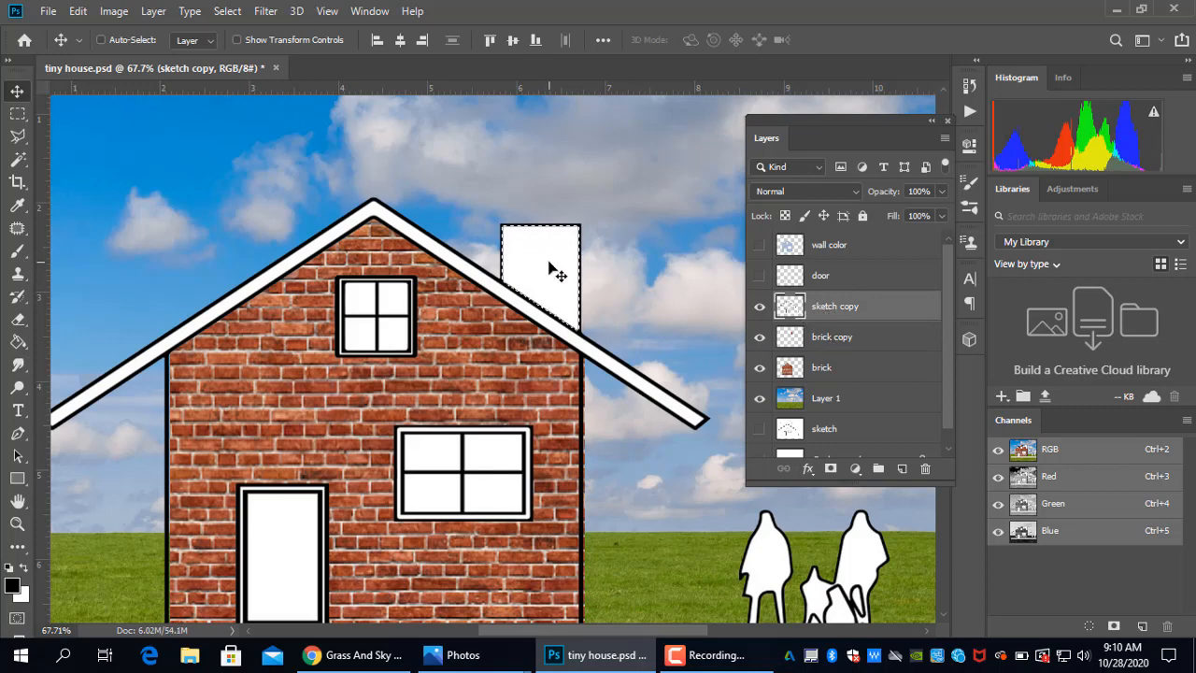
click(761, 311)
click(760, 311)
key(Delete)
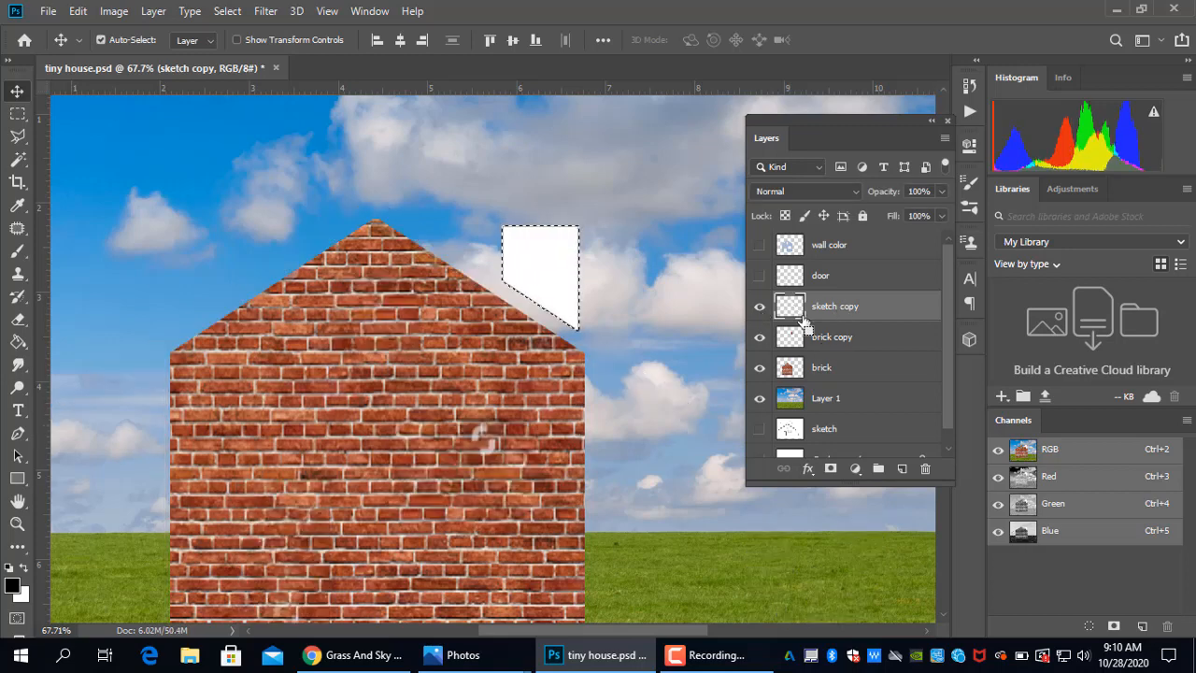
key(ctrl+z)
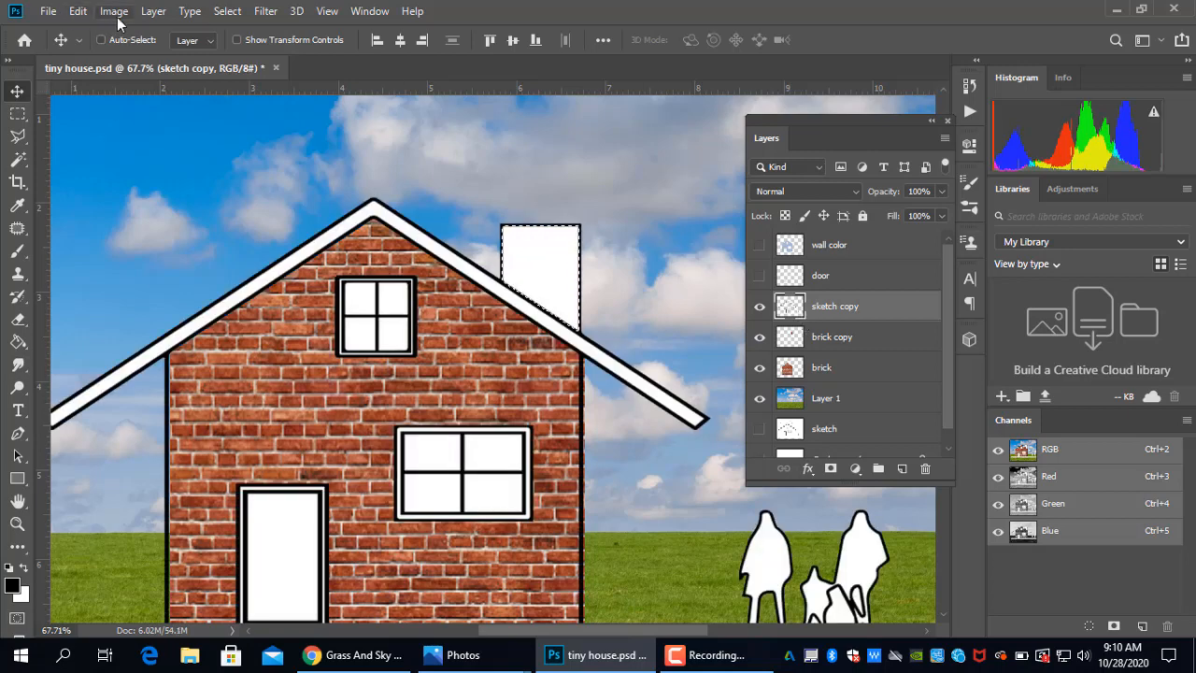
Invert the selection, delete the white chimney interior from the sketch copy layer to expose the bricks, and deselect.
click(224, 11)
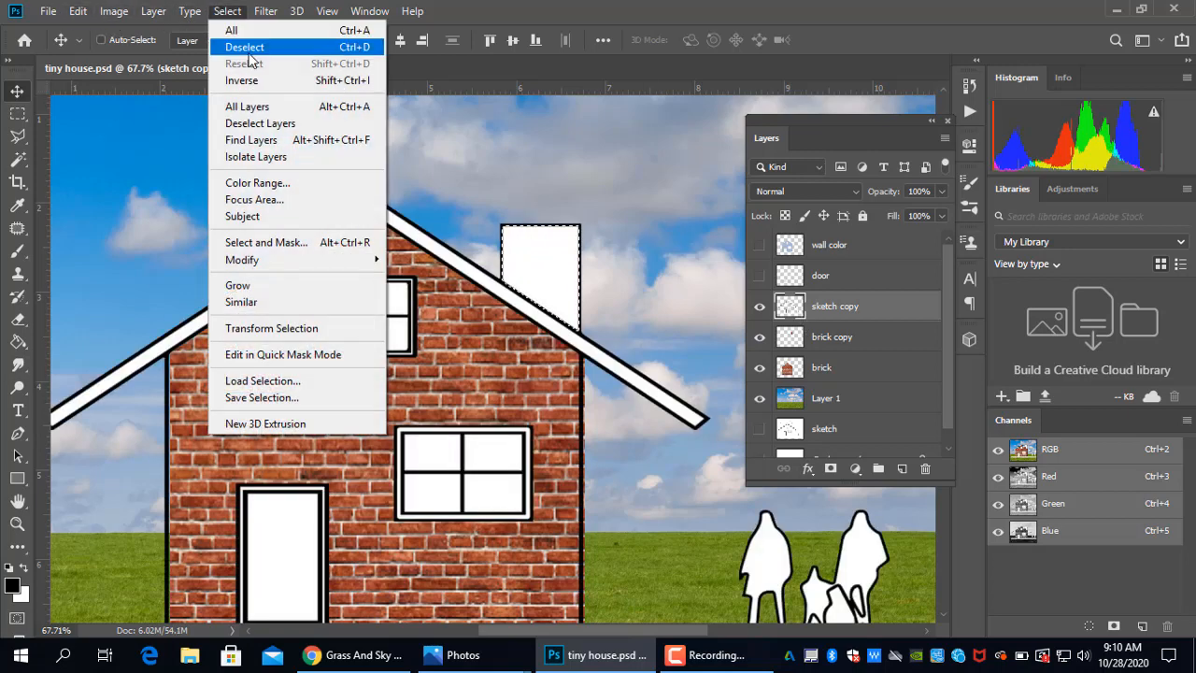
click(239, 80)
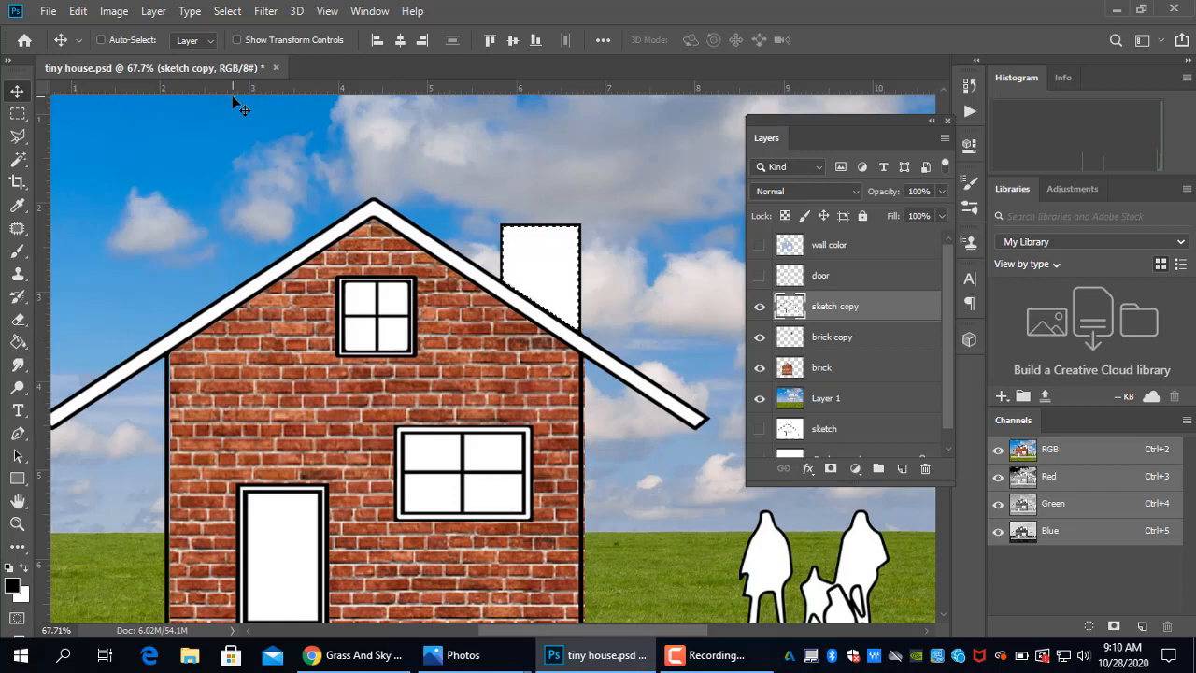
key(Delete)
key(ctrl)
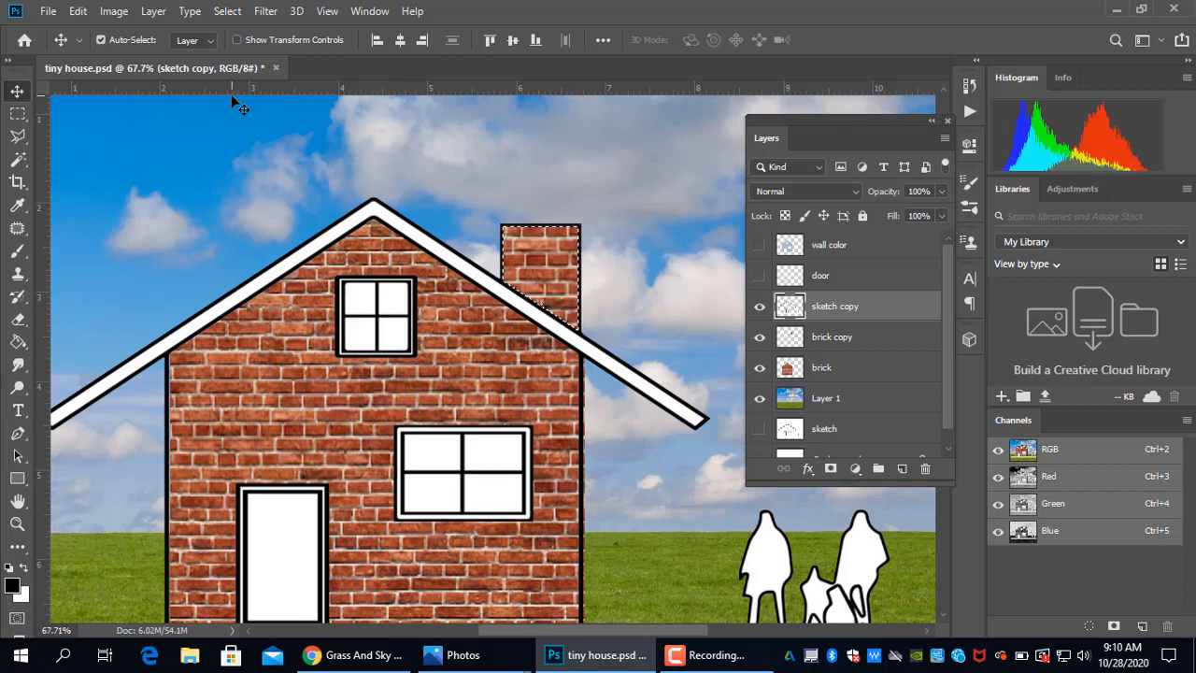
key(ctrl+d)
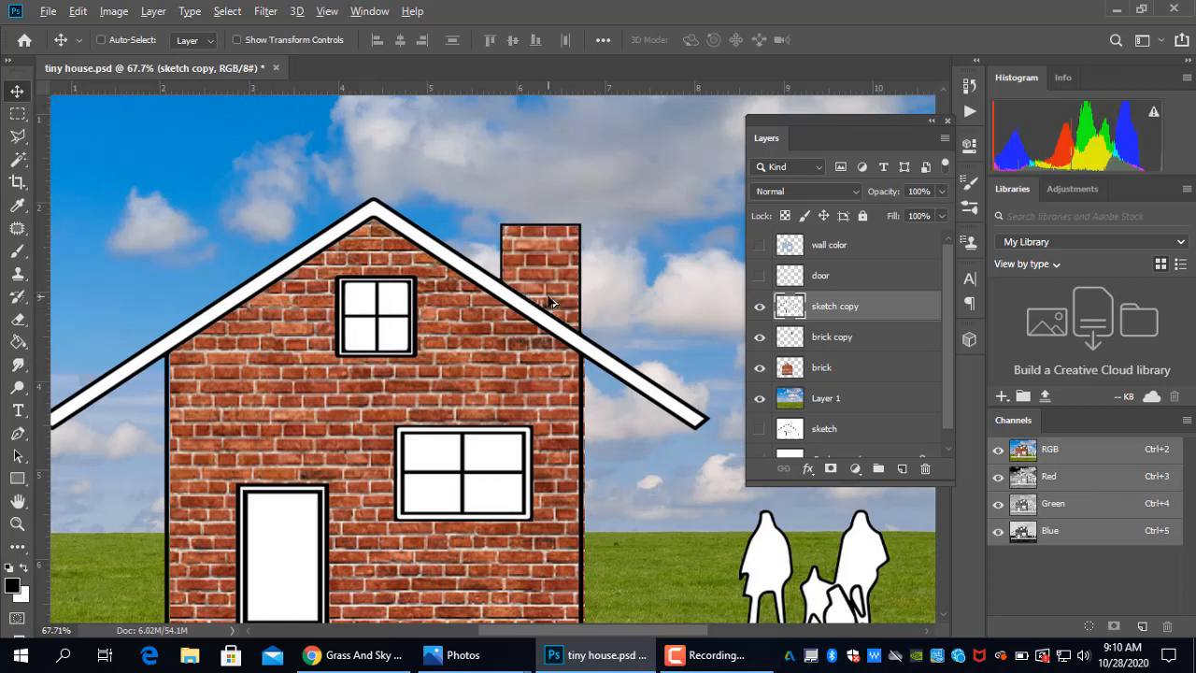
scroll(552, 302, down, 3)
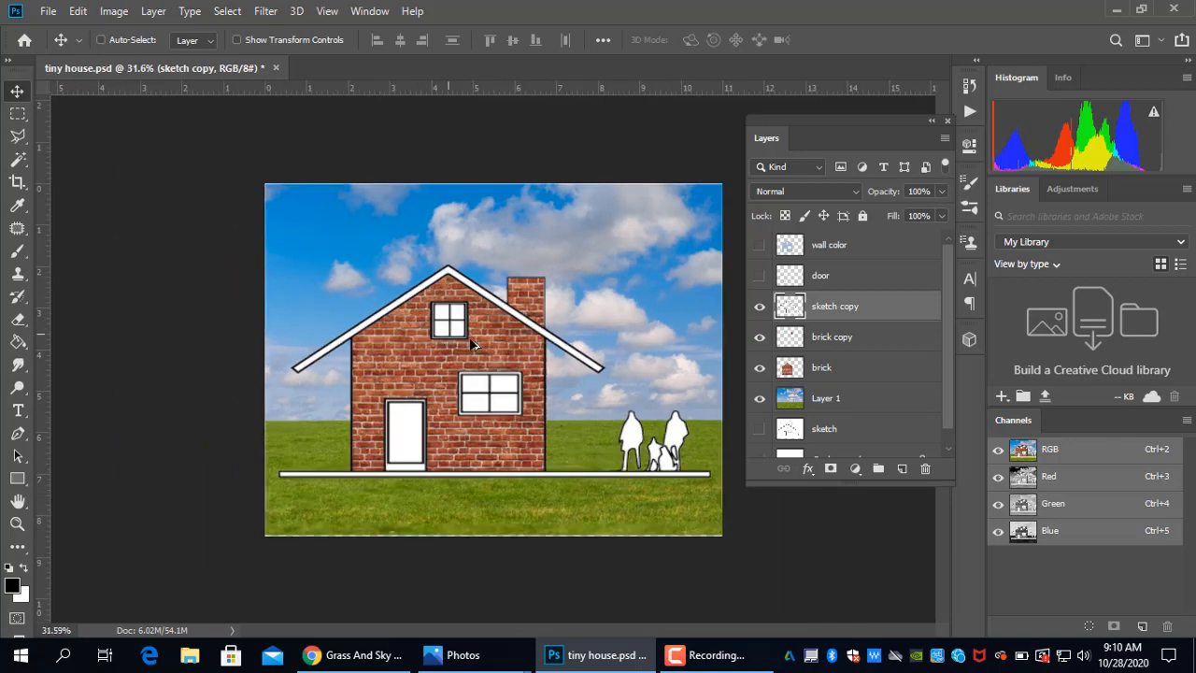
scroll(530, 340, up, 3)
scroll(530, 340, up, 1)
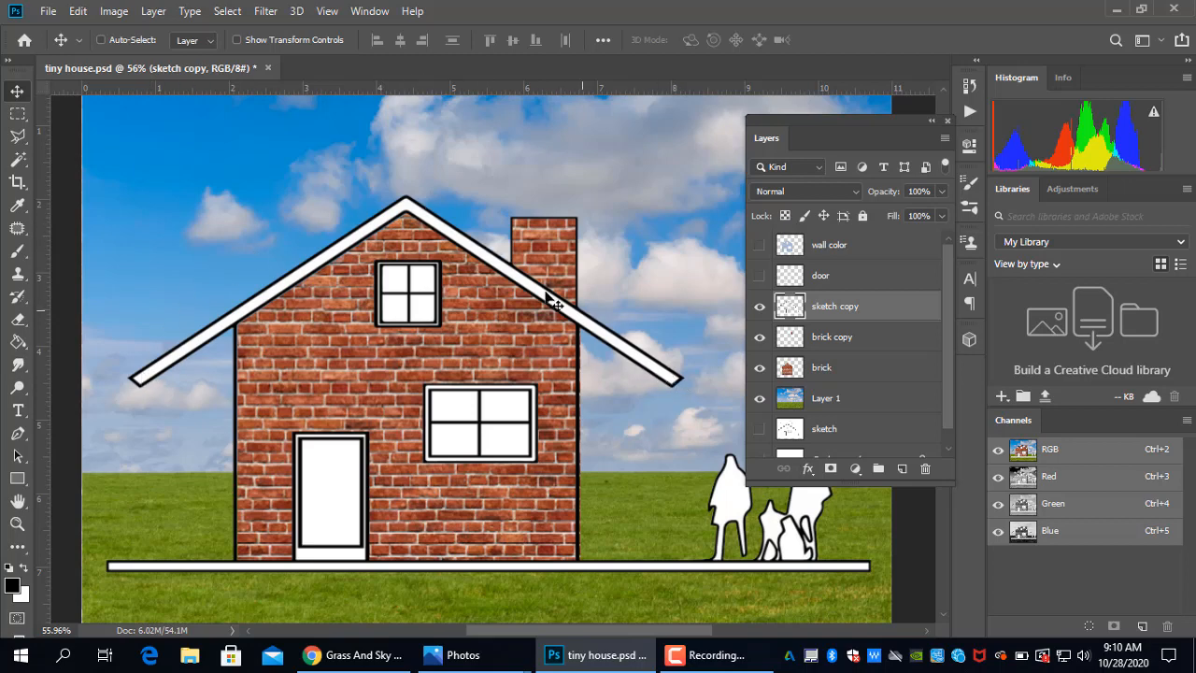
scroll(484, 267, down, 2)
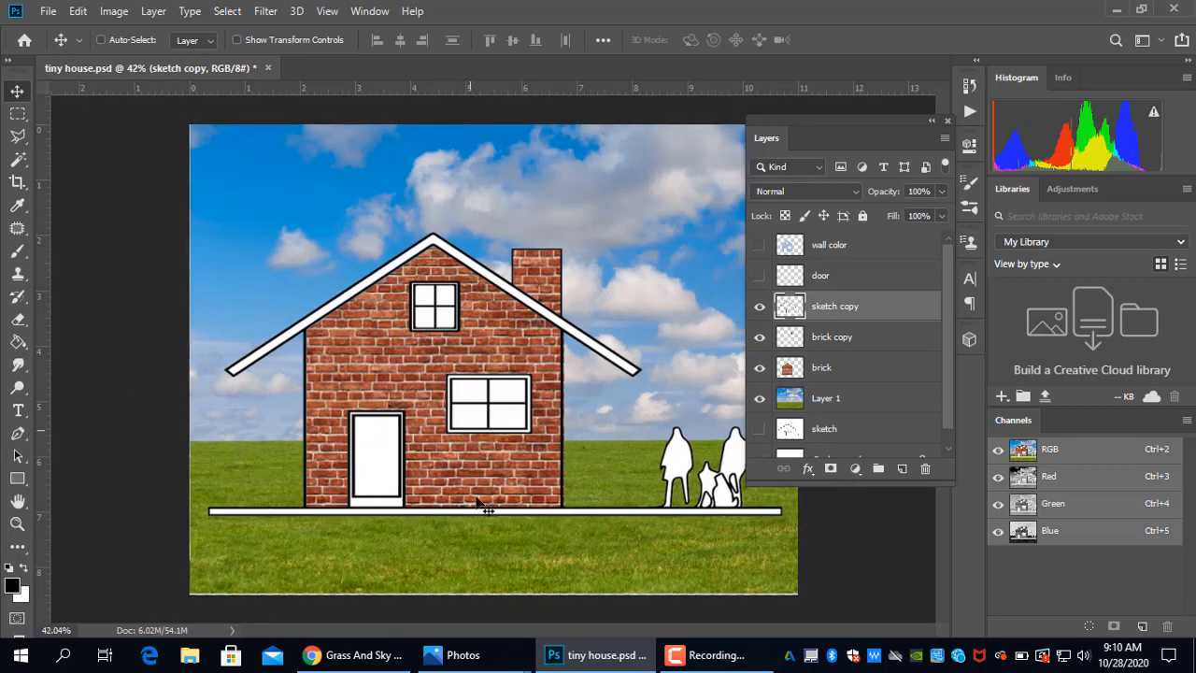
Switch to Chrome and search Google Images for trees, replacing the sky and grass query.
click(353, 657)
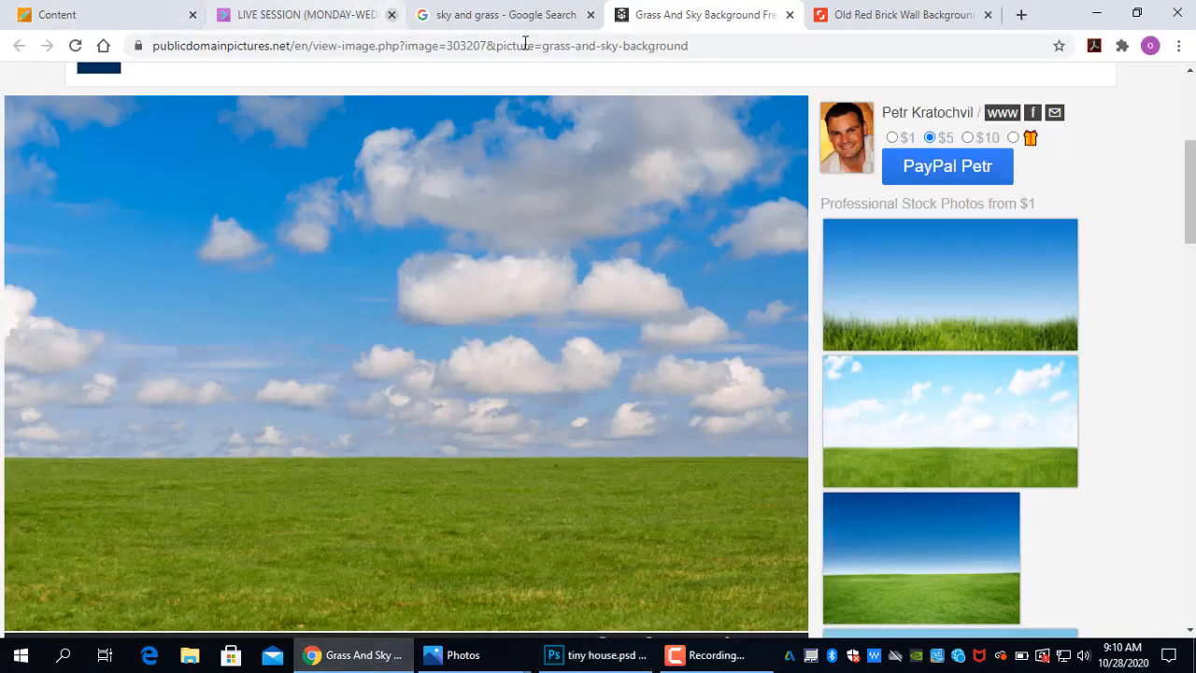
click(715, 47)
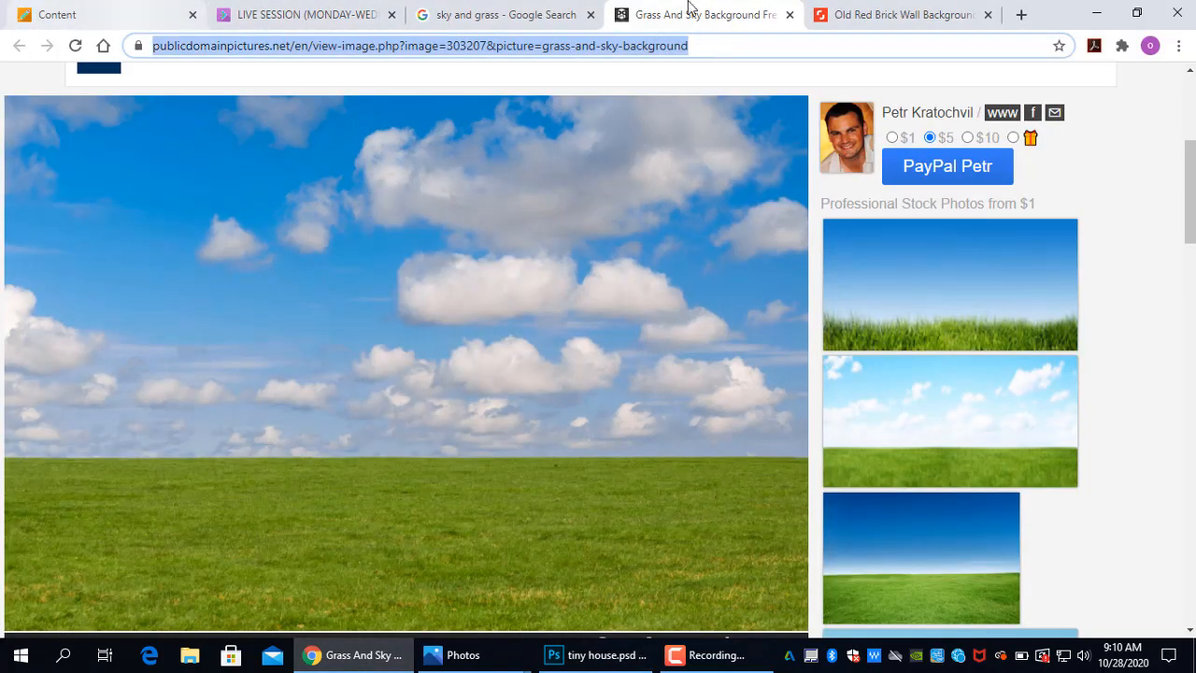
click(479, 15)
scroll(414, 75, up, 5)
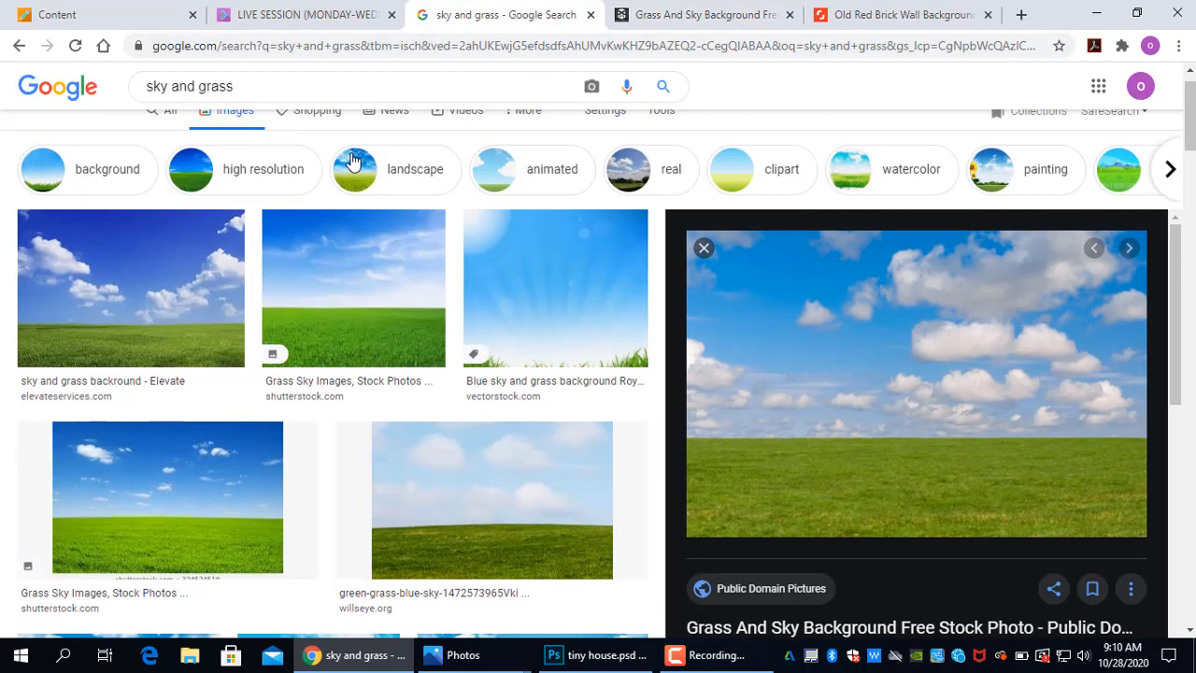
drag(270, 97, 15, 103)
text(tree)
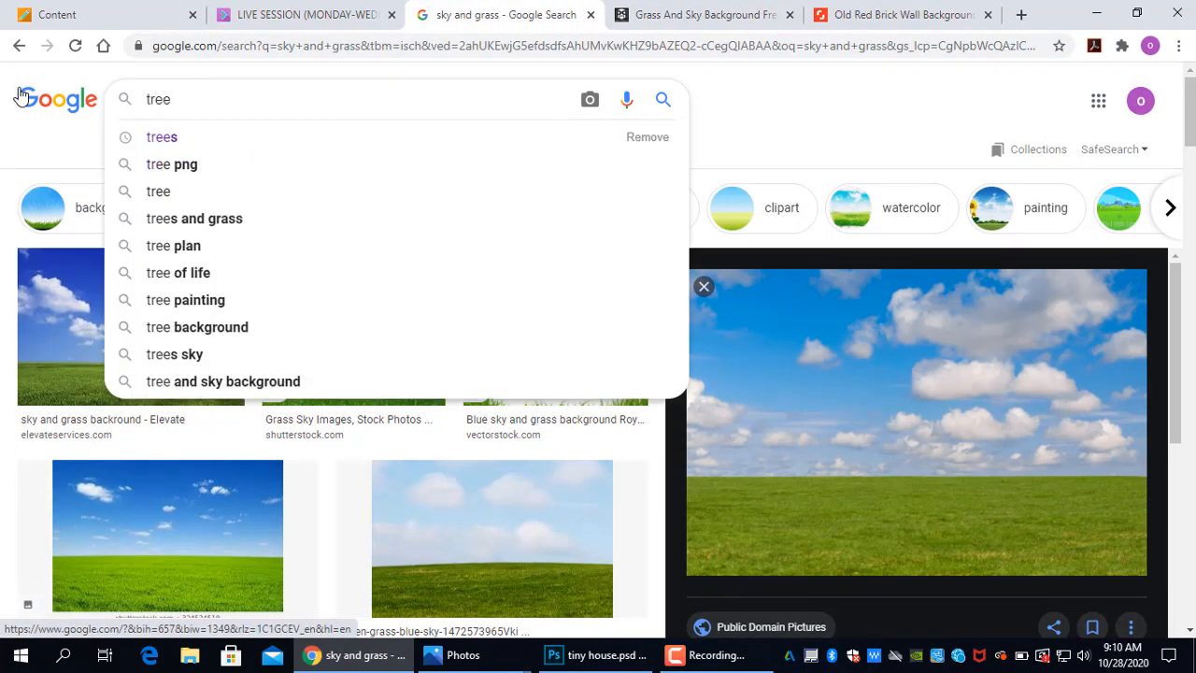
text(s)
key(Return)
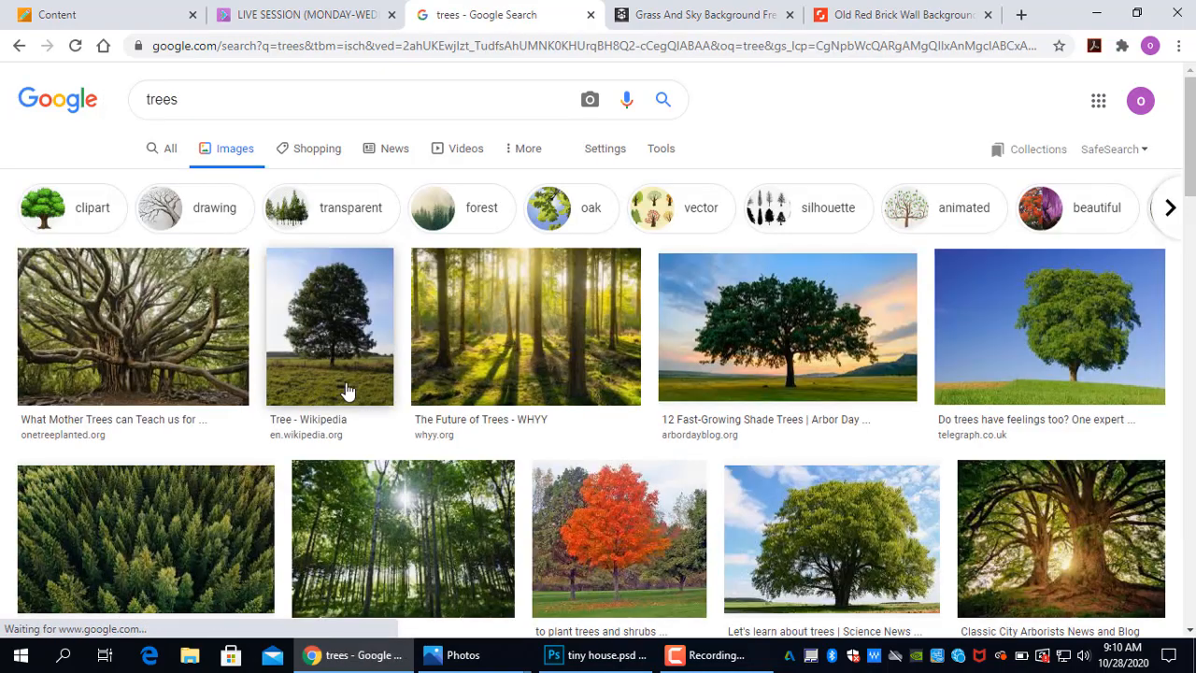
Browse the tree image results for a tree suitable for the house picture.
scroll(411, 386, down, 1)
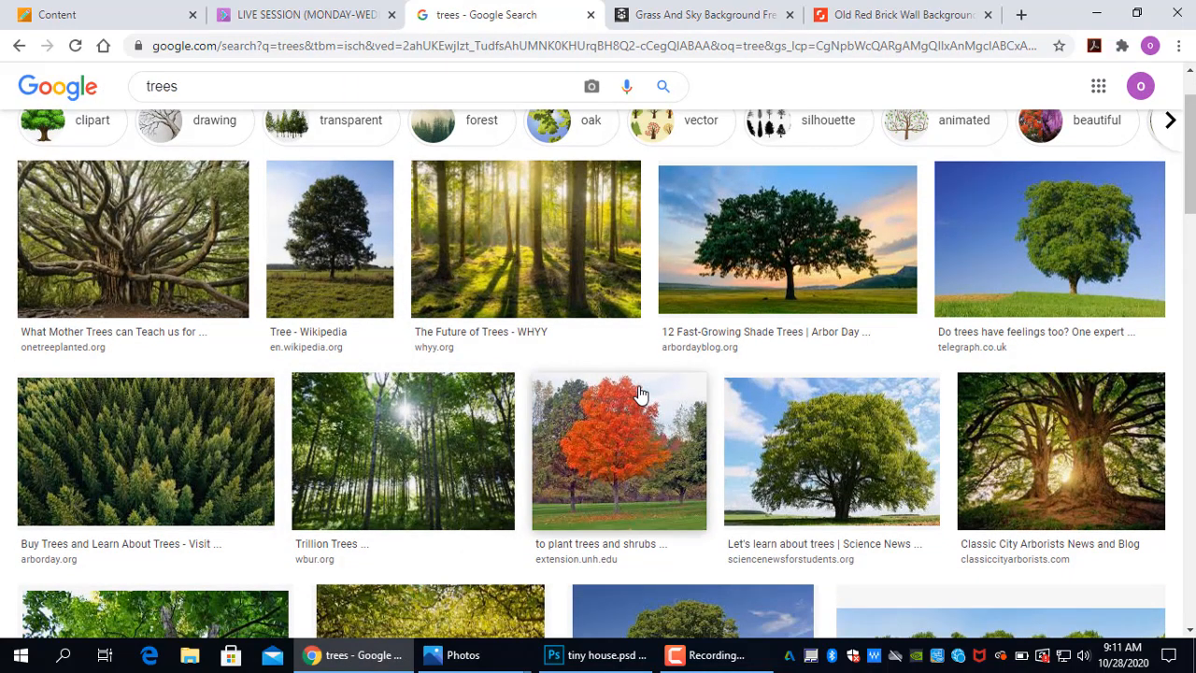
scroll(638, 394, down, 5)
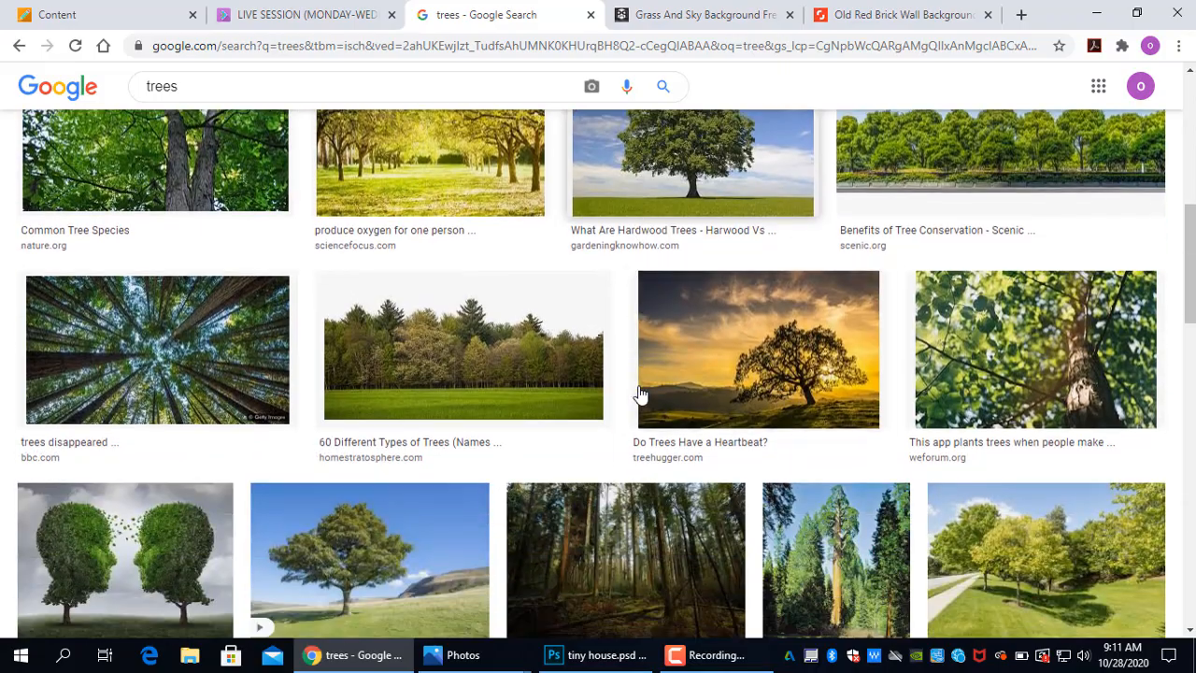
scroll(639, 394, down, 6)
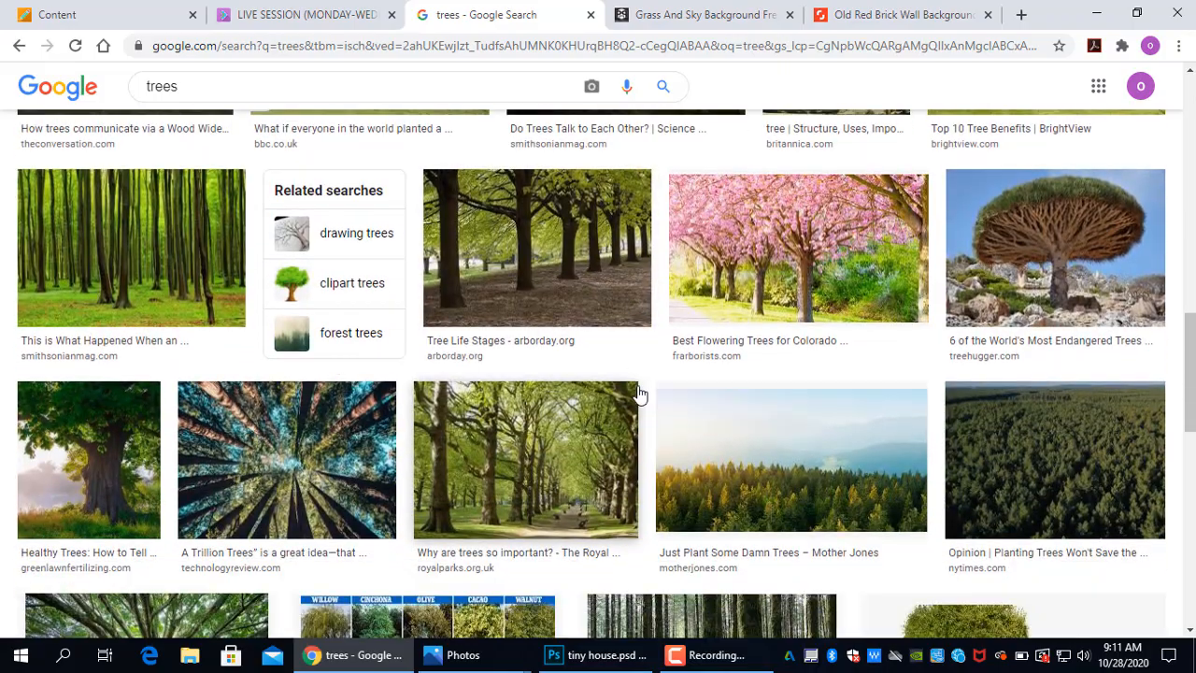
scroll(639, 395, down, 9)
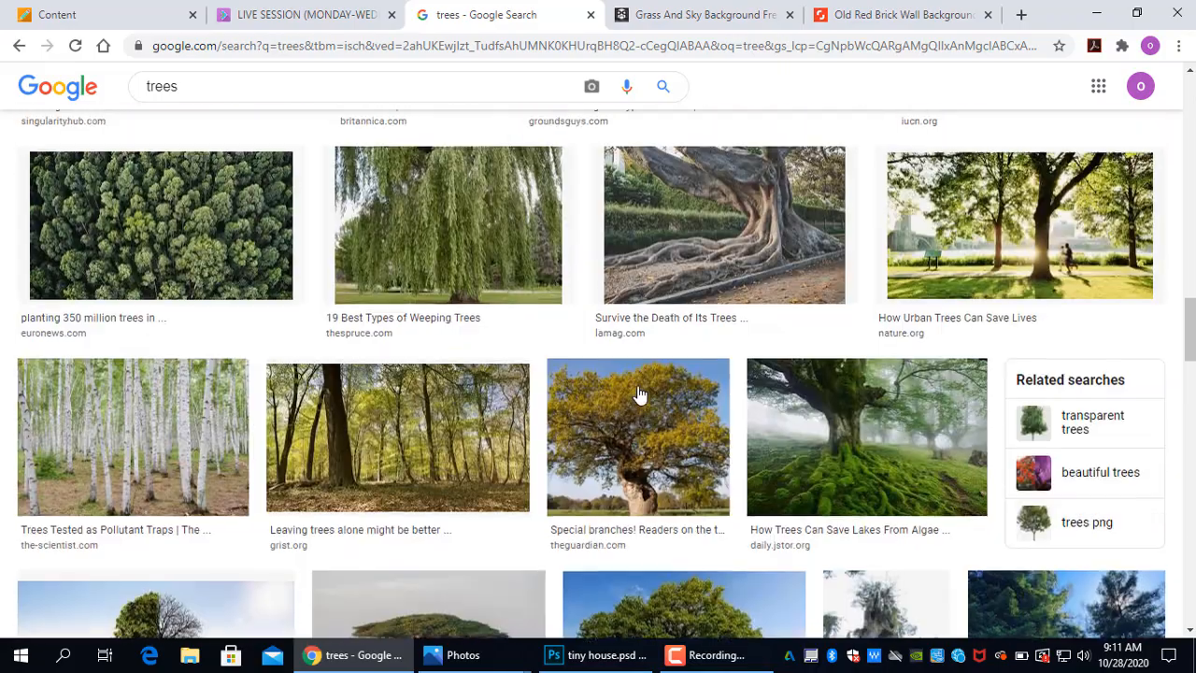
scroll(539, 414, down, 9)
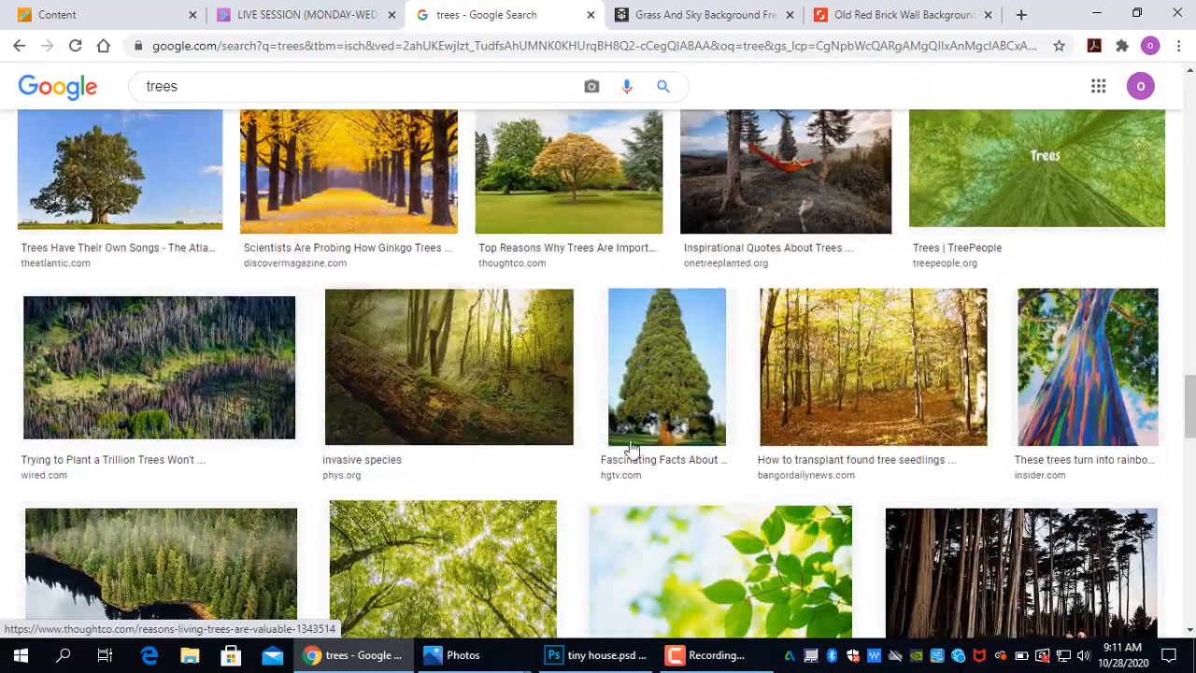
scroll(652, 461, down, 15)
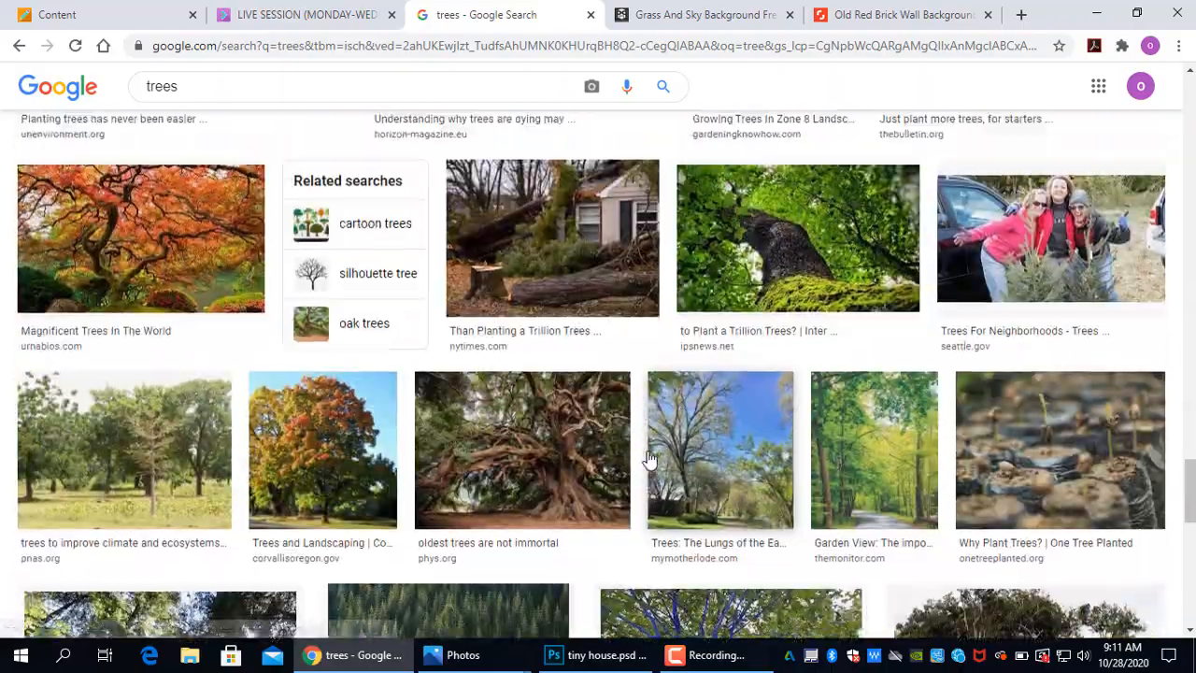
scroll(546, 315, up, 15)
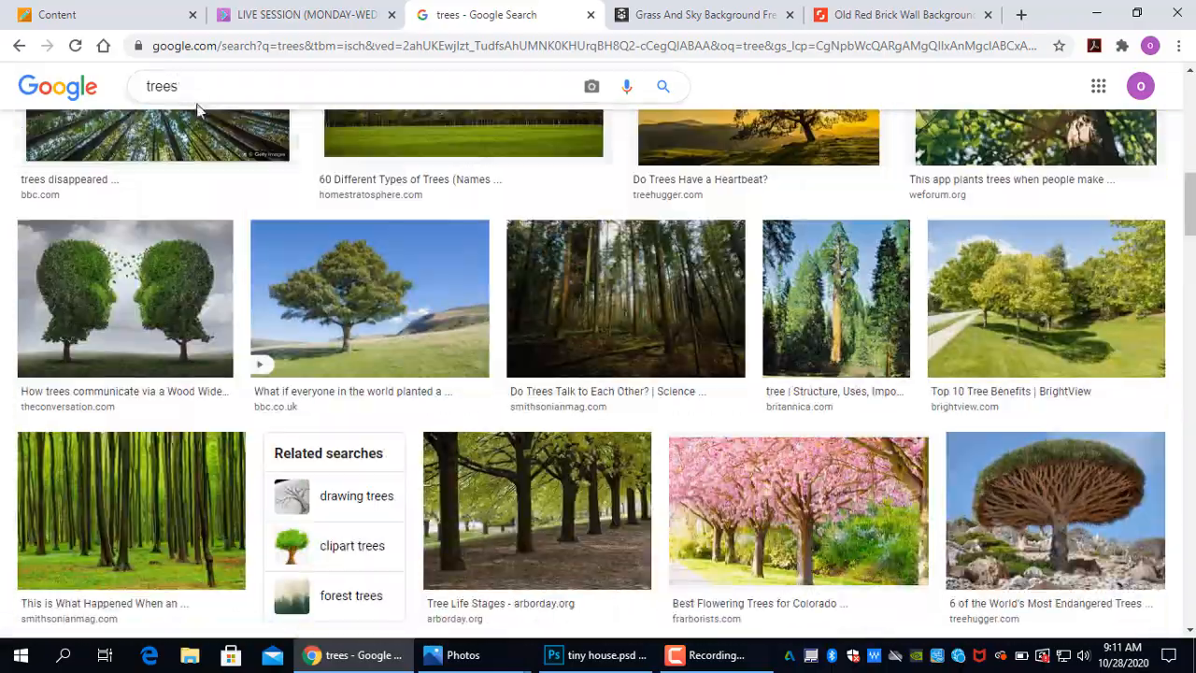
Refine the image search to trees on white background.
click(173, 85)
text(on )
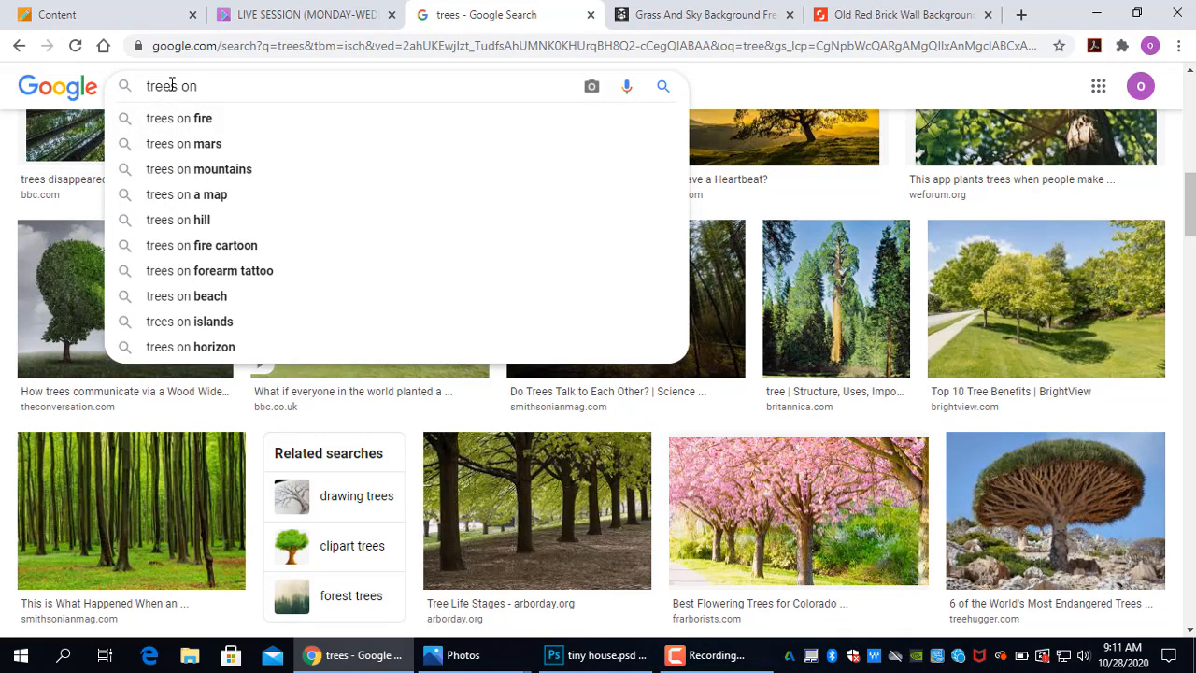
text(white)
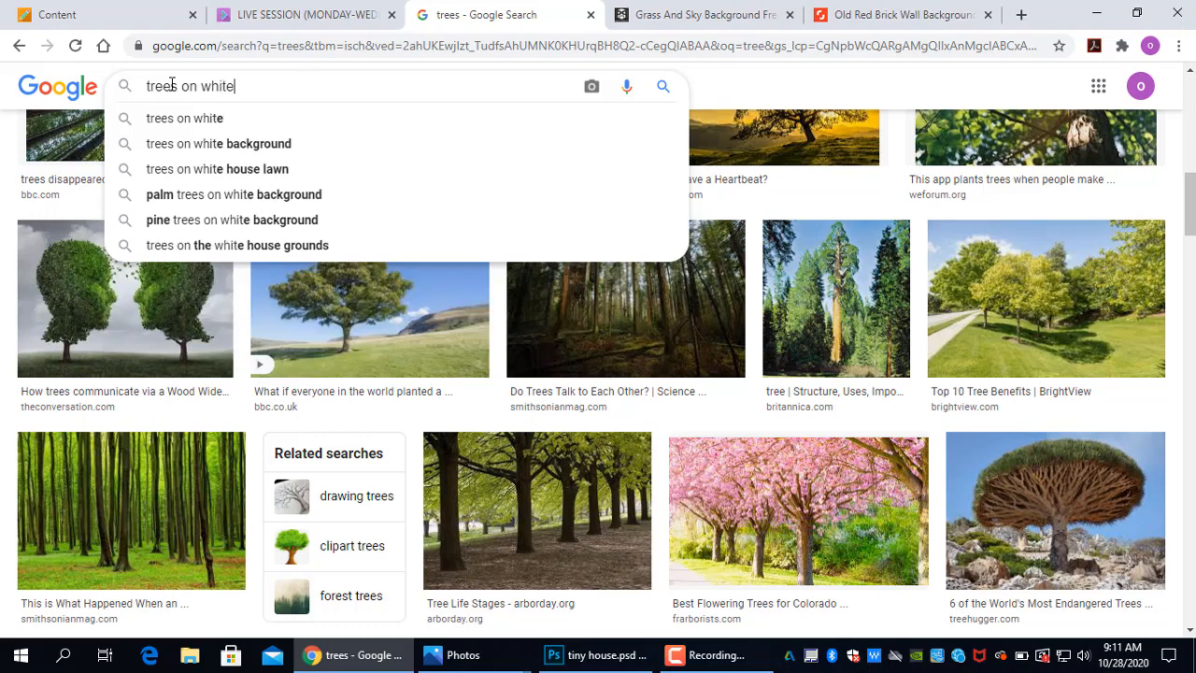
key(Down)
key(Return)
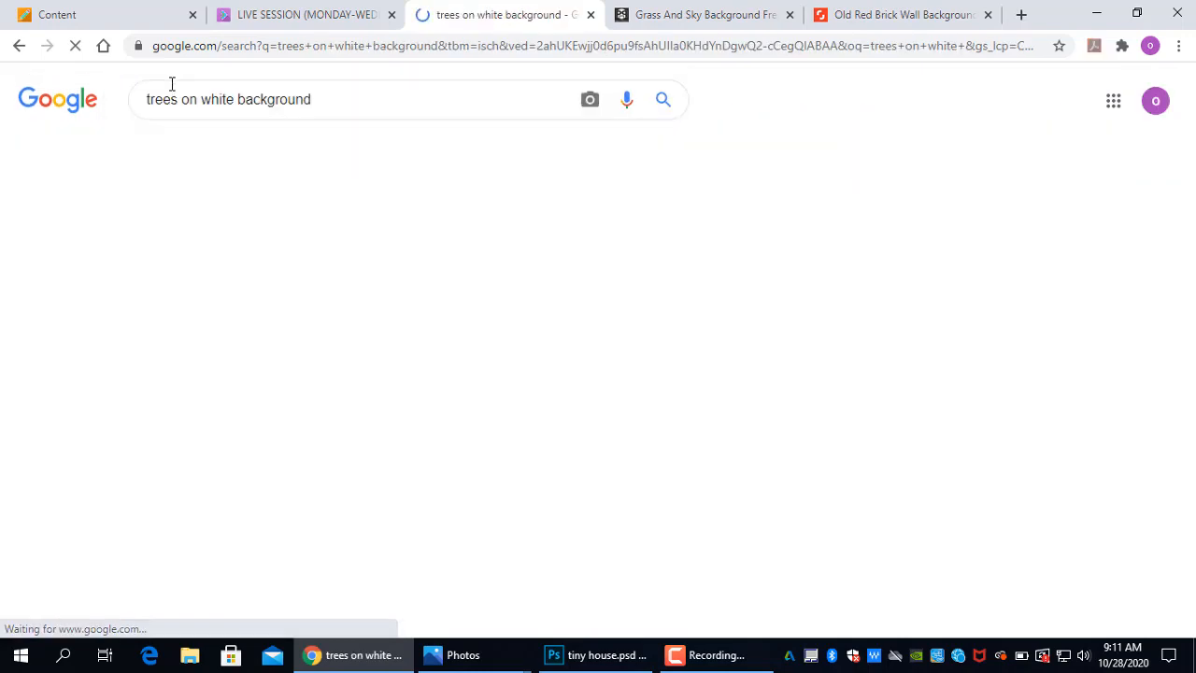
Open the preview of the full green plane tree from Pinterest and copy its image.
scroll(395, 320, down, 4)
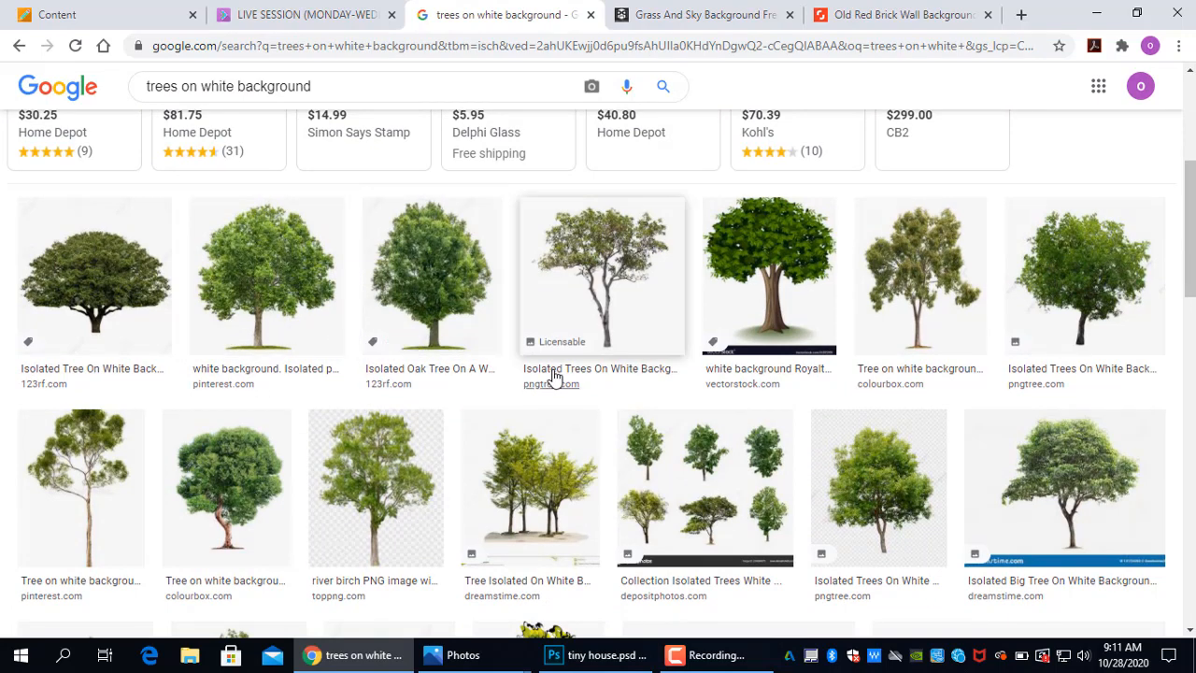
click(616, 317)
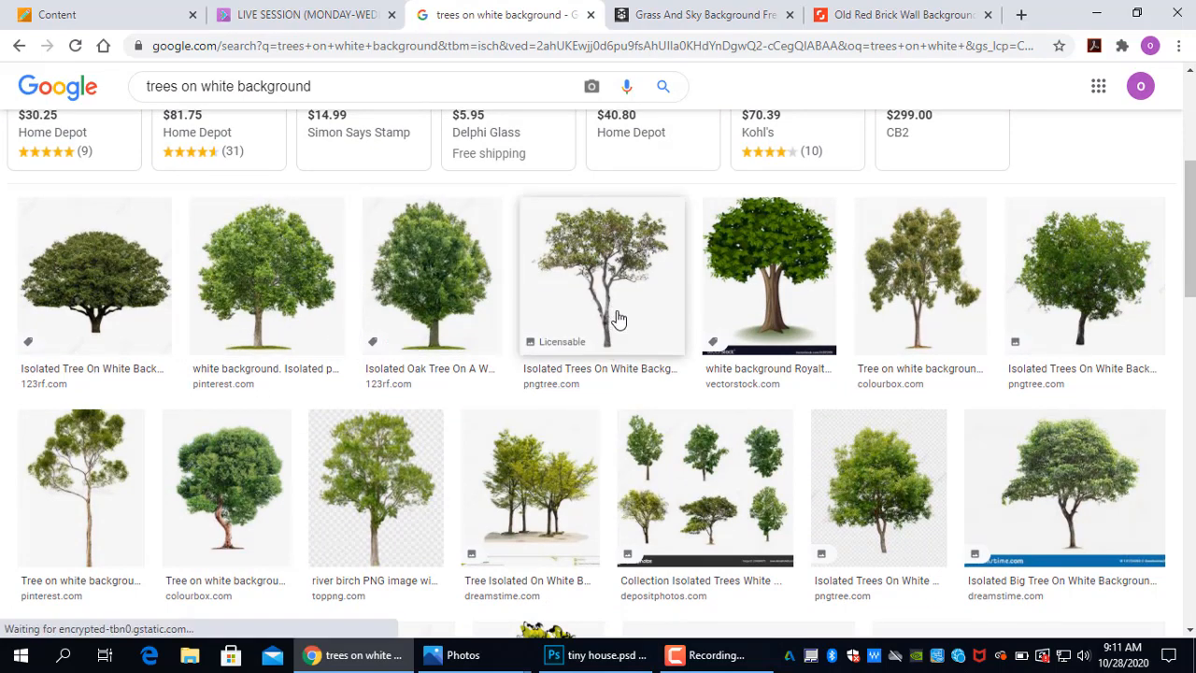
click(271, 282)
right_click(890, 362)
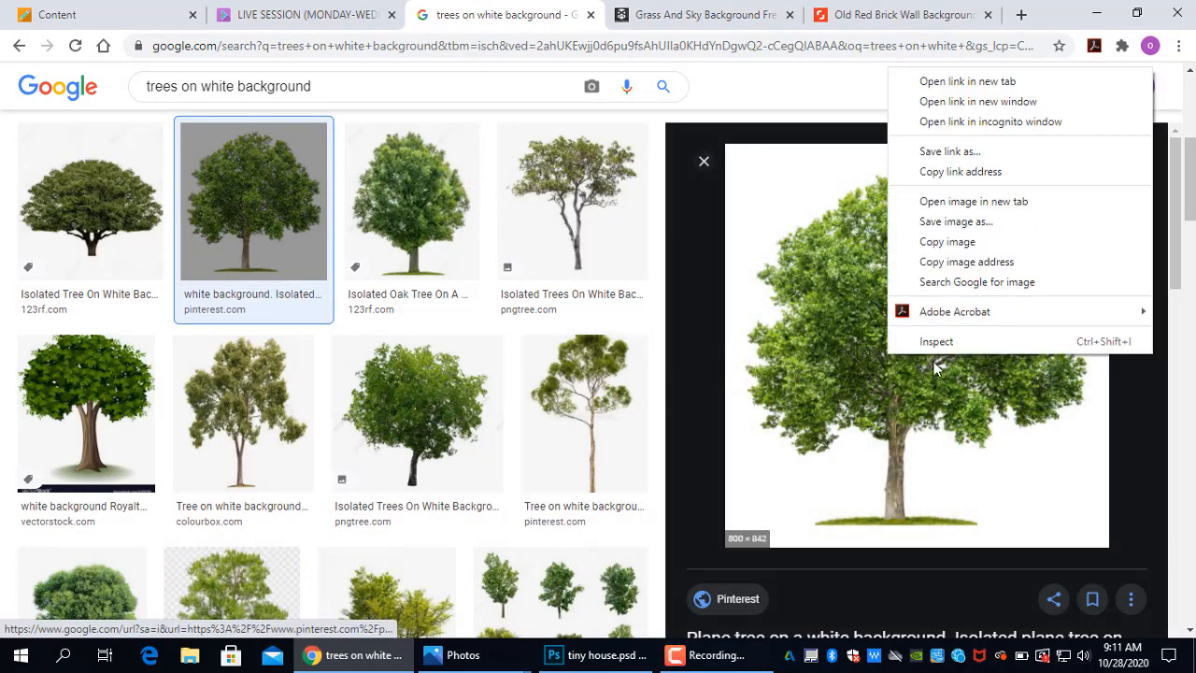
click(947, 240)
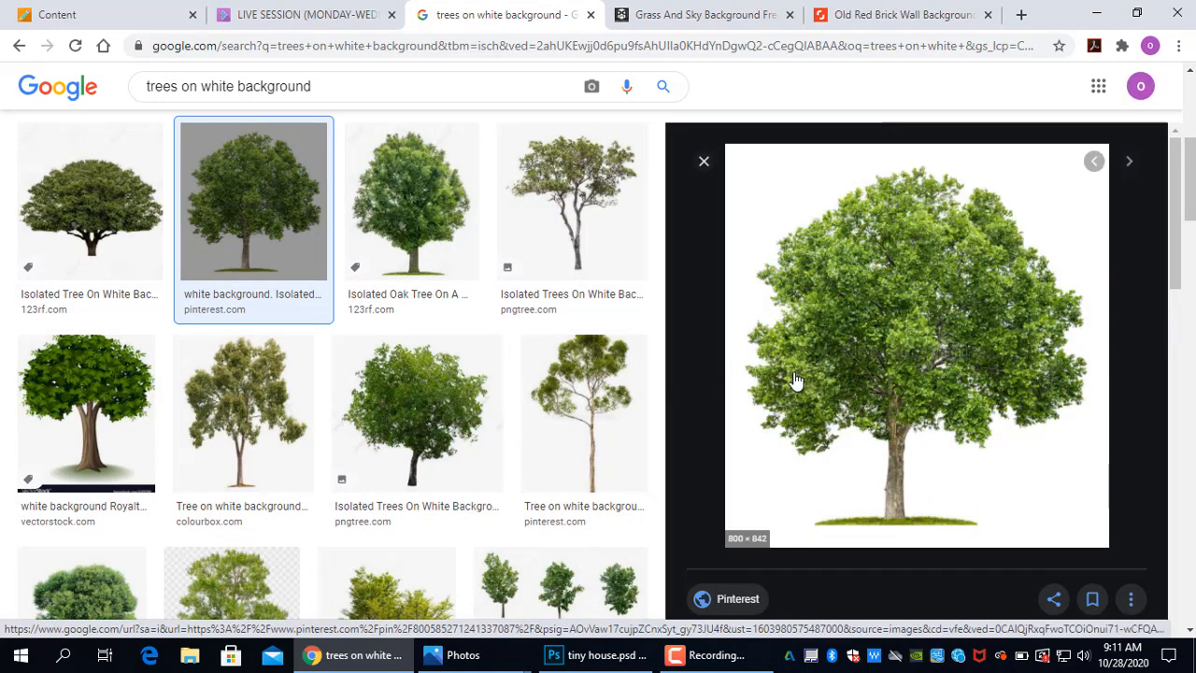
Switch to Photoshop, paste the tree image into tiny house.psd, and move it slightly up and to the right.
click(558, 659)
click(78, 11)
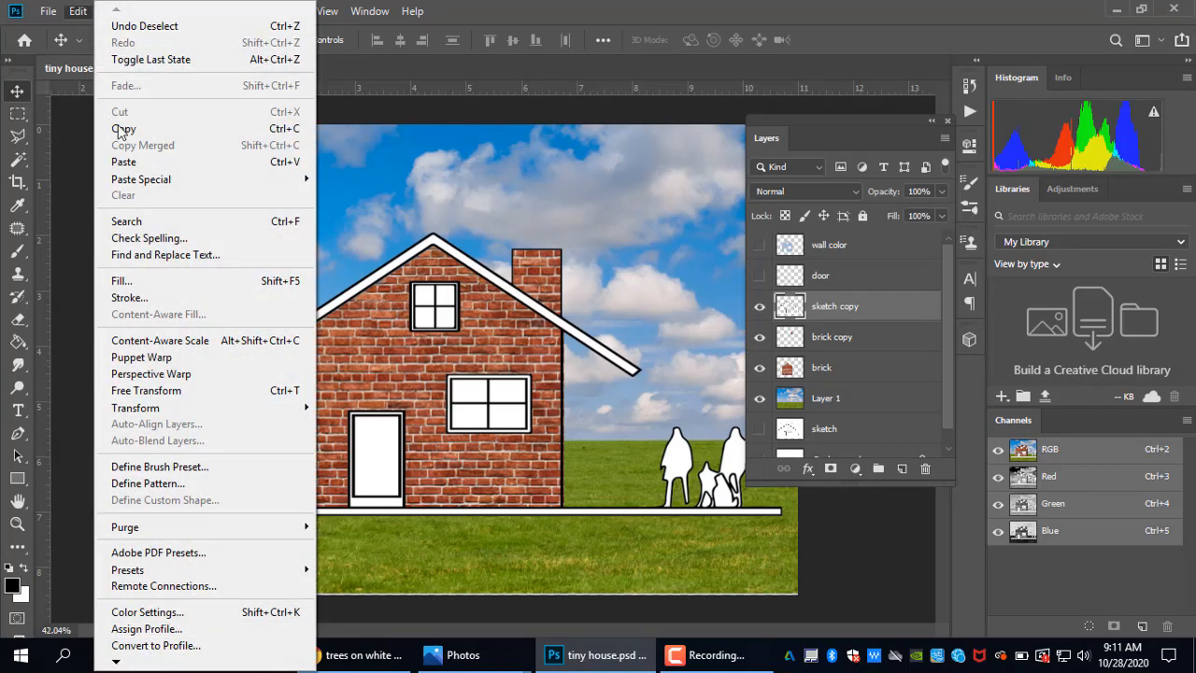
click(150, 159)
drag(465, 362, 519, 347)
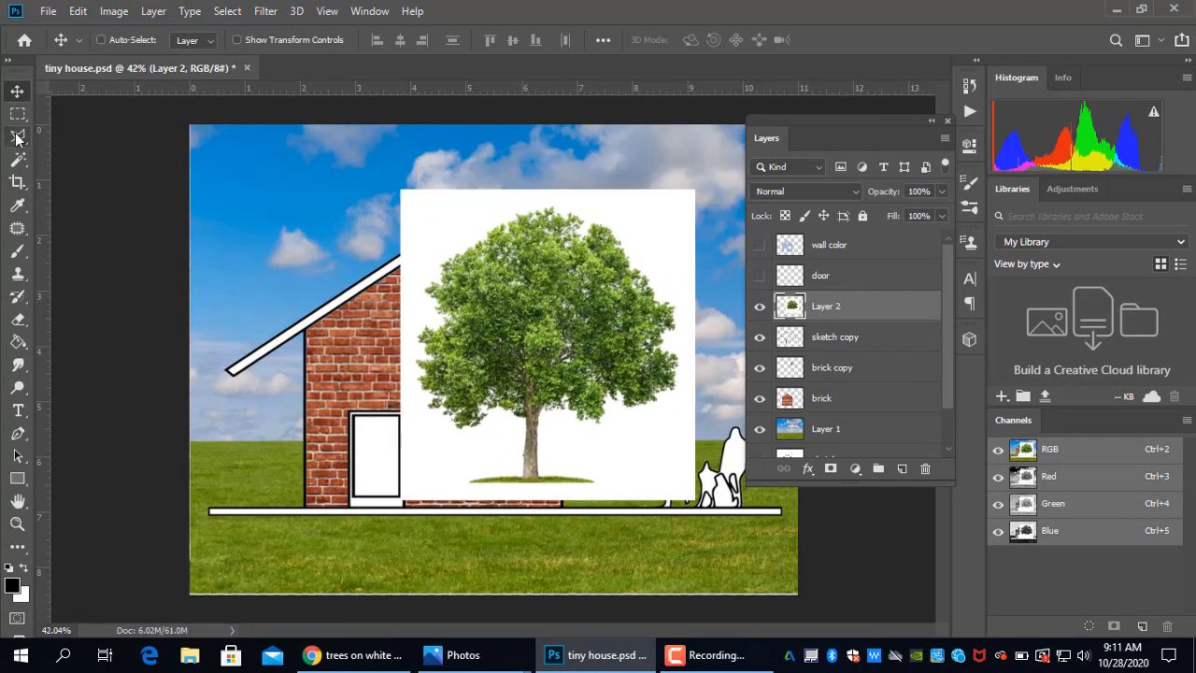
Select the white background around the tree on Layer 2 with the Magic Wand and delete it.
click(16, 158)
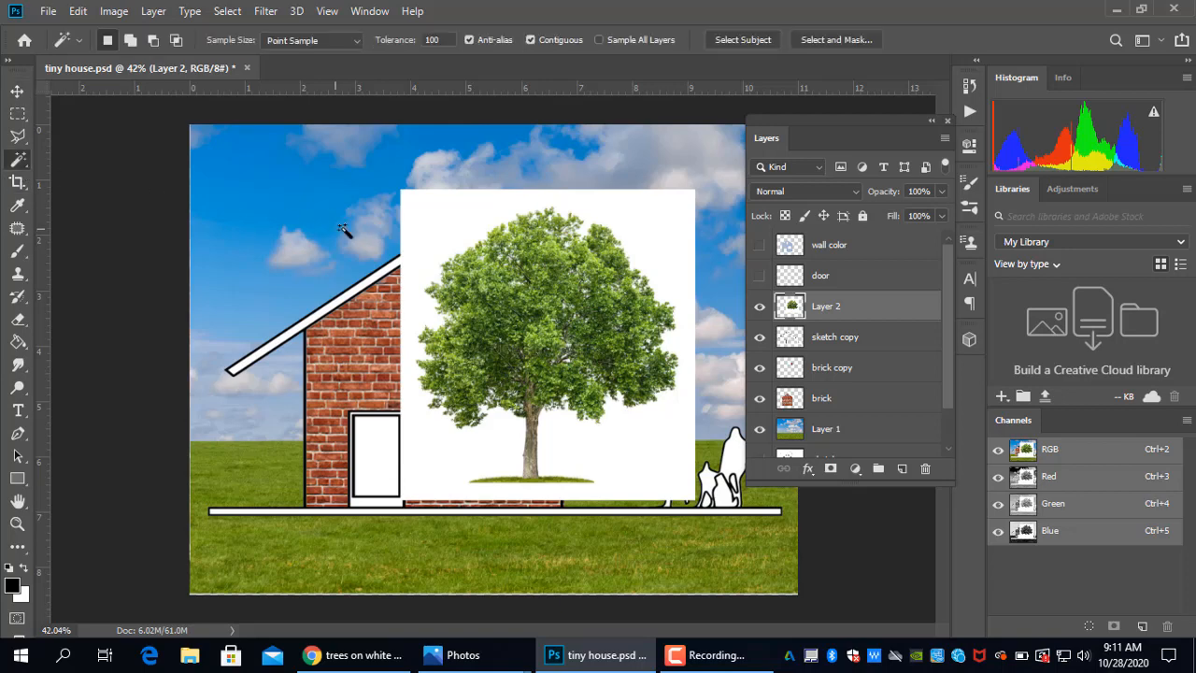
click(454, 229)
key(Delete)
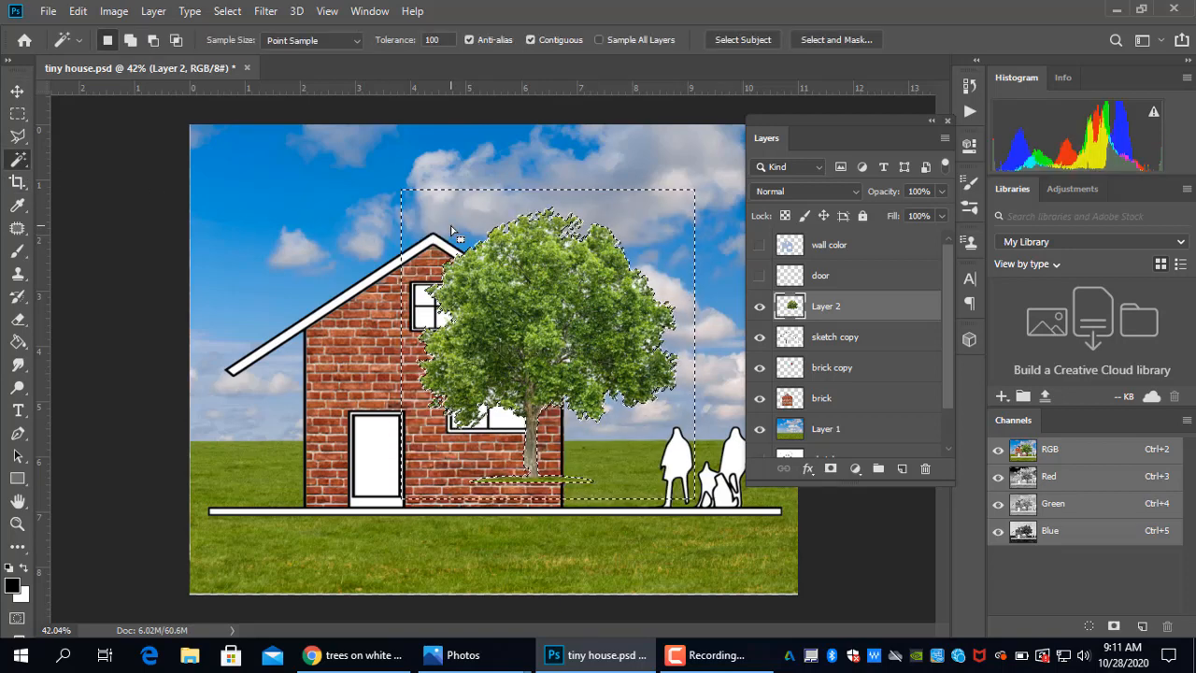
key(ctrl+z)
key(ctrl+shift+z)
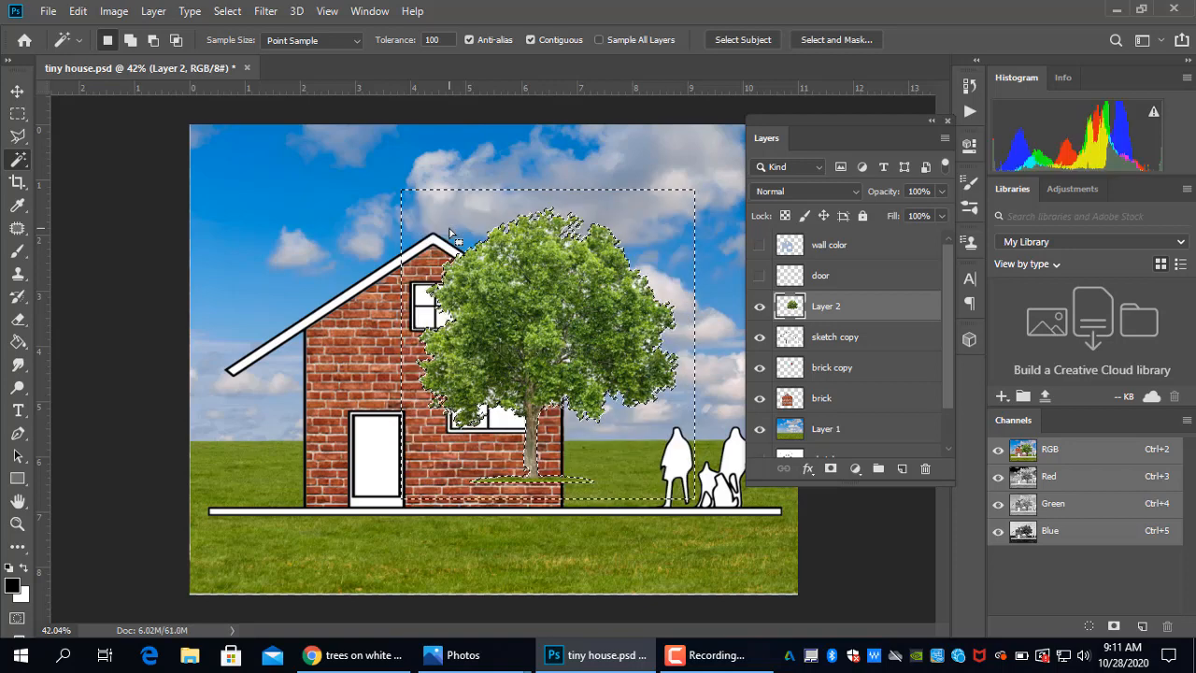
Deselect the cleared background and move the tree on Layer 2 to the right edge of the picture, beside the people.
key(ctrl+d)
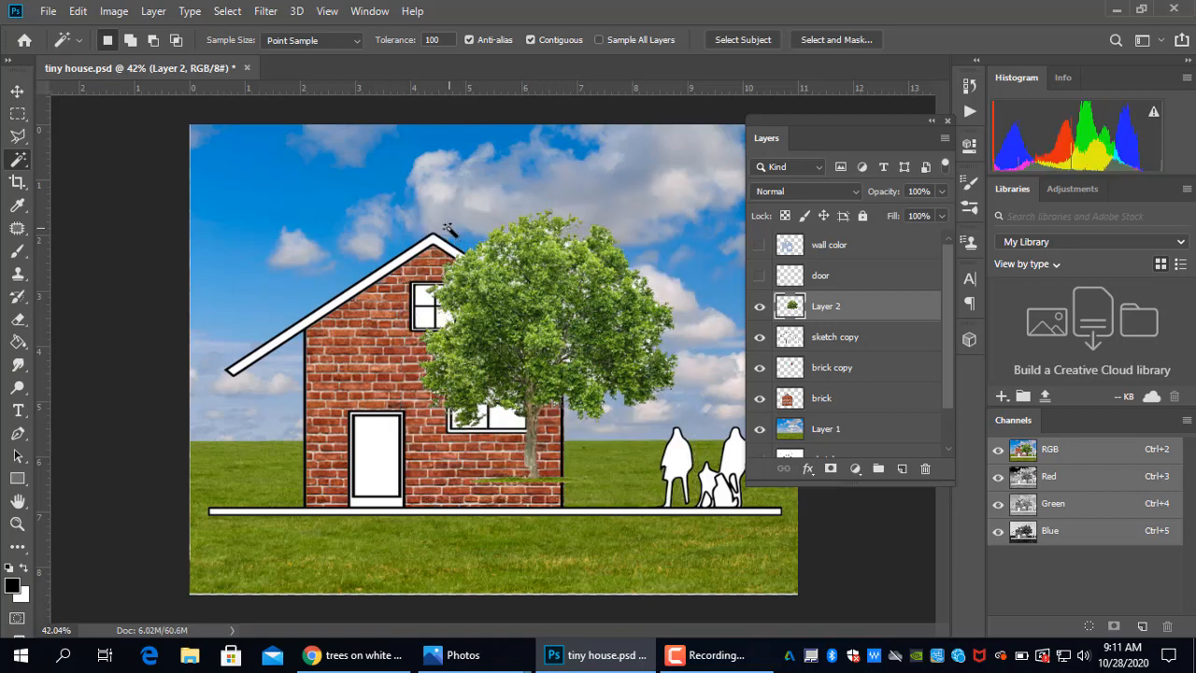
click(17, 91)
drag(536, 352, 681, 374)
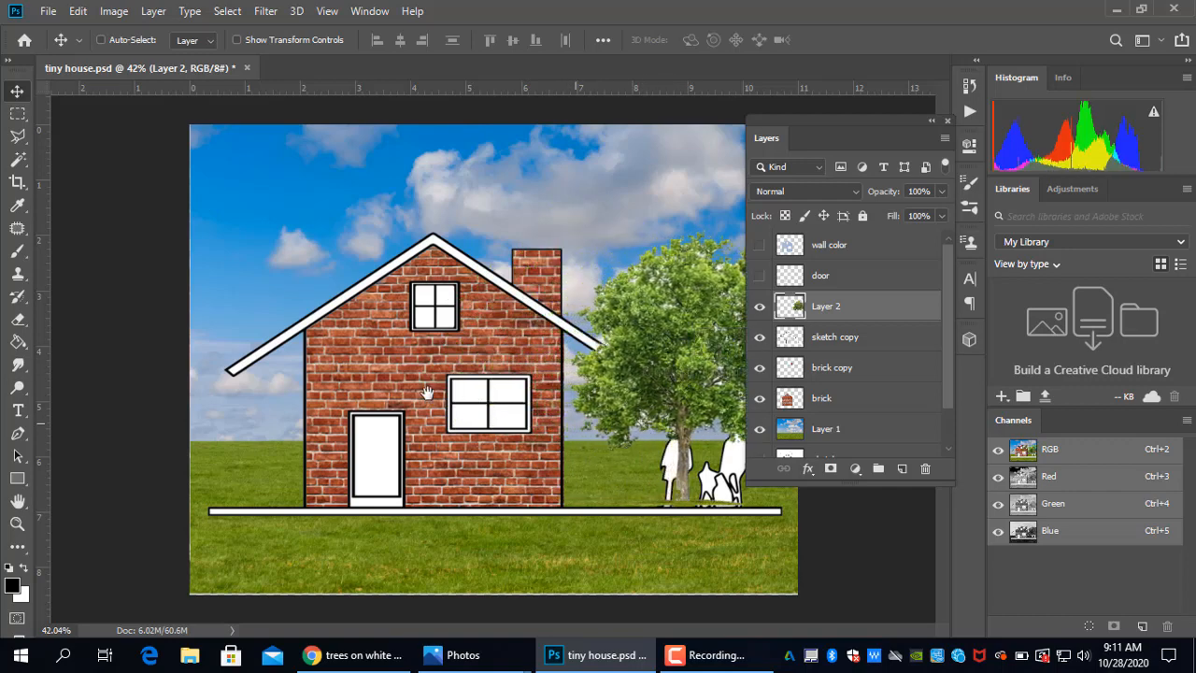
drag(893, 122, 1027, 126)
drag(670, 393, 763, 374)
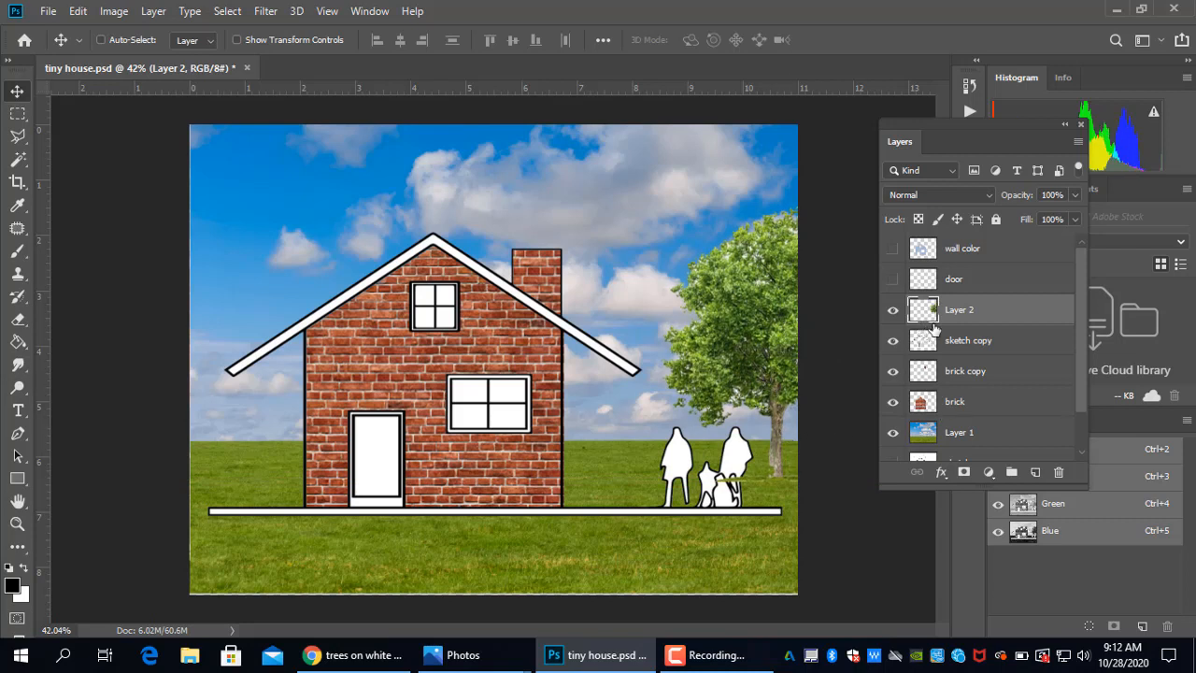
Reorder Layer 2 to sit between the brick copy and brick layers, placing the tree behind the people.
drag(953, 314, 961, 386)
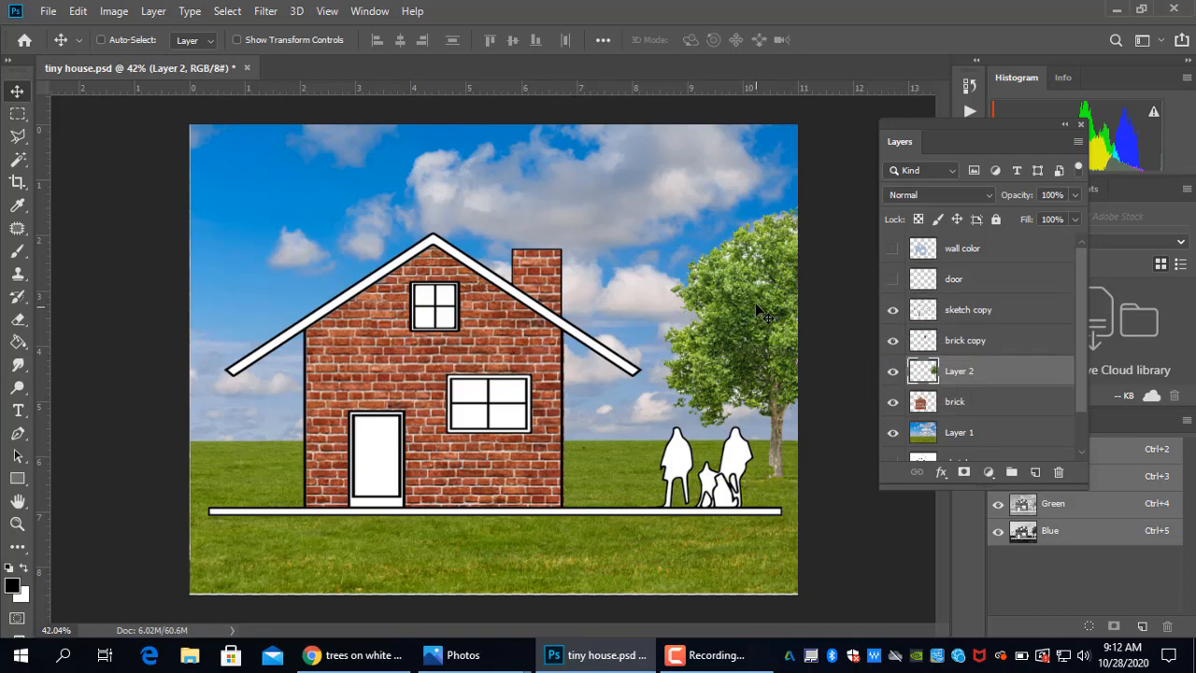
scroll(764, 300, up, 10)
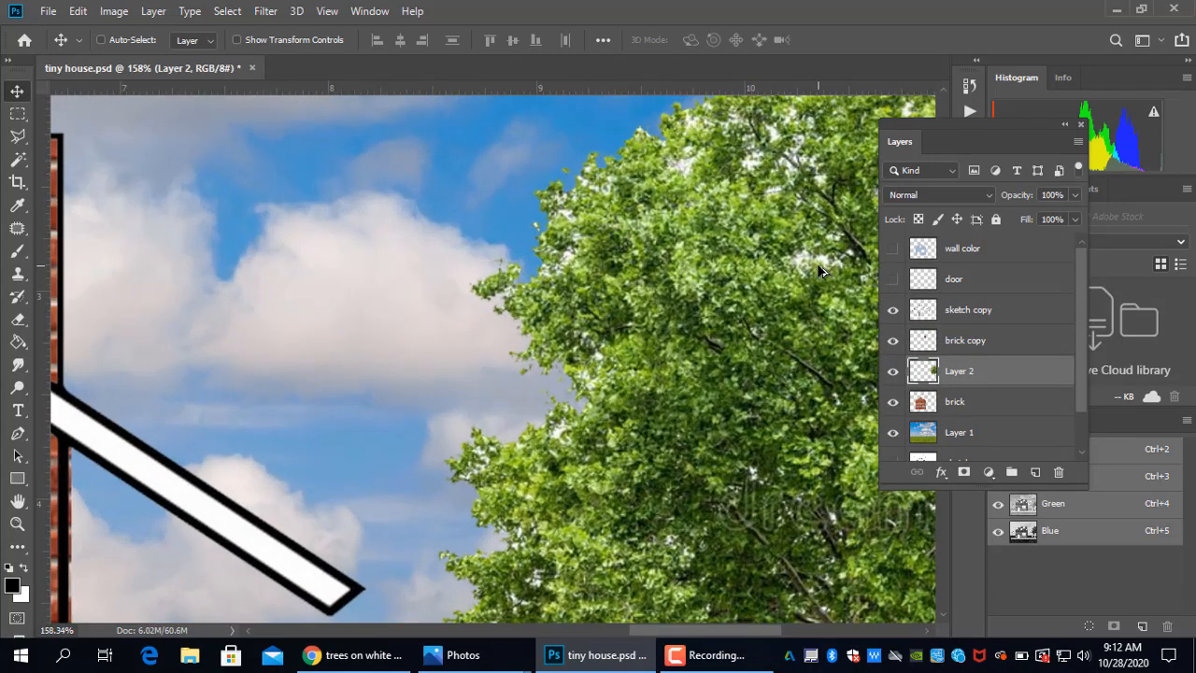
scroll(799, 263, down, 10)
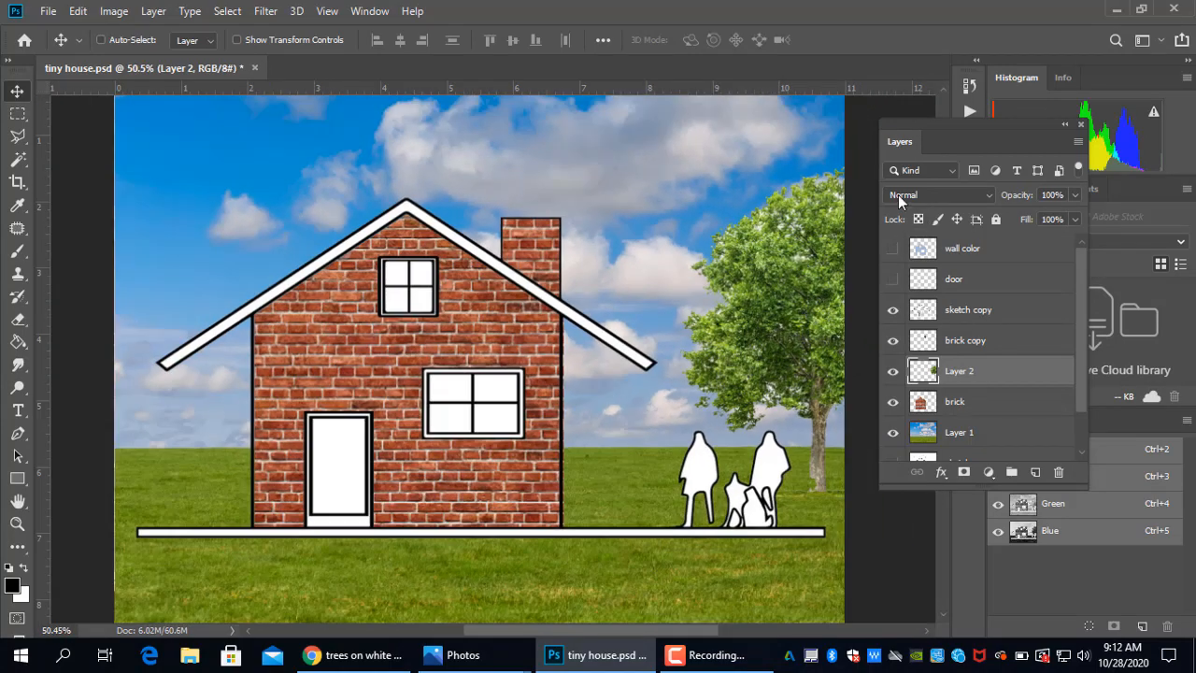
Set the blend mode of the tree's Layer 2 to Multiply and check the trunk against the grass.
click(922, 197)
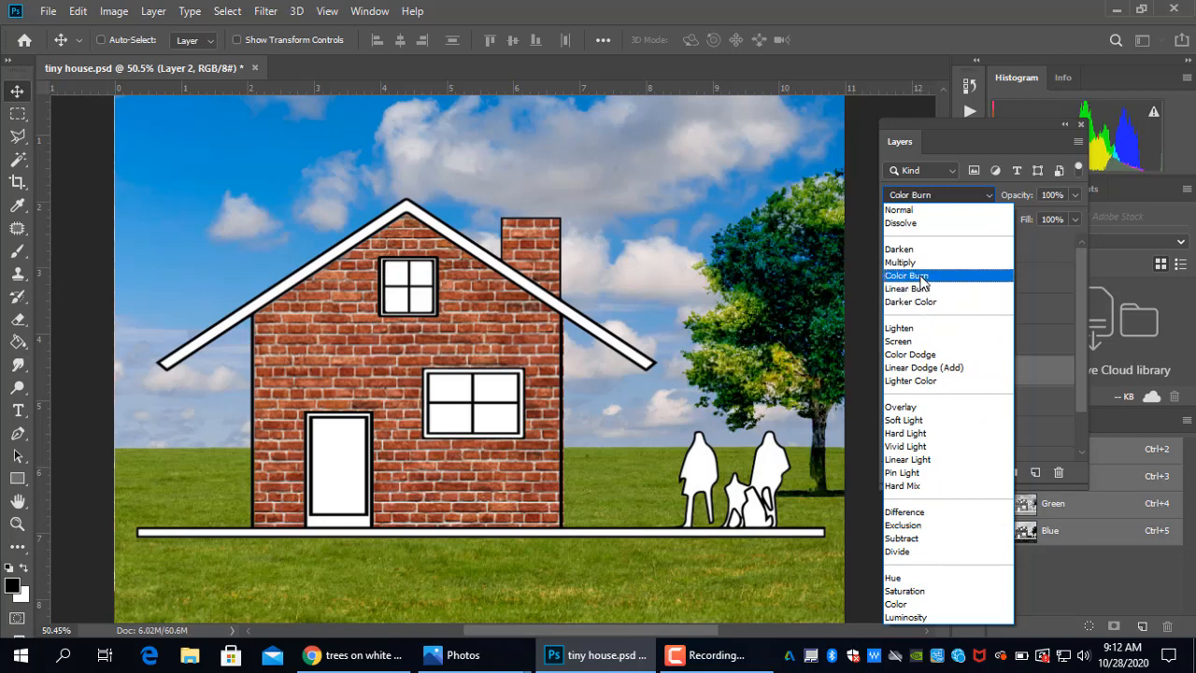
click(899, 263)
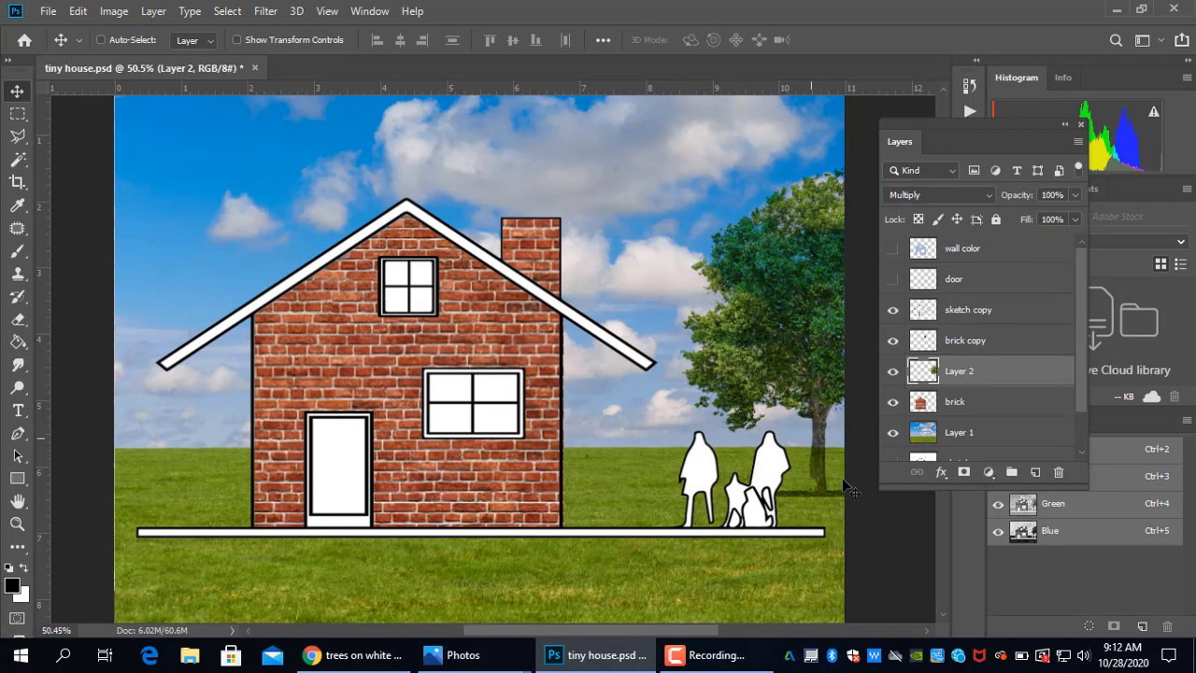
scroll(811, 470, up, 4)
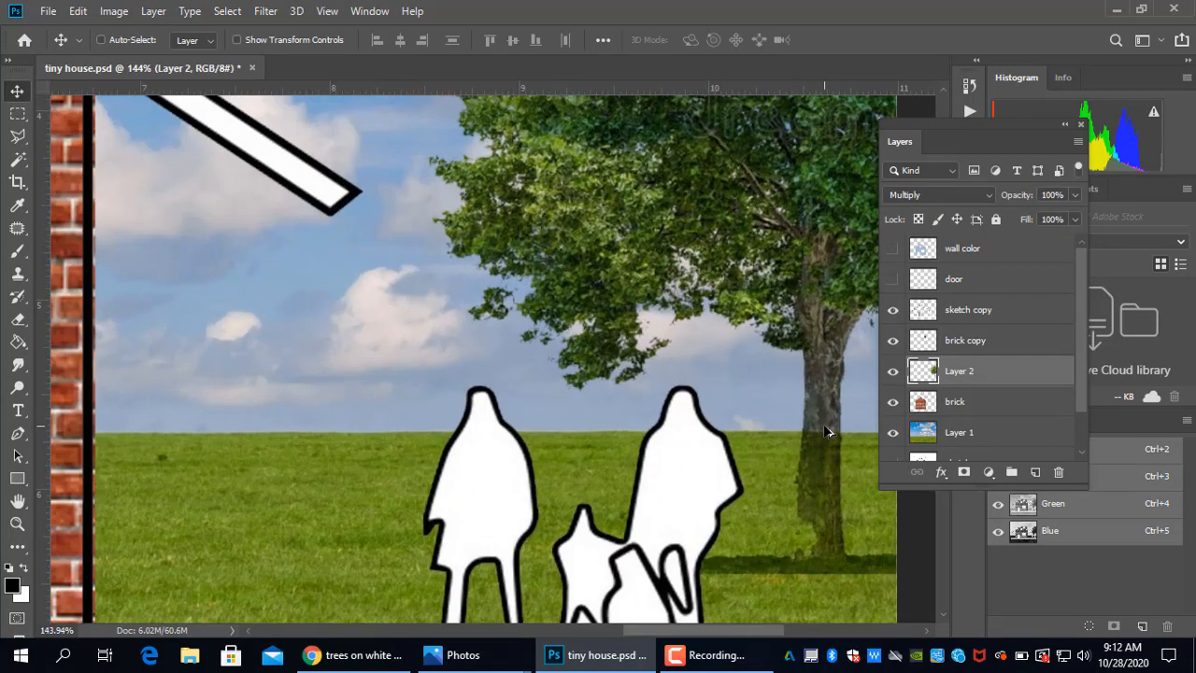
scroll(822, 453, down, 4)
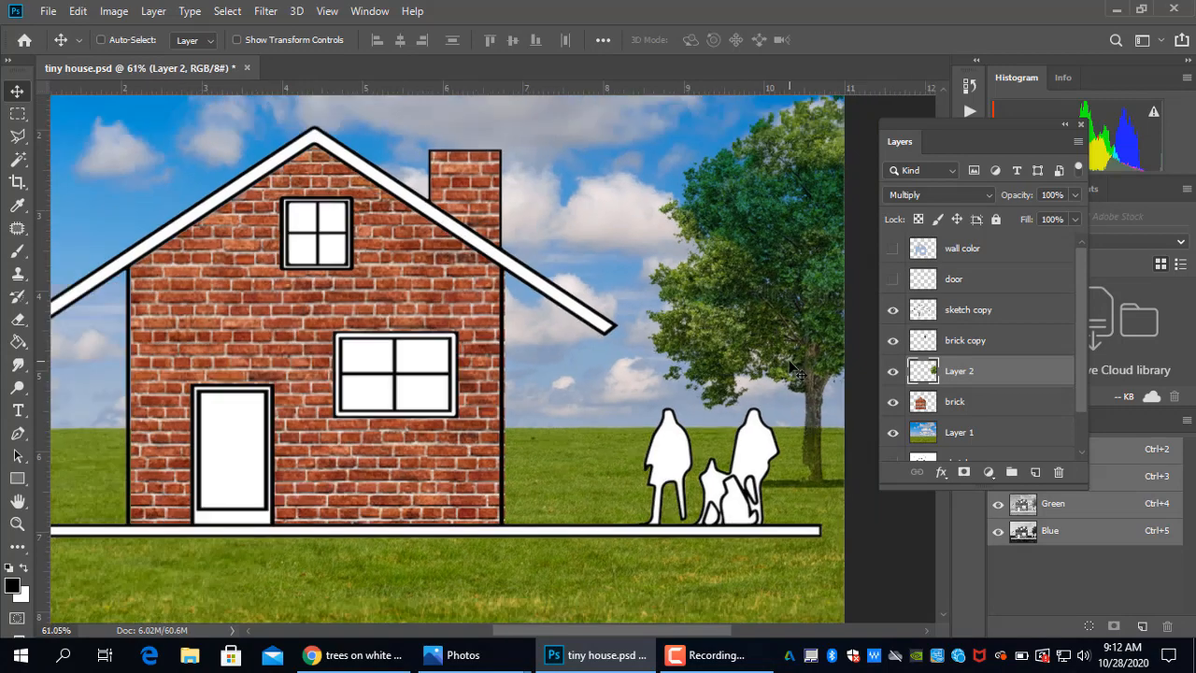
Move the tree slightly down so its trunk base sits lower on the grass behind the people.
drag(790, 364, 796, 387)
scroll(801, 402, down, 2)
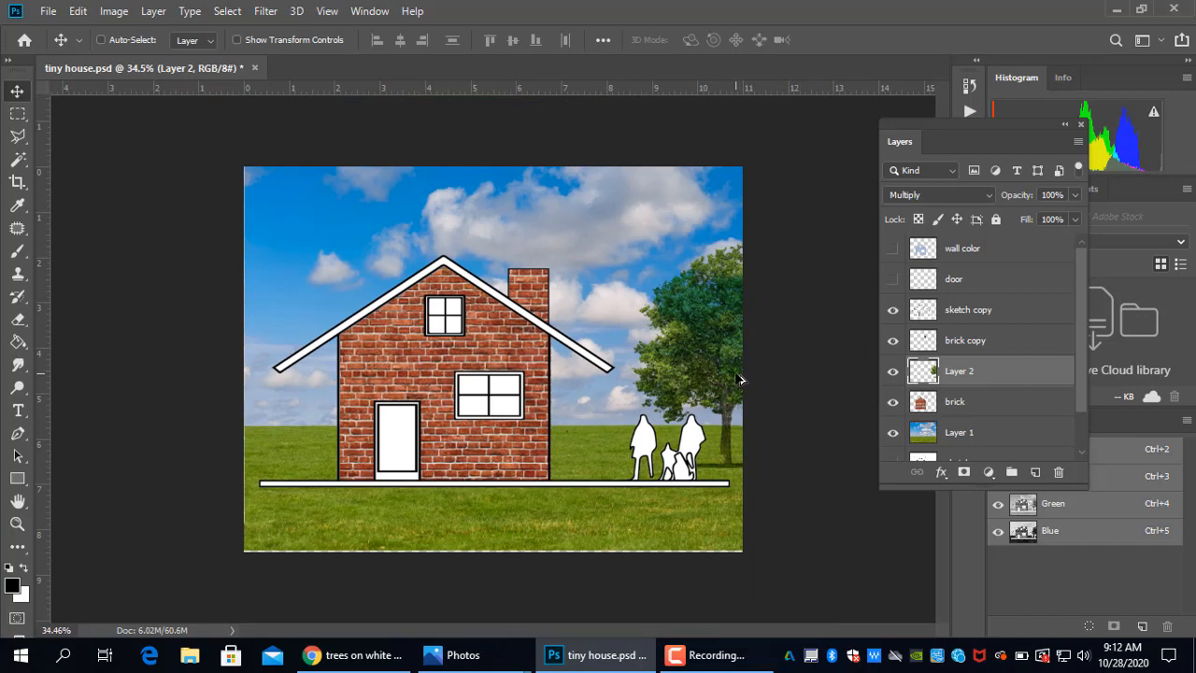
scroll(740, 380, up, 1)
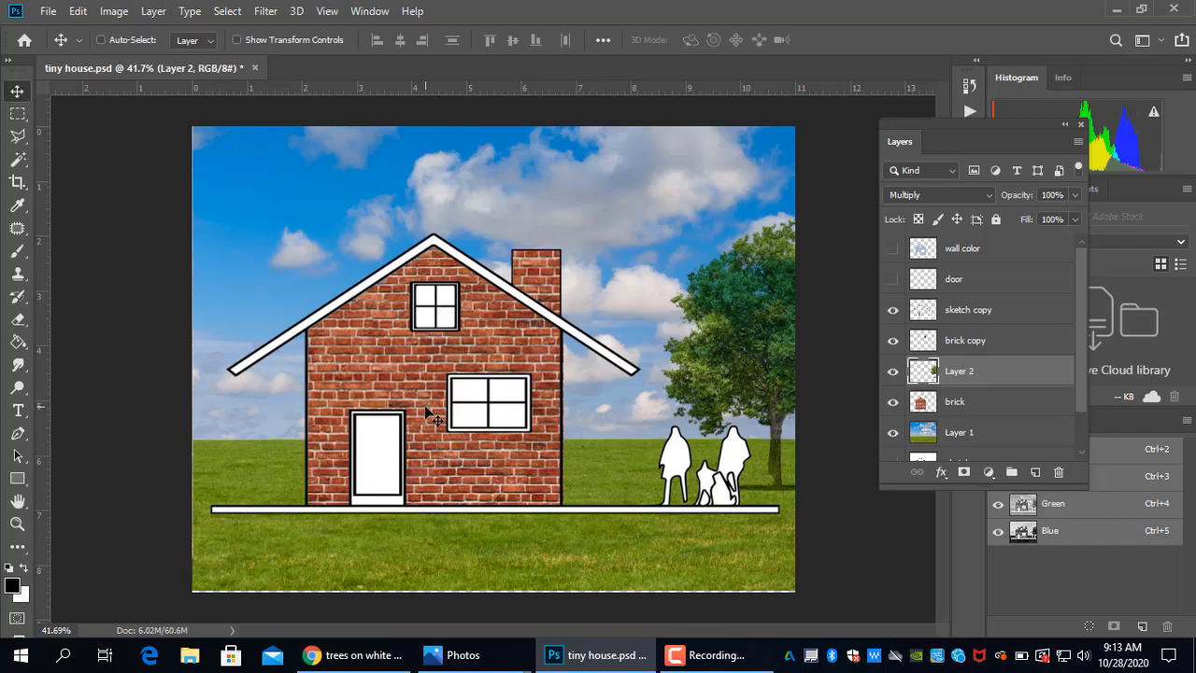
click(703, 659)
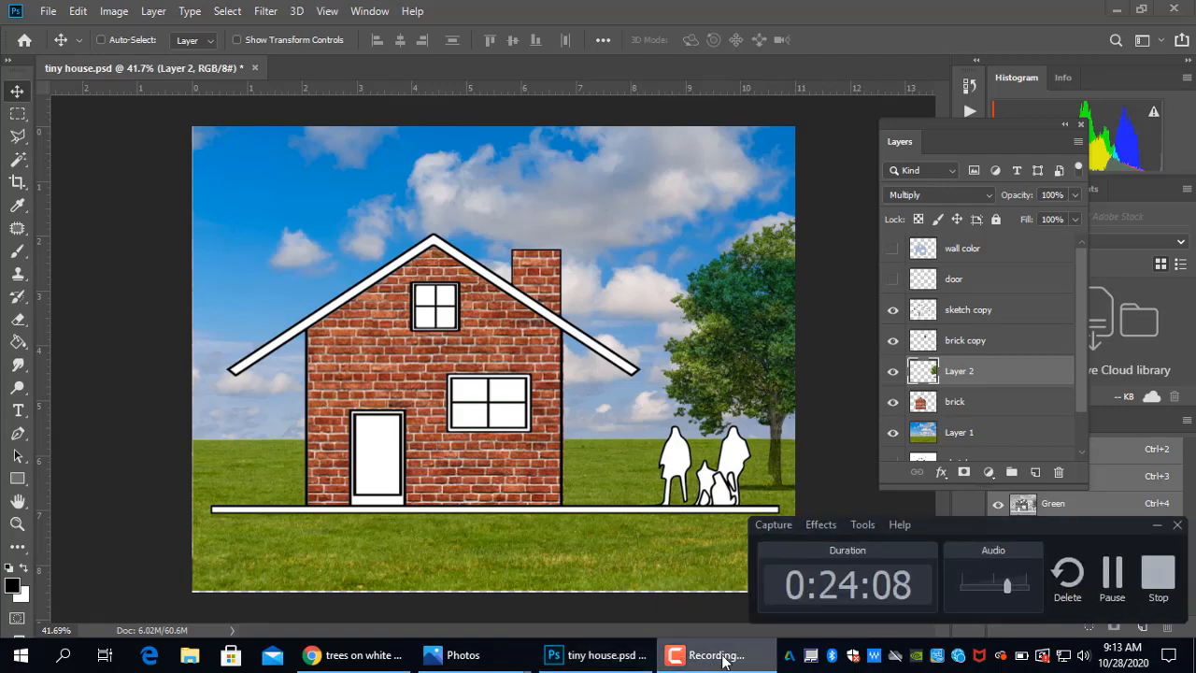